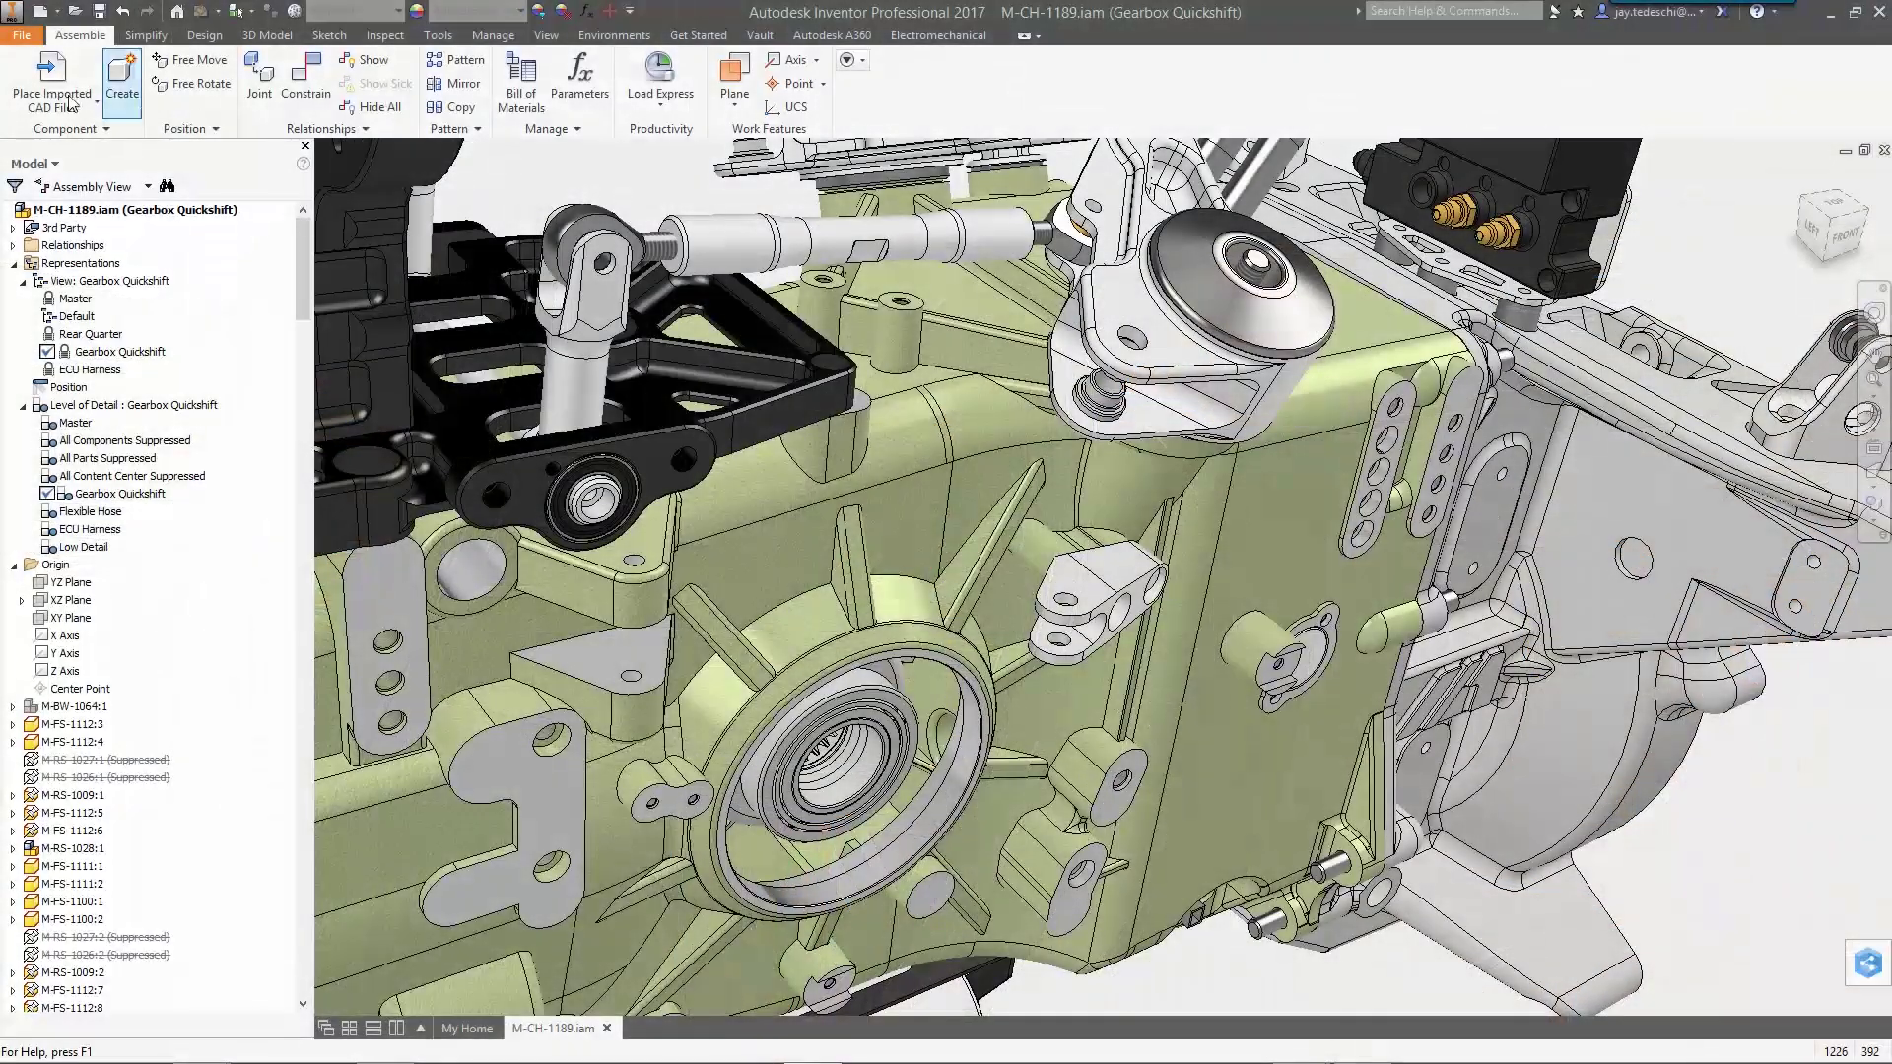
# Step: Import the SolidWorks assembly Shiftec actuator.SLDASM, accepting the default import options
pyautogui.click(79, 117)
pyautogui.click(107, 257)
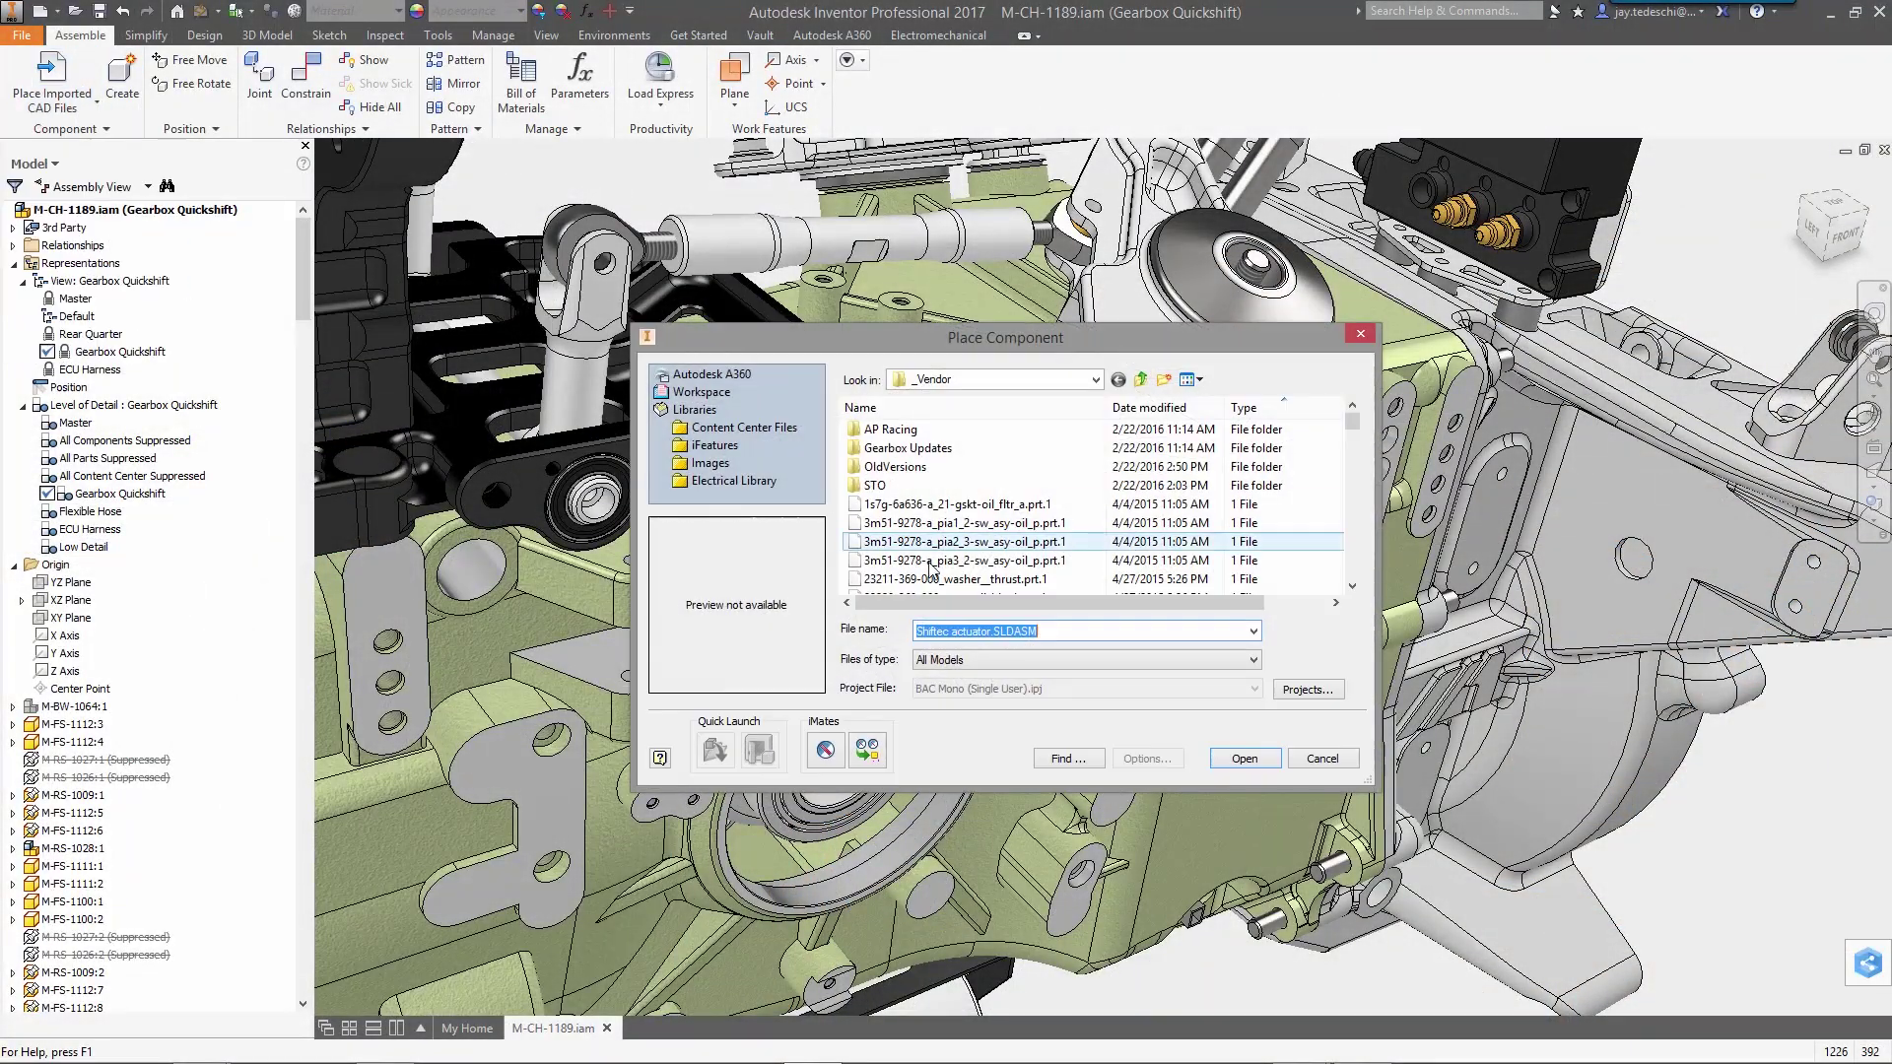
pyautogui.click(1031, 659)
pyautogui.click(1020, 922)
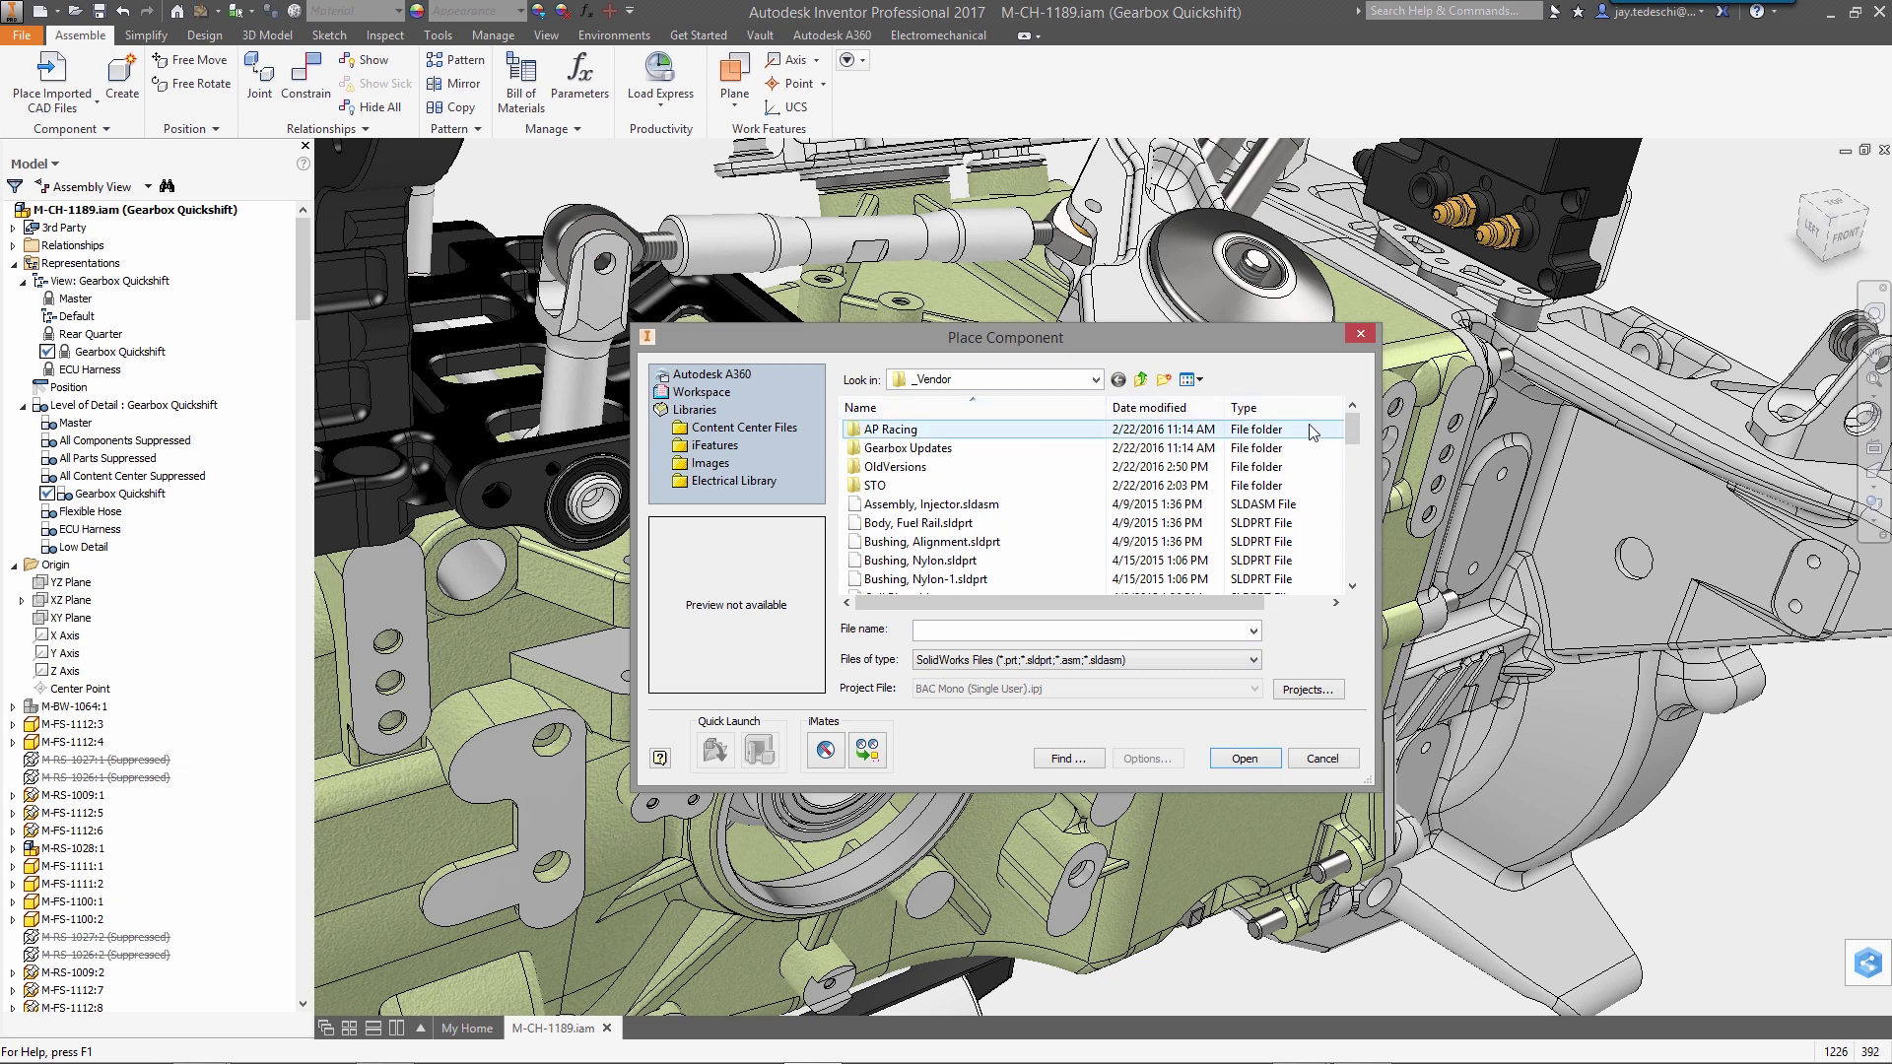
pyautogui.click(1280, 410)
pyautogui.moveTo(1356, 429); pyautogui.dragTo(1355, 446)
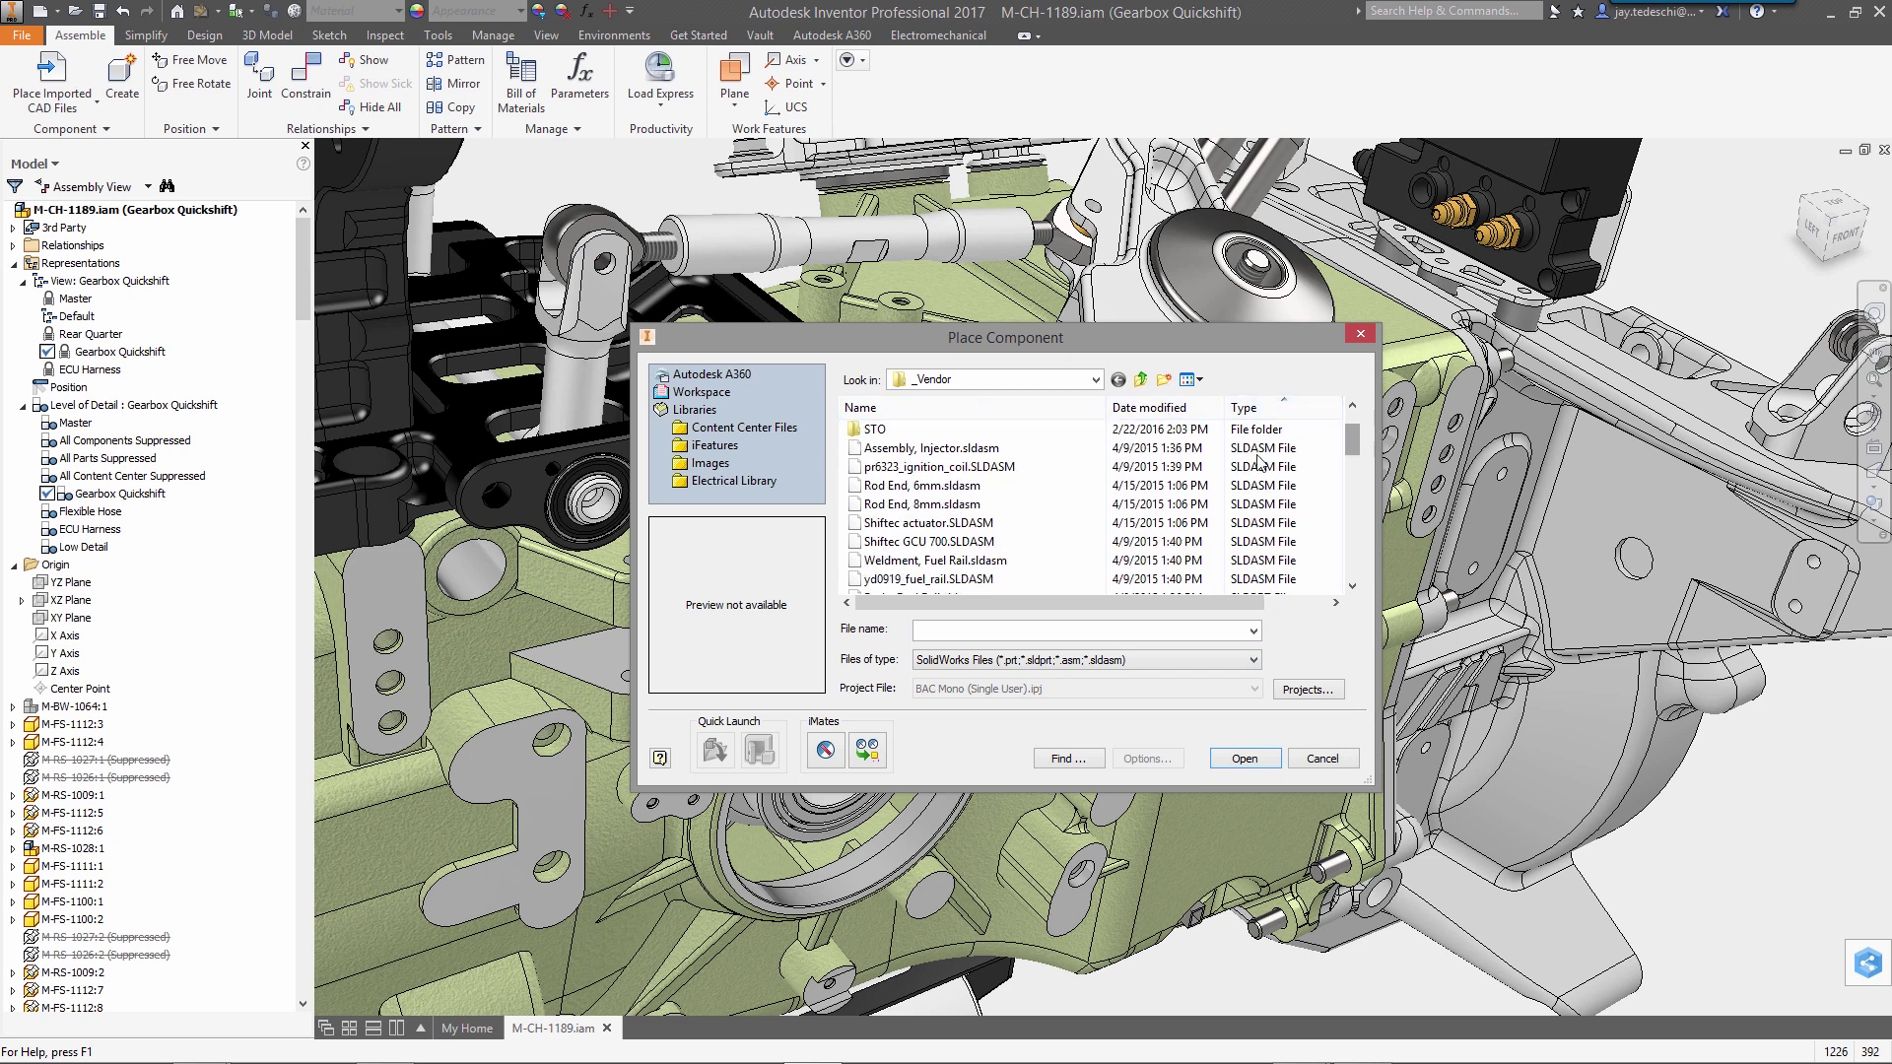
pyautogui.click(947, 522)
pyautogui.click(1246, 758)
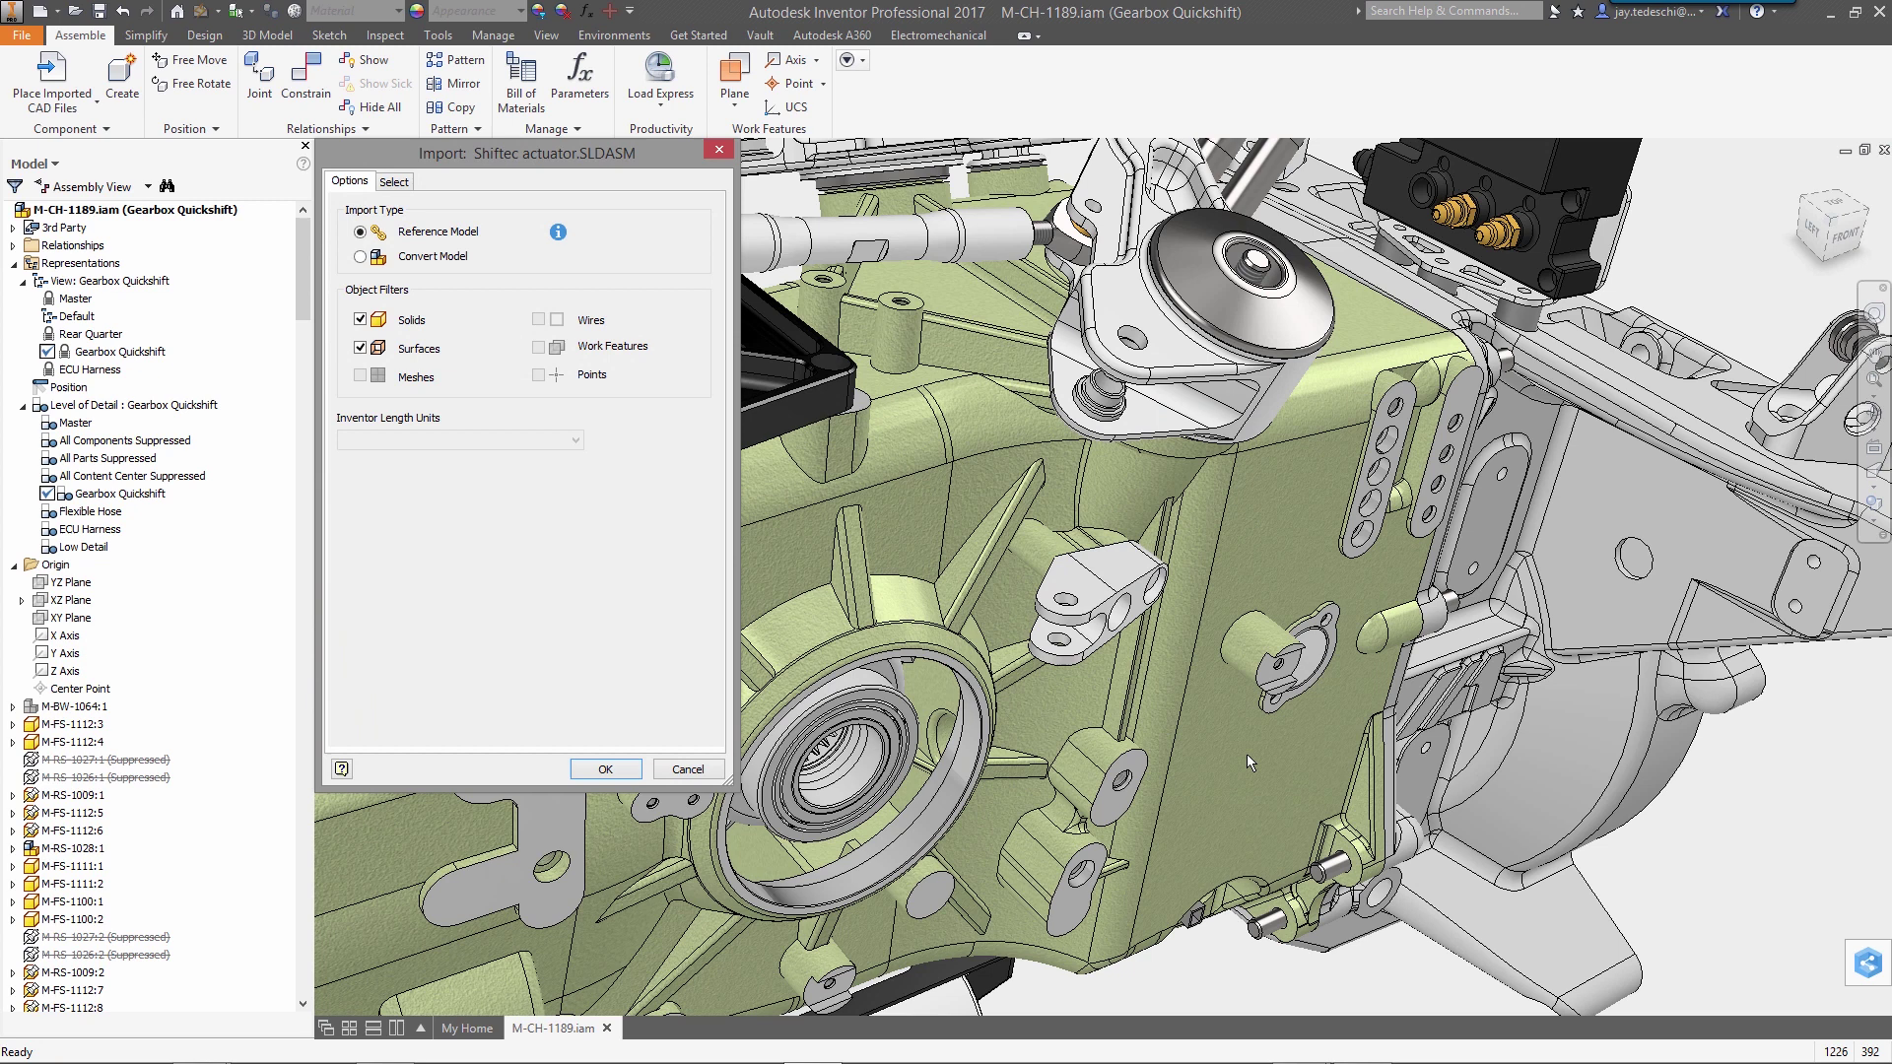
pyautogui.click(605, 768)
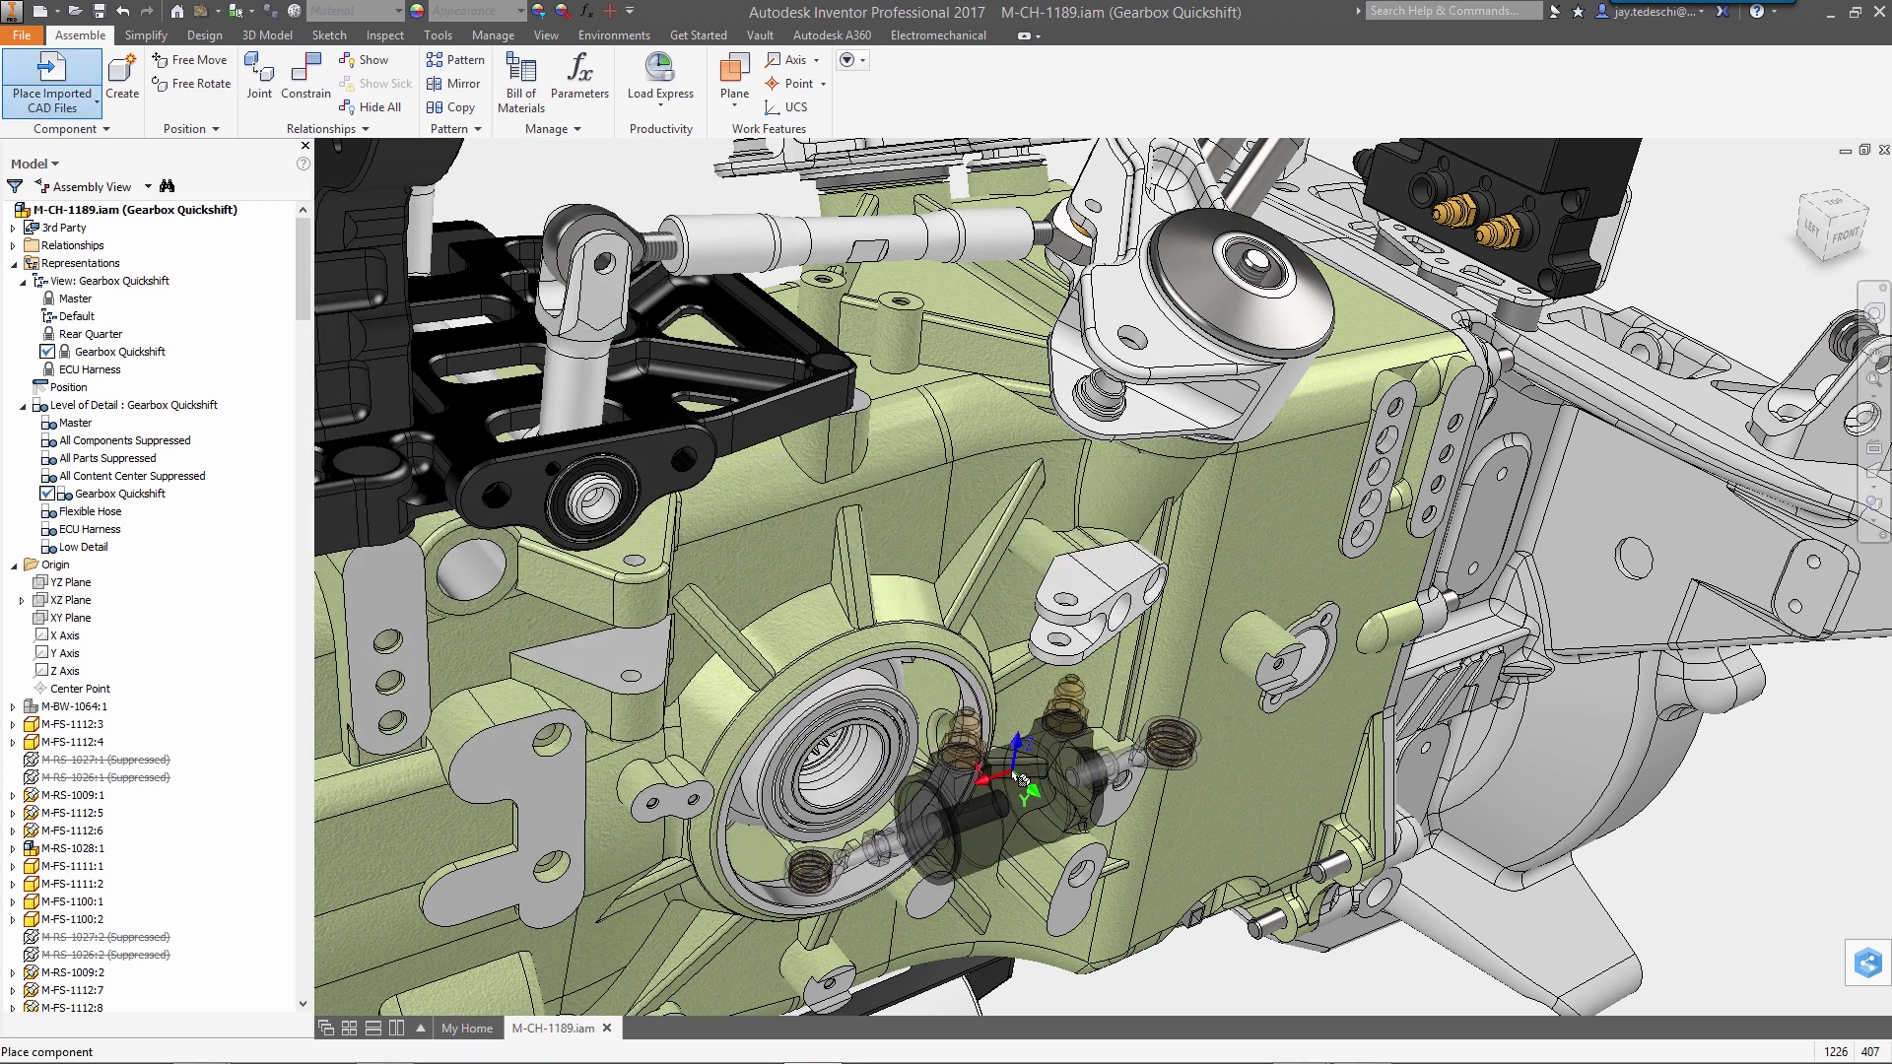
# Step: Drop the Shiftec actuator into the gearbox assembly
pyautogui.click(1043, 769)
pyautogui.rightClick(1146, 659)
pyautogui.click(1227, 661)
# Step: Insert-constrain the actuator's rod-end edge to the bracket edge, then ground the actuator
pyautogui.rightClick(1225, 659)
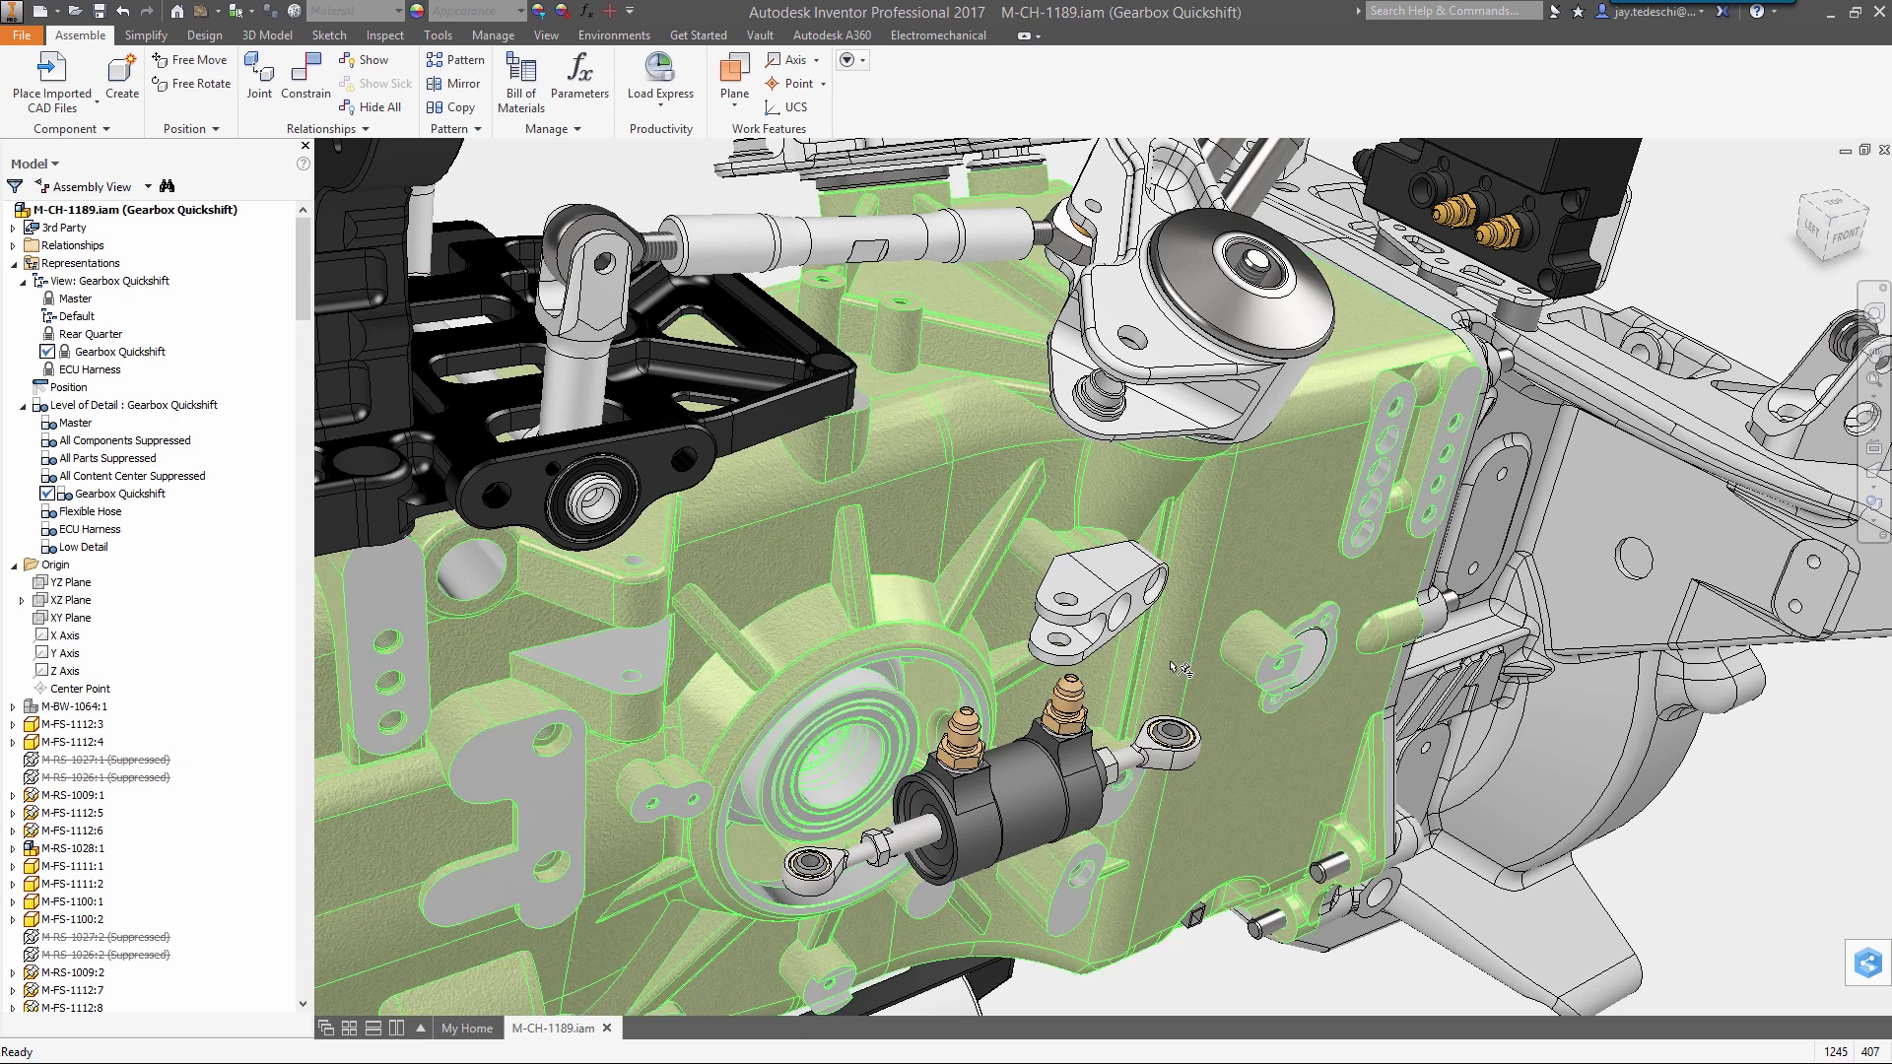
pyautogui.click(1247, 345)
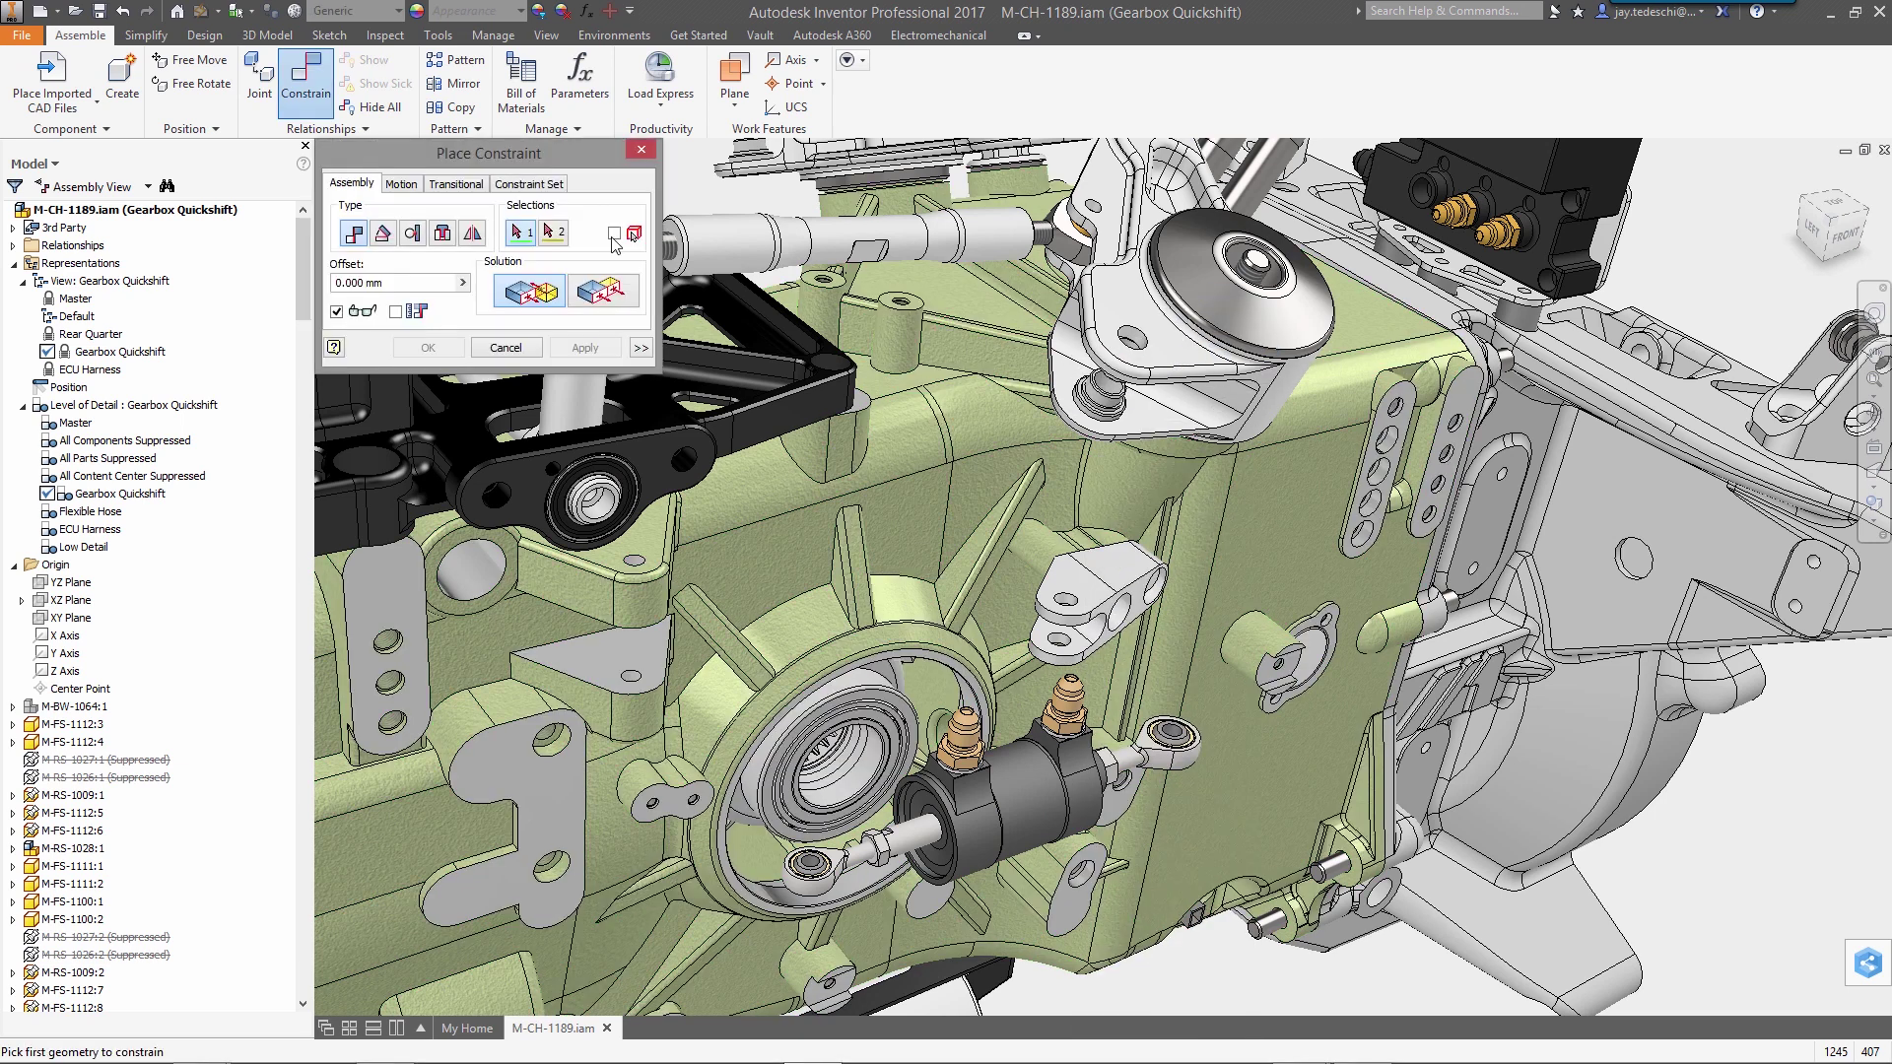
pyautogui.click(442, 233)
pyautogui.click(1193, 745)
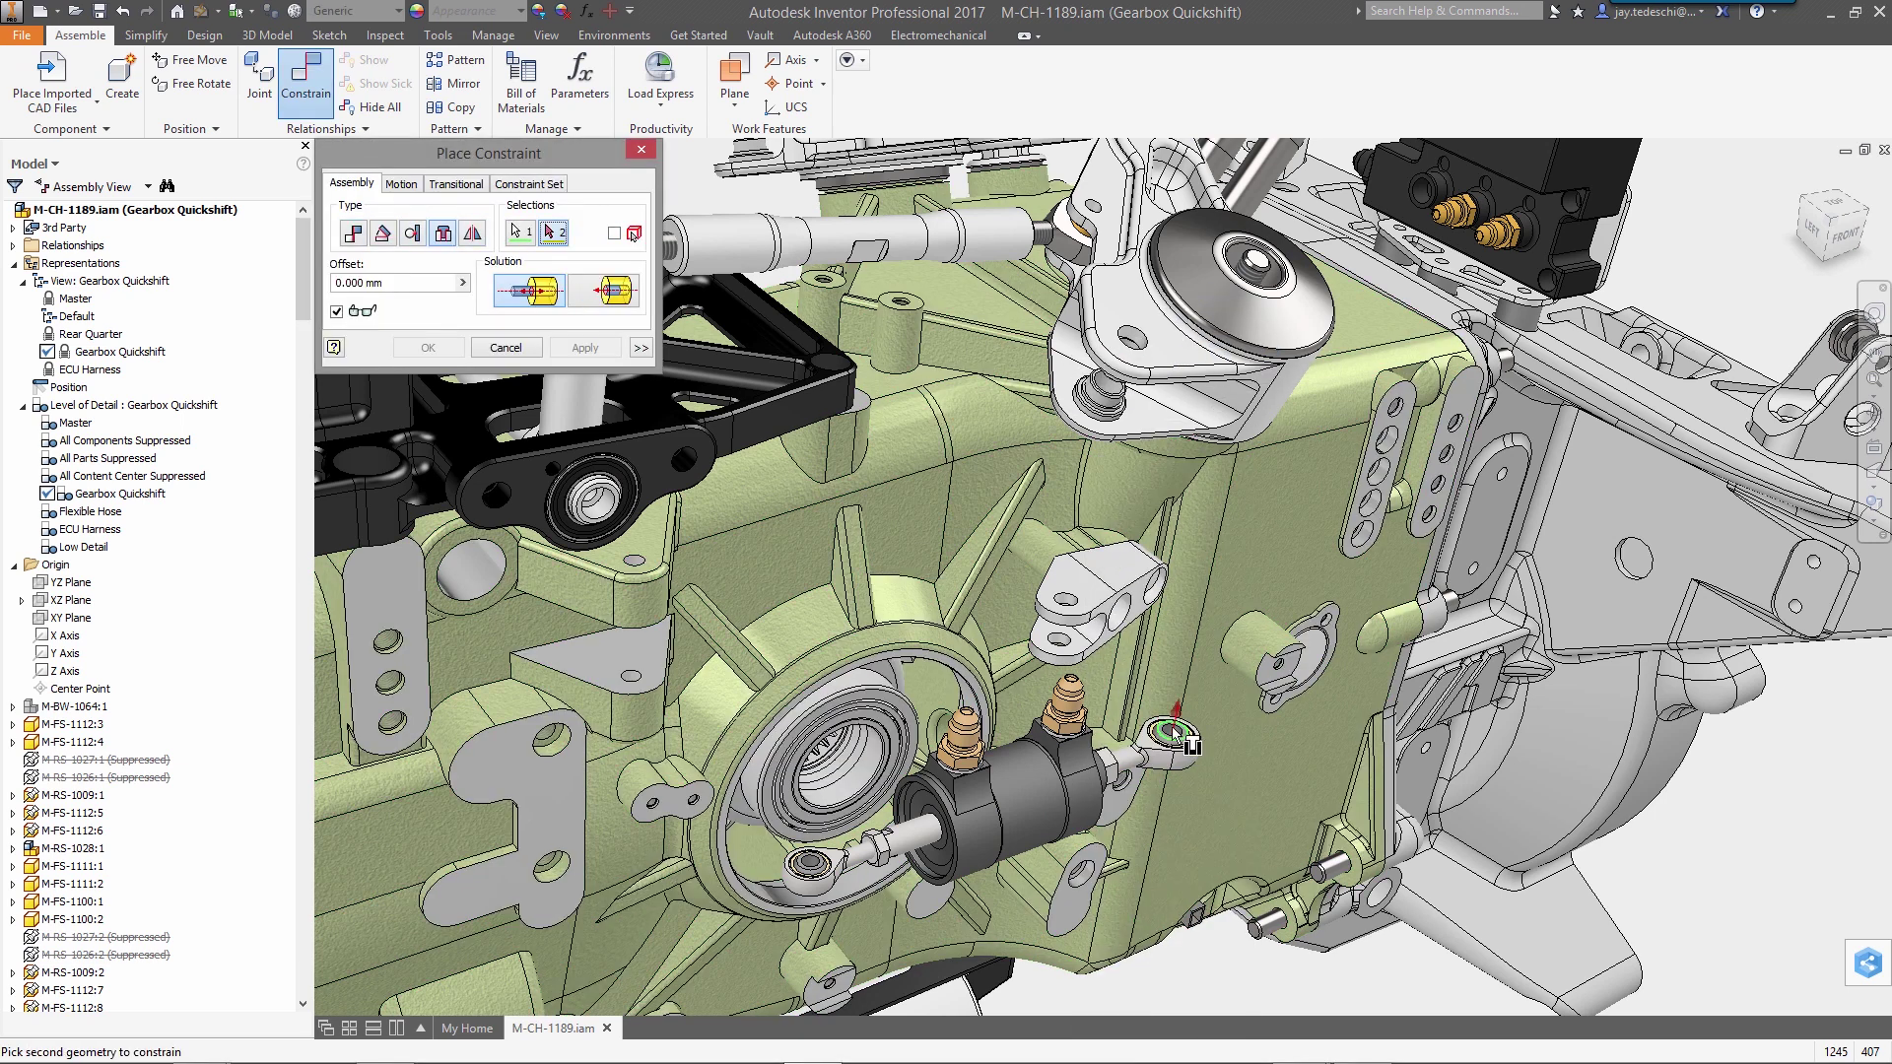
pyautogui.click(1064, 625)
pyautogui.click(430, 349)
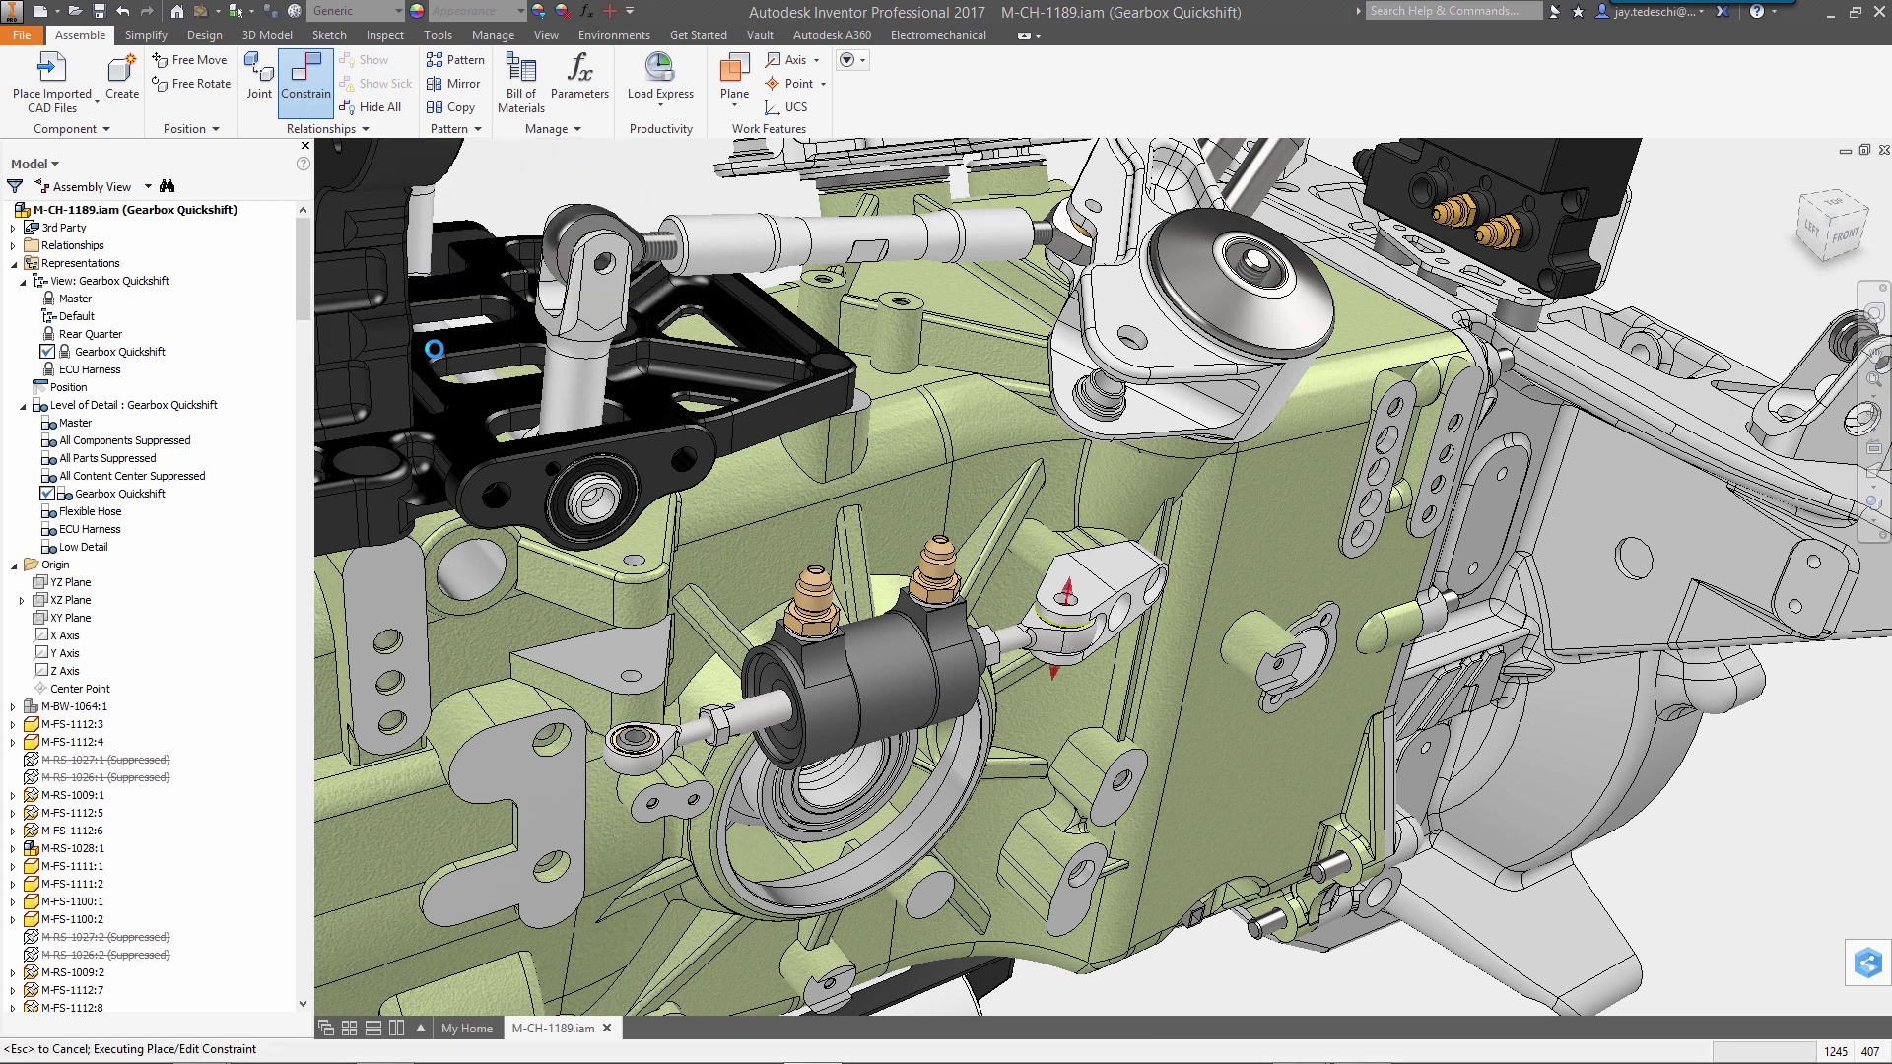
pyautogui.rightClick(892, 666)
pyautogui.click(879, 467)
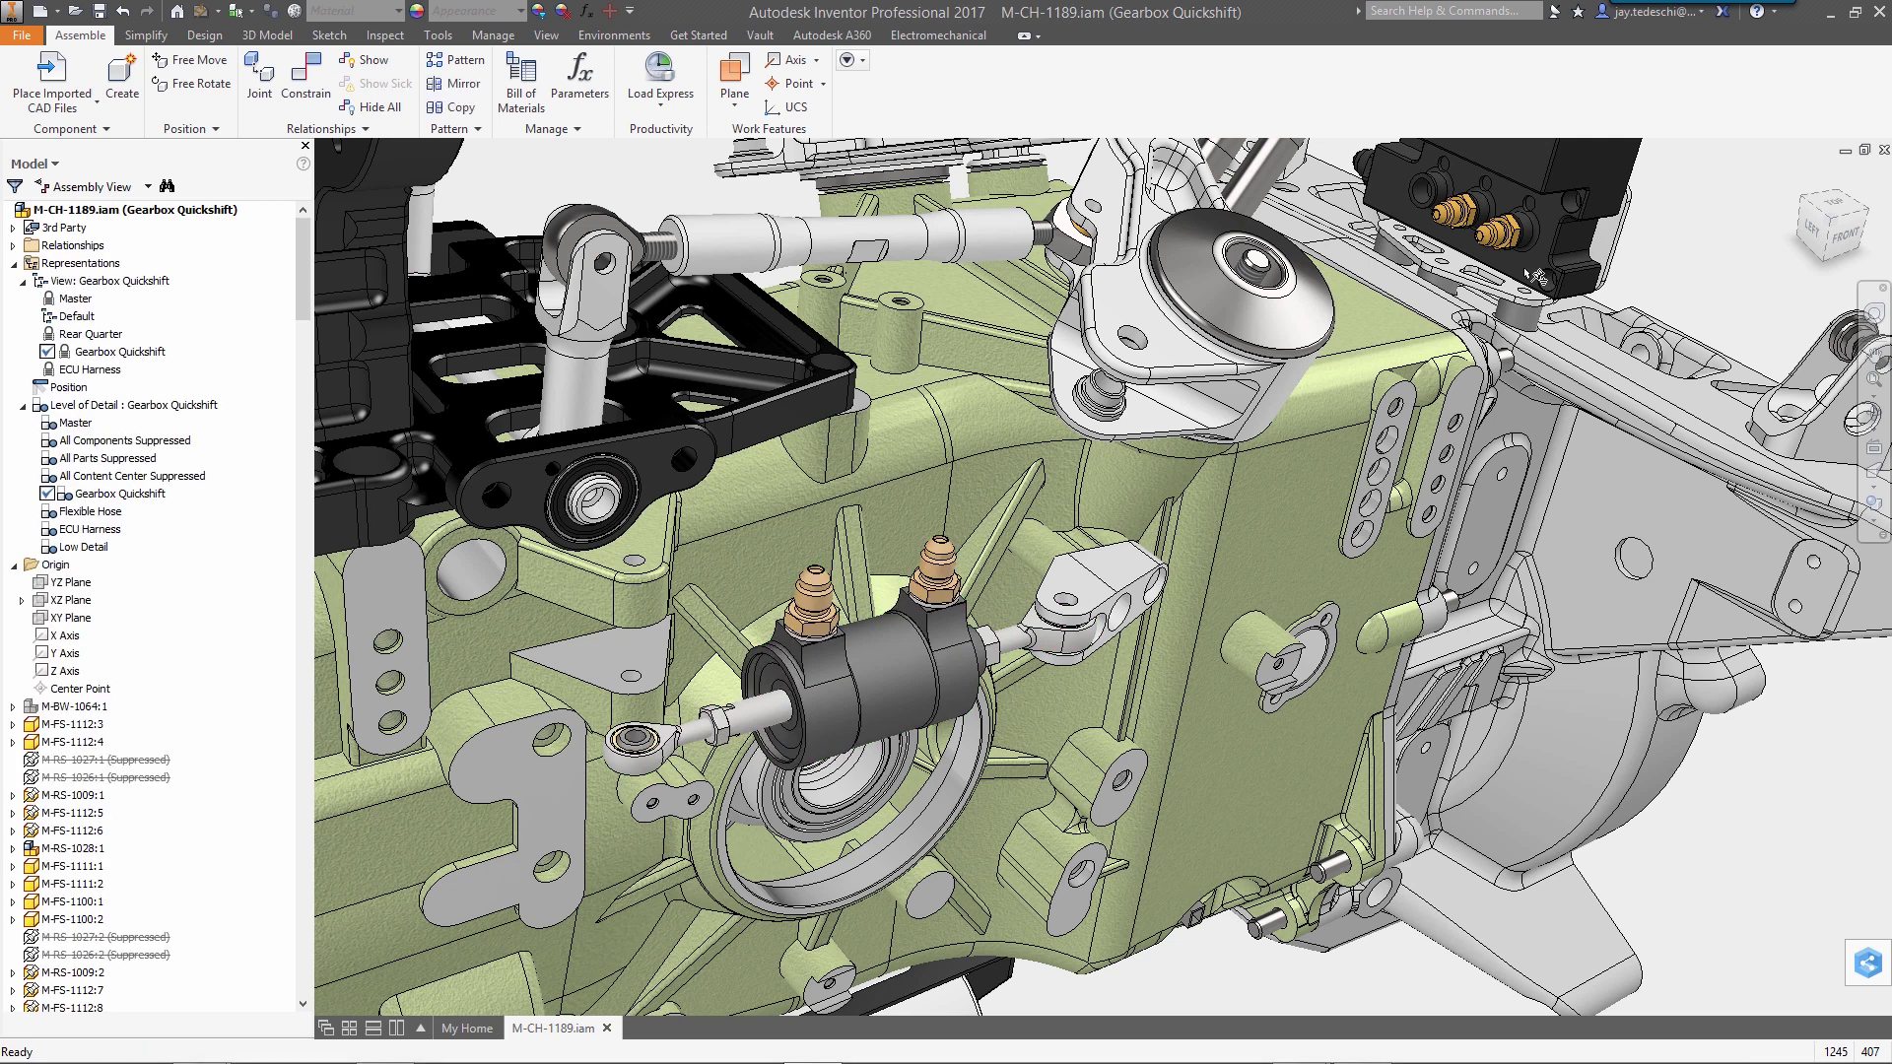
# Step: Edit the GCU 700 import to exclude components 7003, 7004, 7005 and 7009
pyautogui.rightClick(1506, 210)
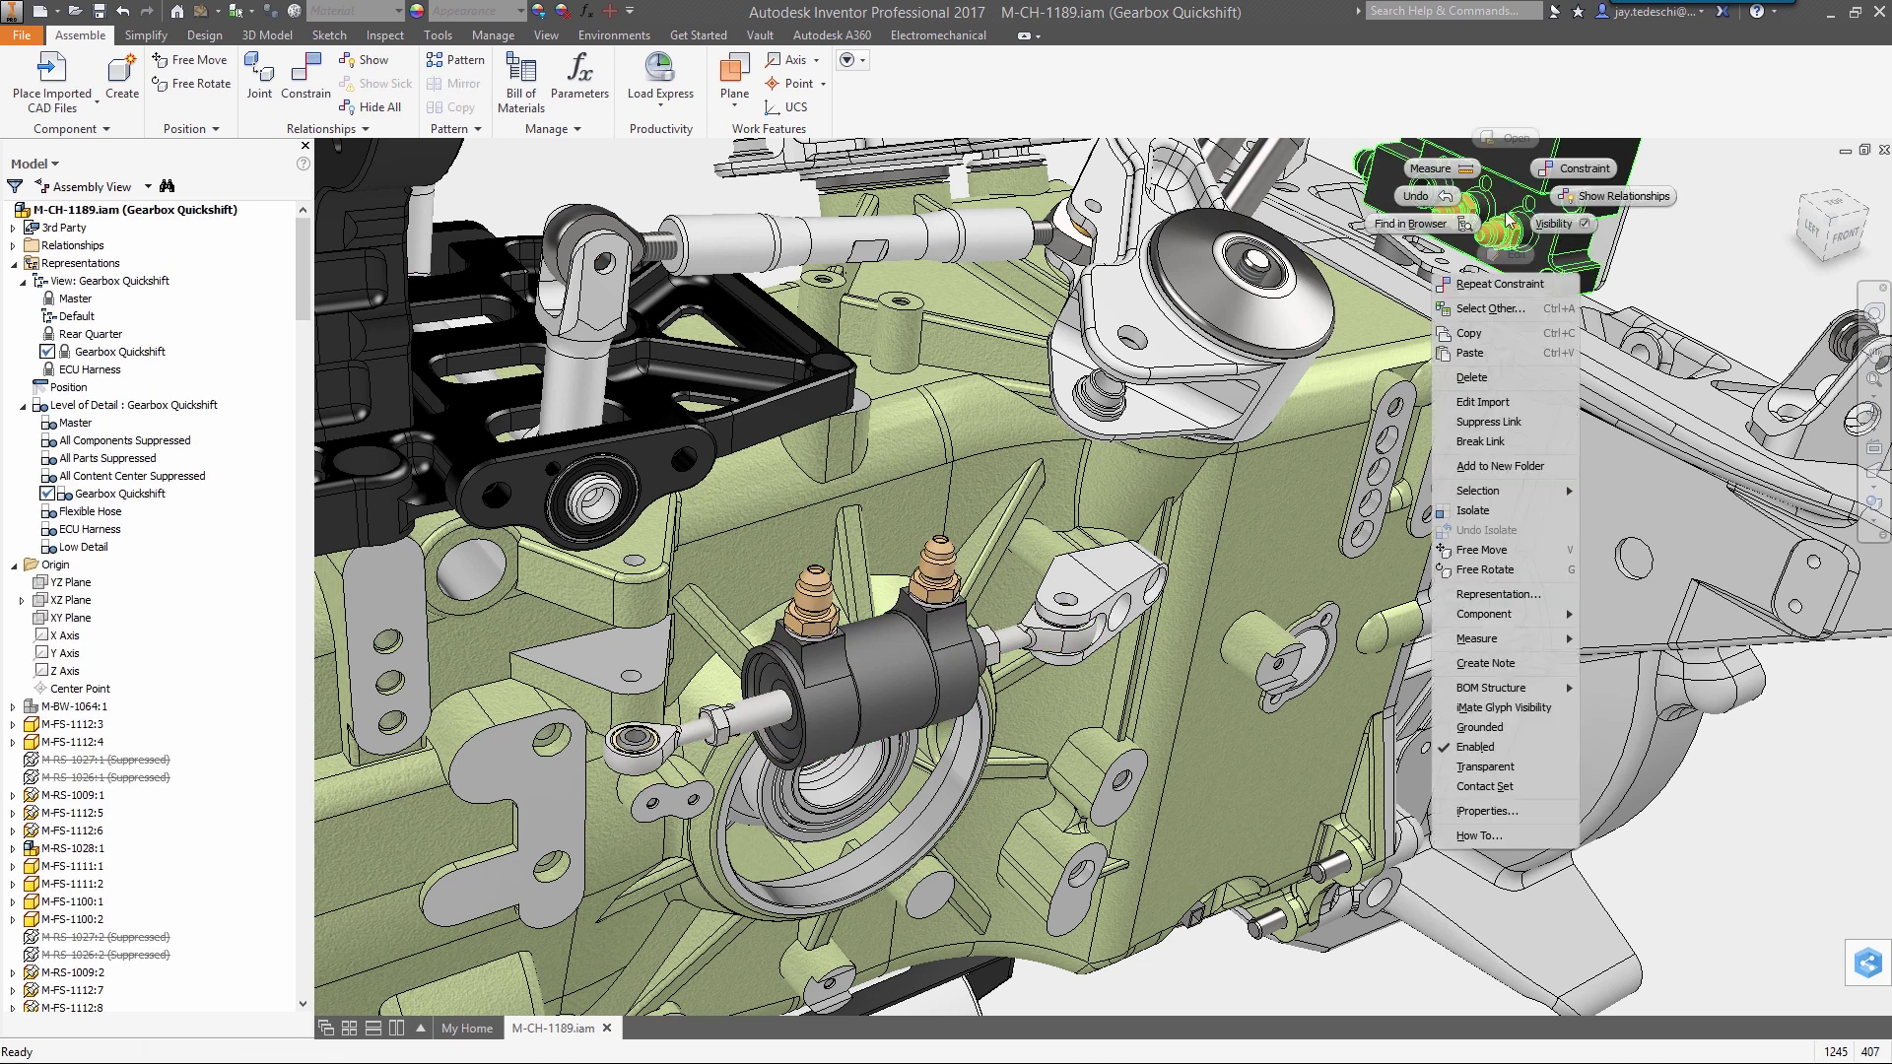
pyautogui.click(1524, 406)
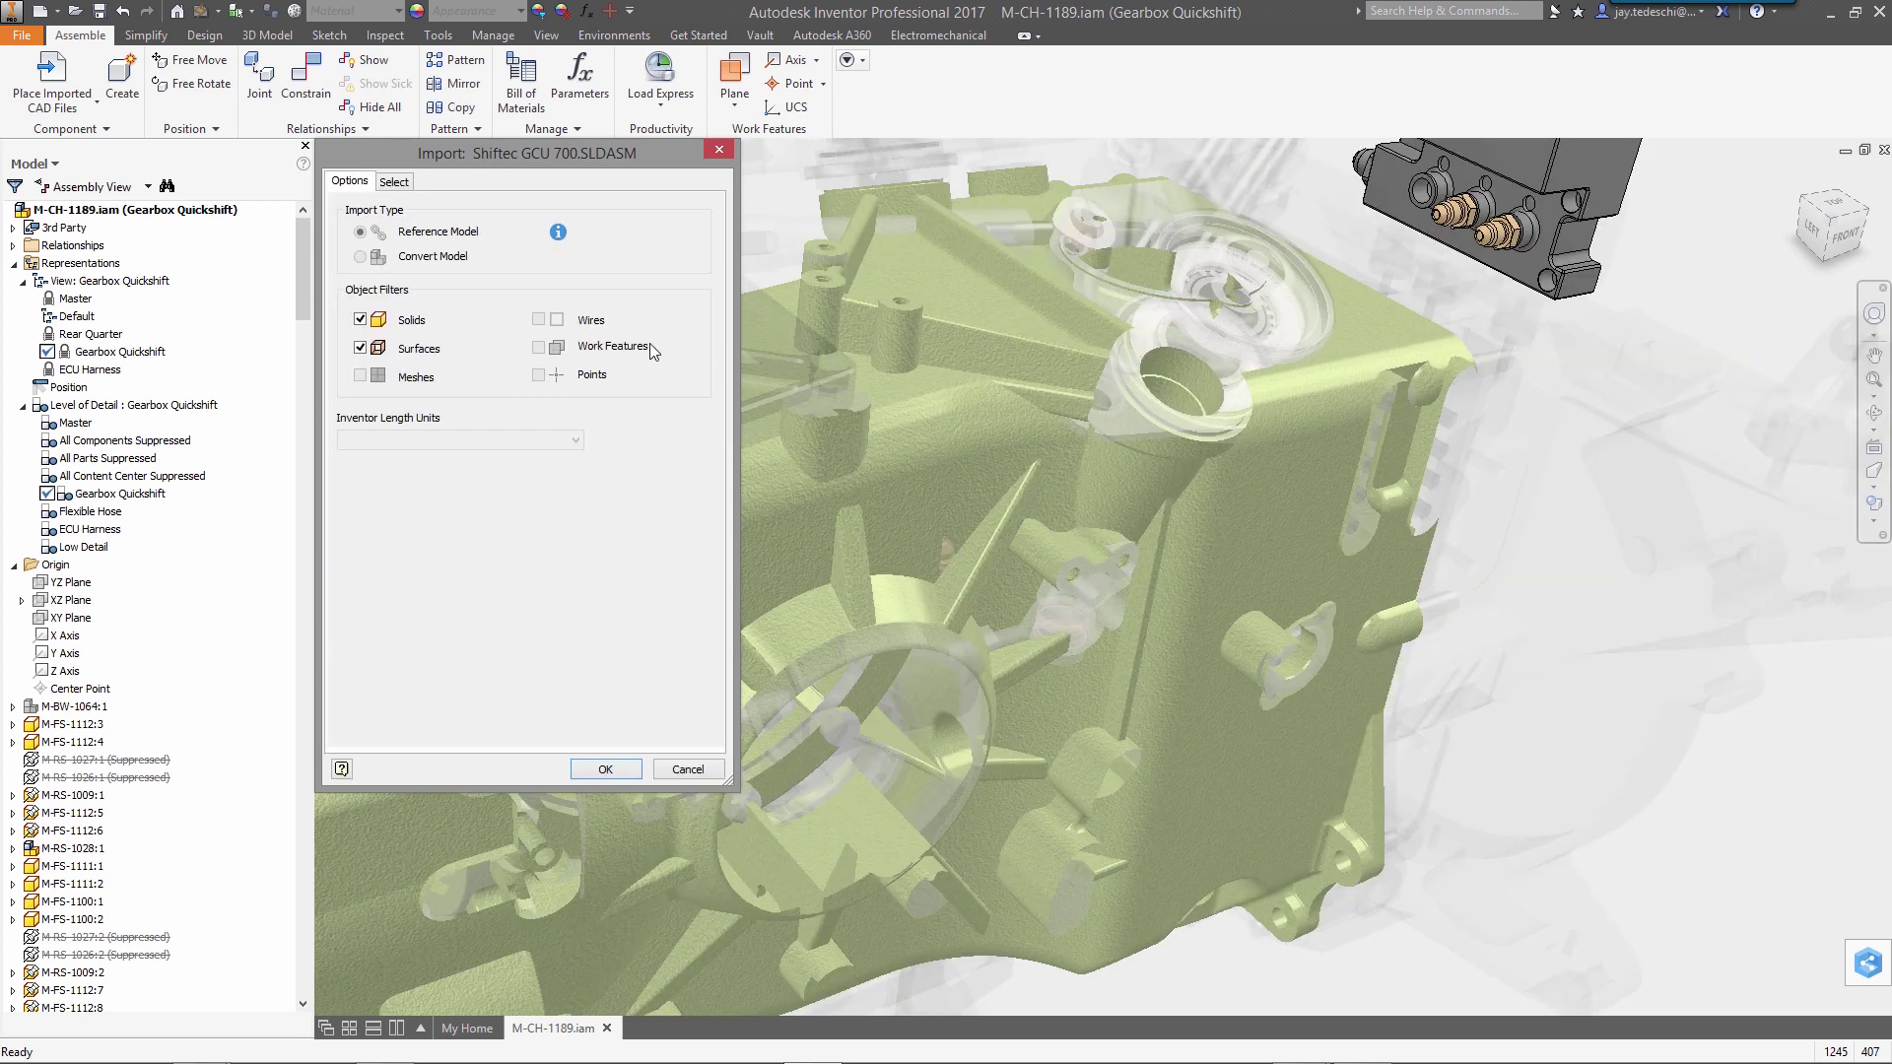
pyautogui.click(408, 186)
pyautogui.click(381, 328)
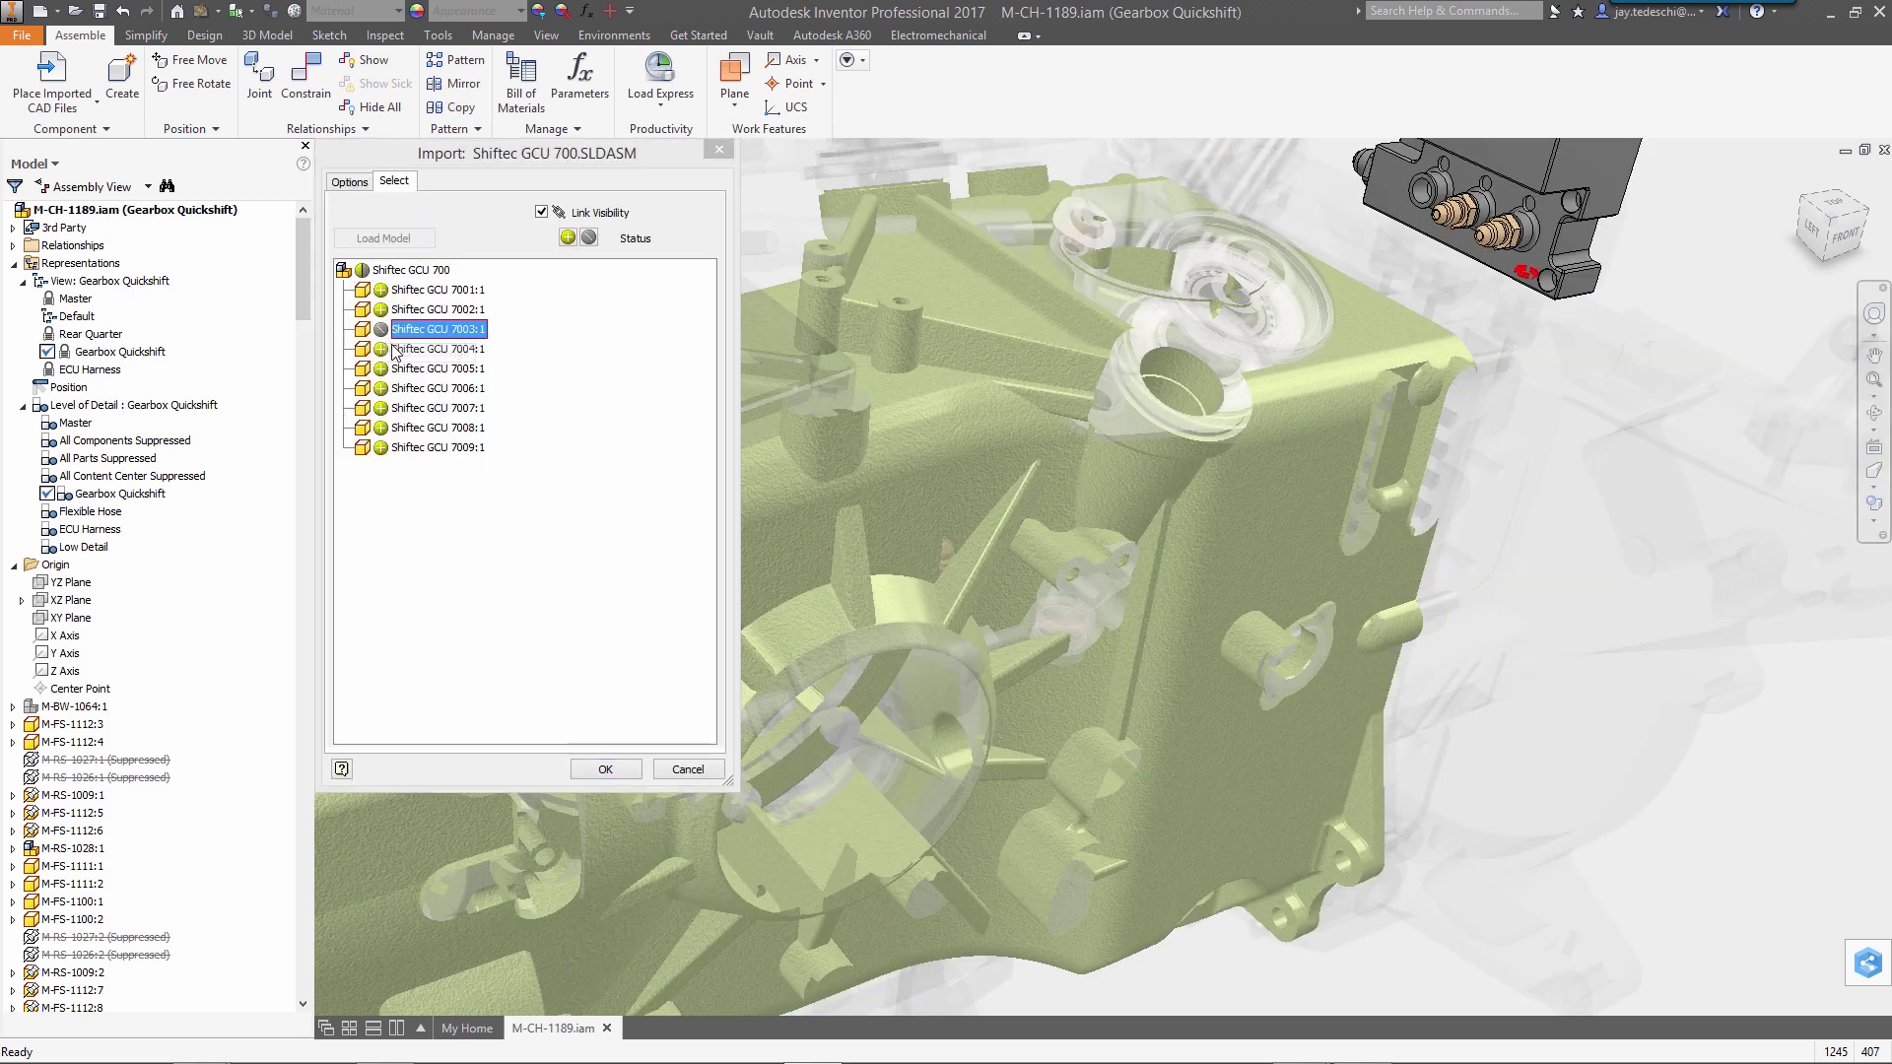
pyautogui.click(380, 369)
pyautogui.click(380, 447)
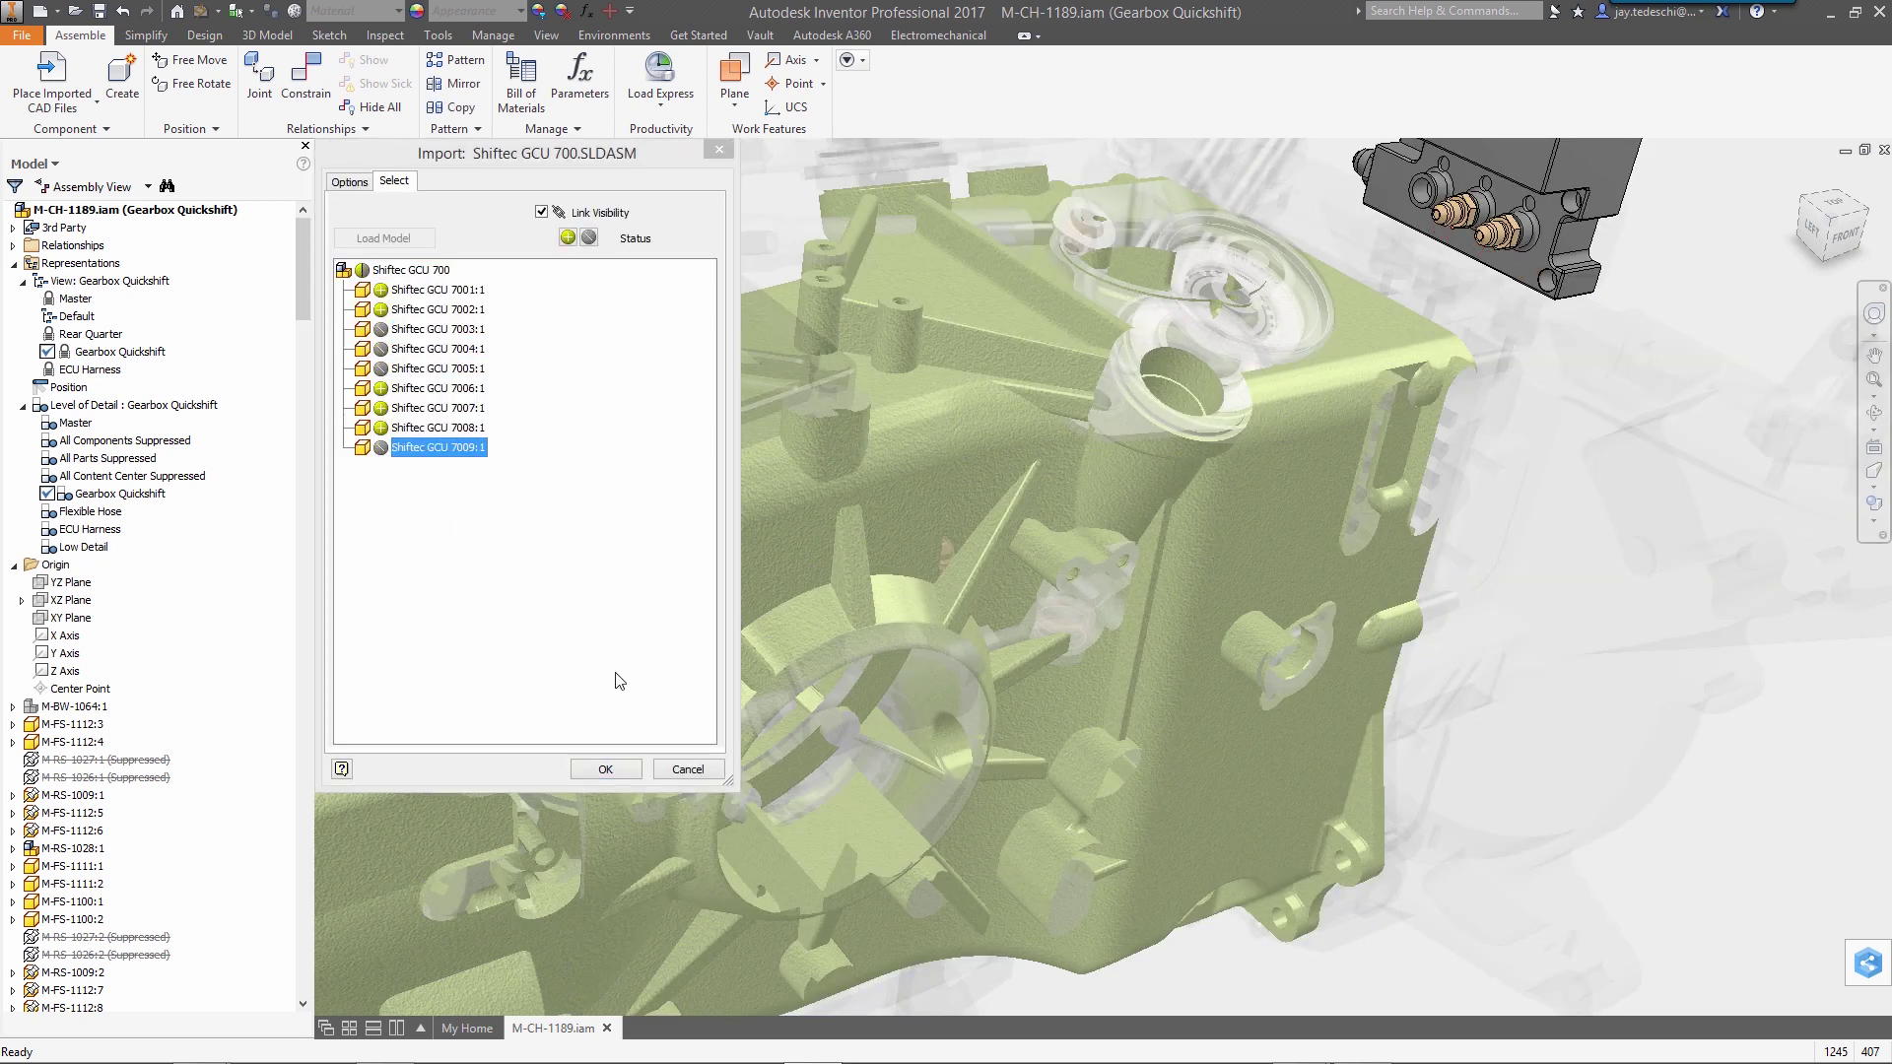
pyautogui.click(606, 769)
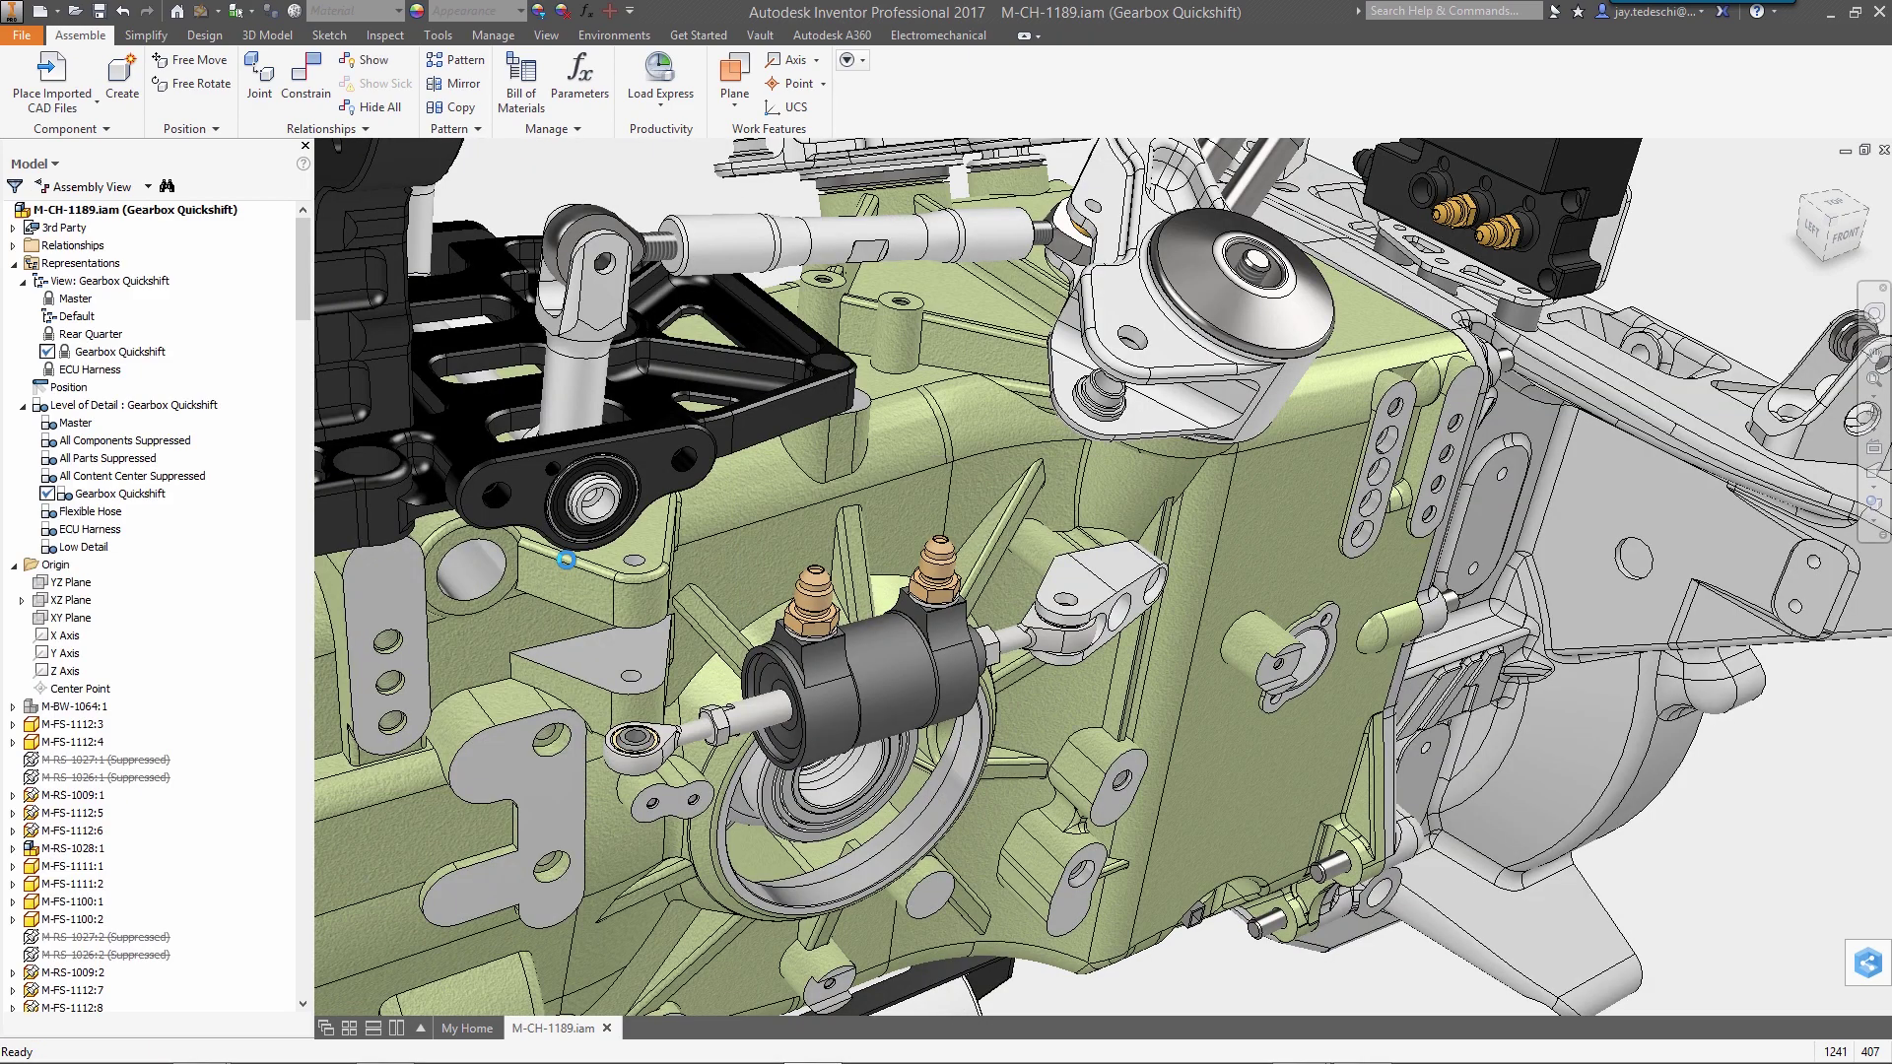
# Step: Set the GCU 700 iProperties Title to 'GCU 700, SHIFTEC' and Subject to 'QUICKSHIFT SYSTEM'
pyautogui.rightClick(1477, 191)
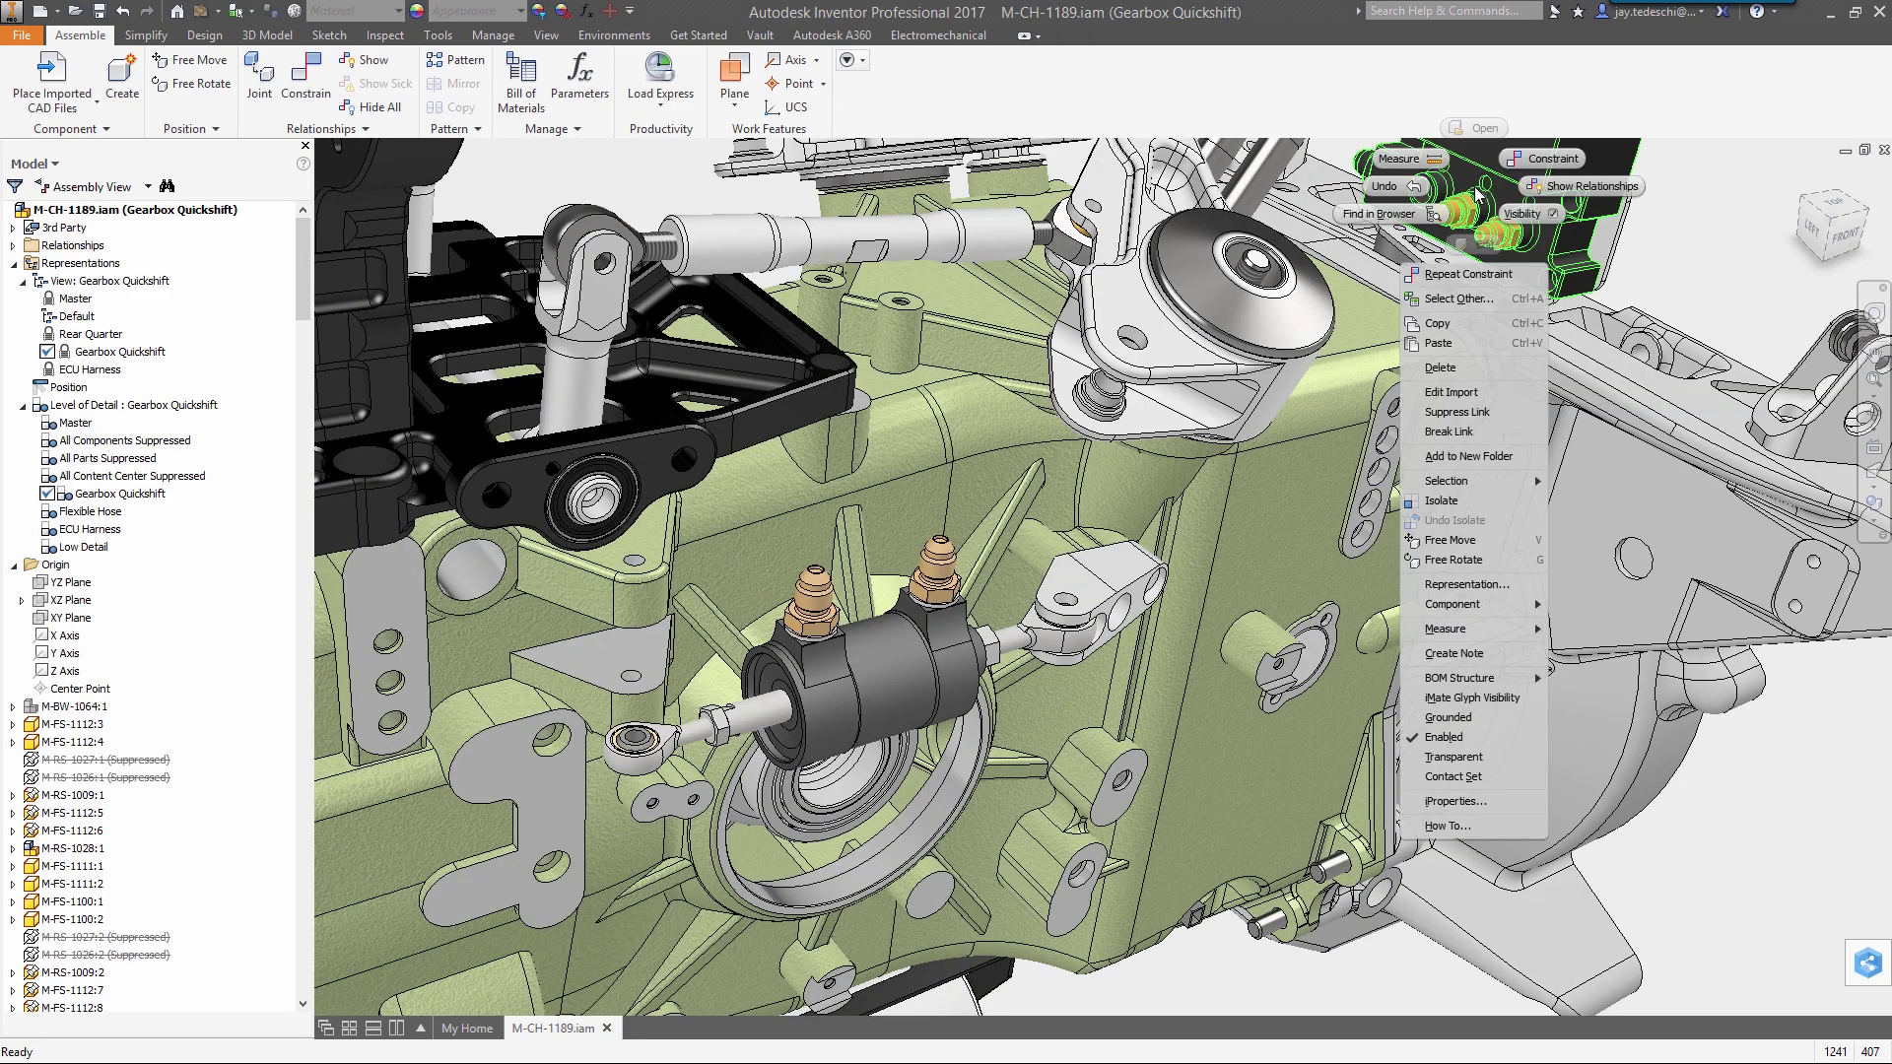
pyautogui.click(1461, 801)
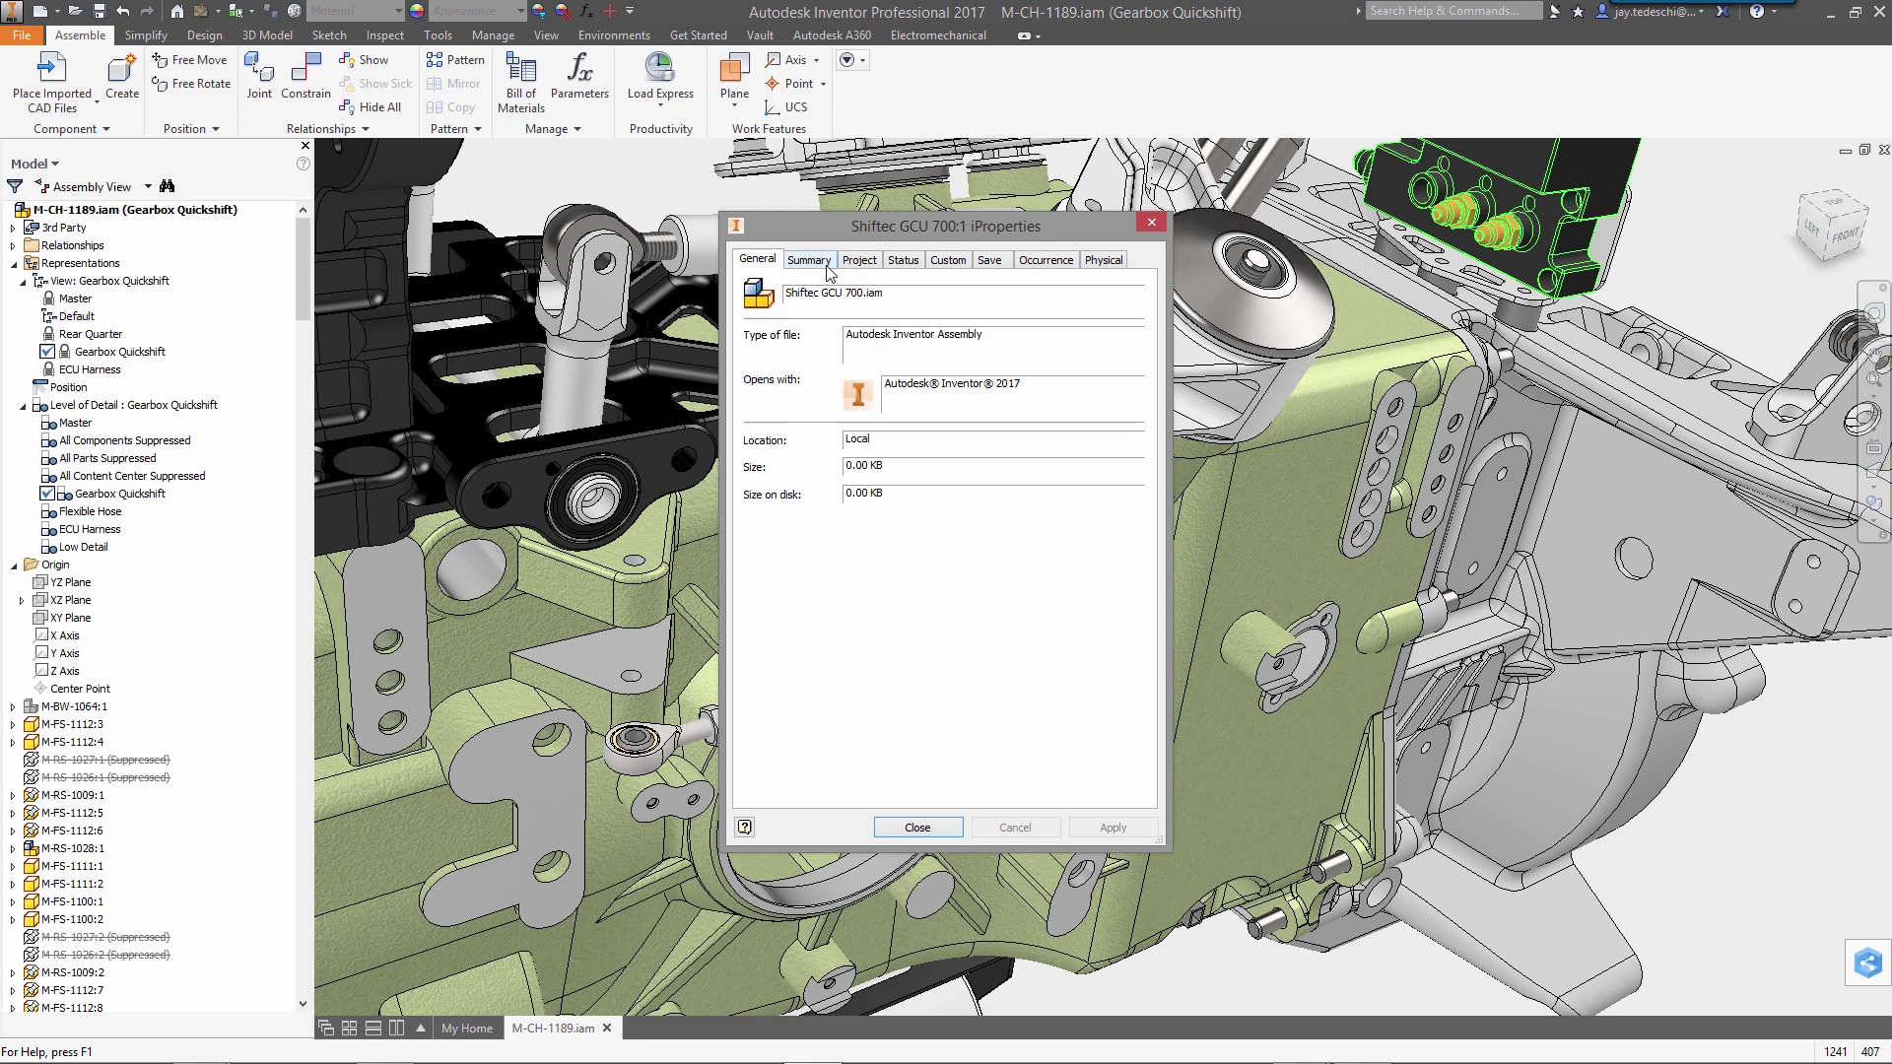
pyautogui.click(818, 262)
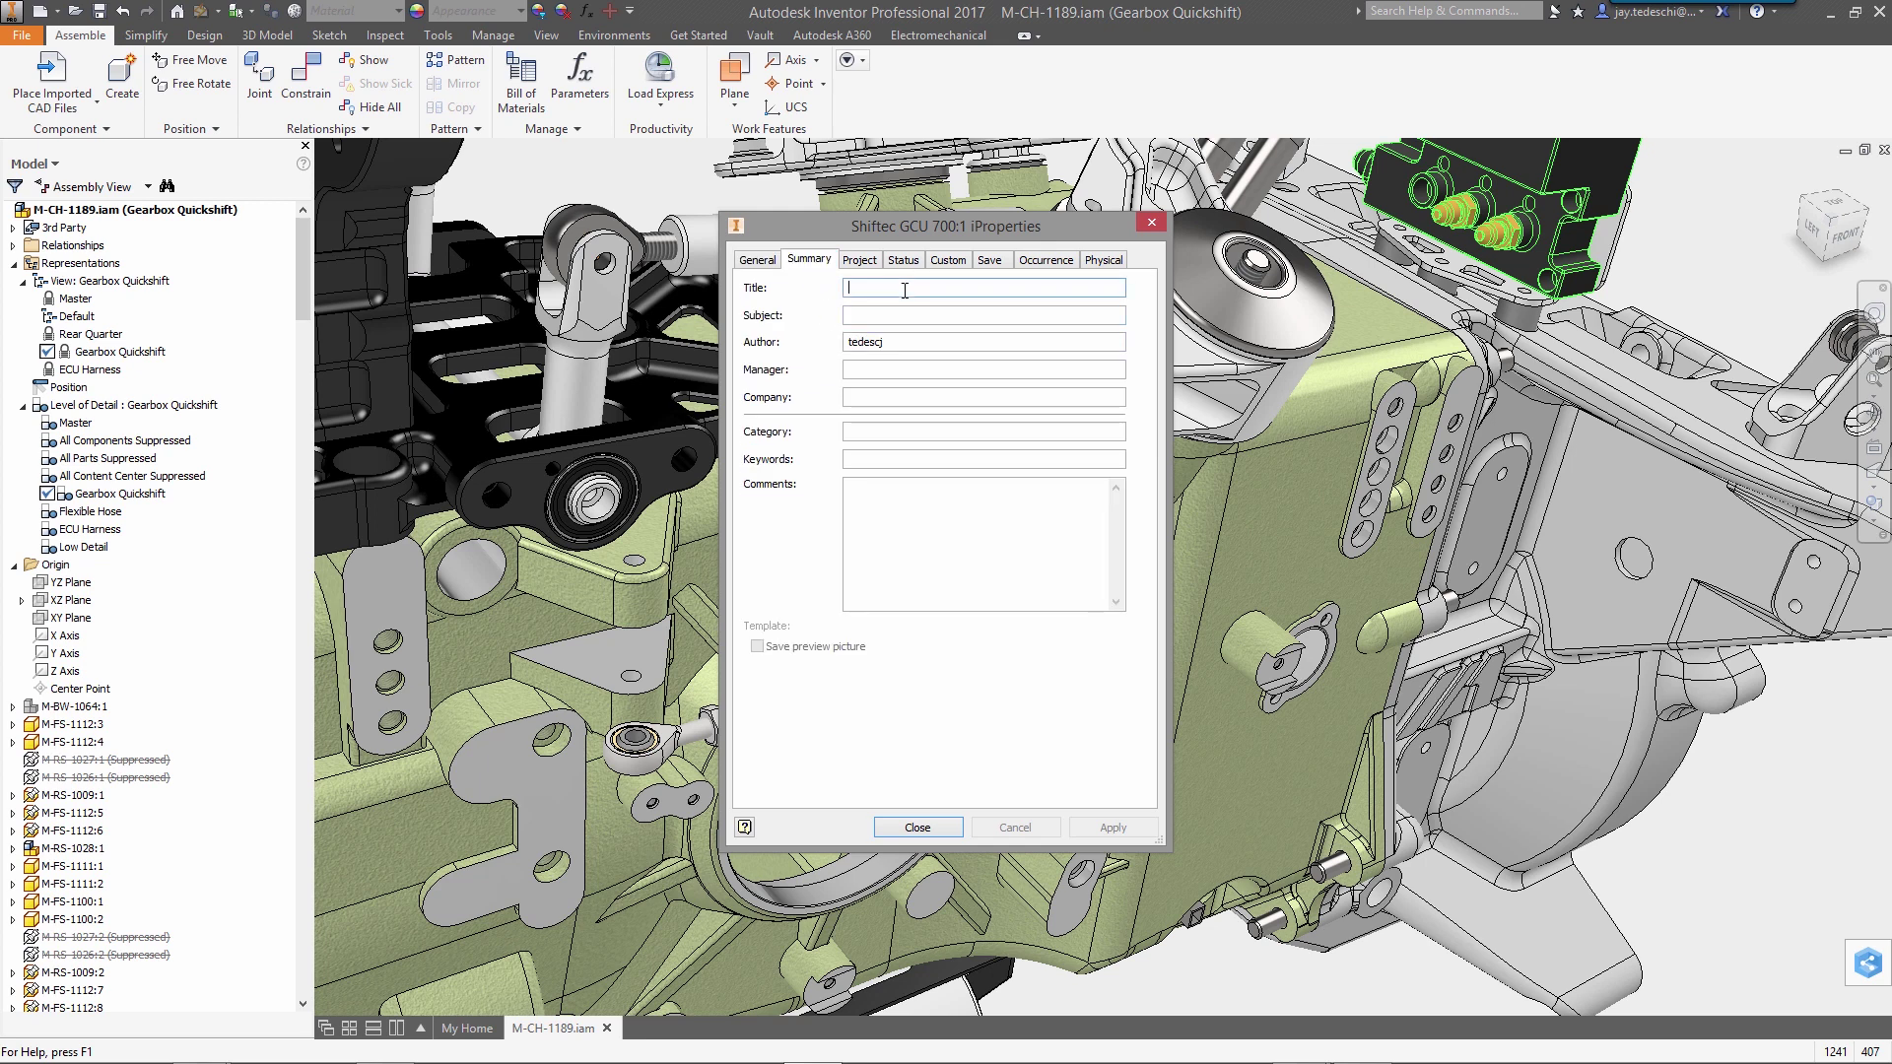
pyautogui.write('GCU 700, SHIFTEC')
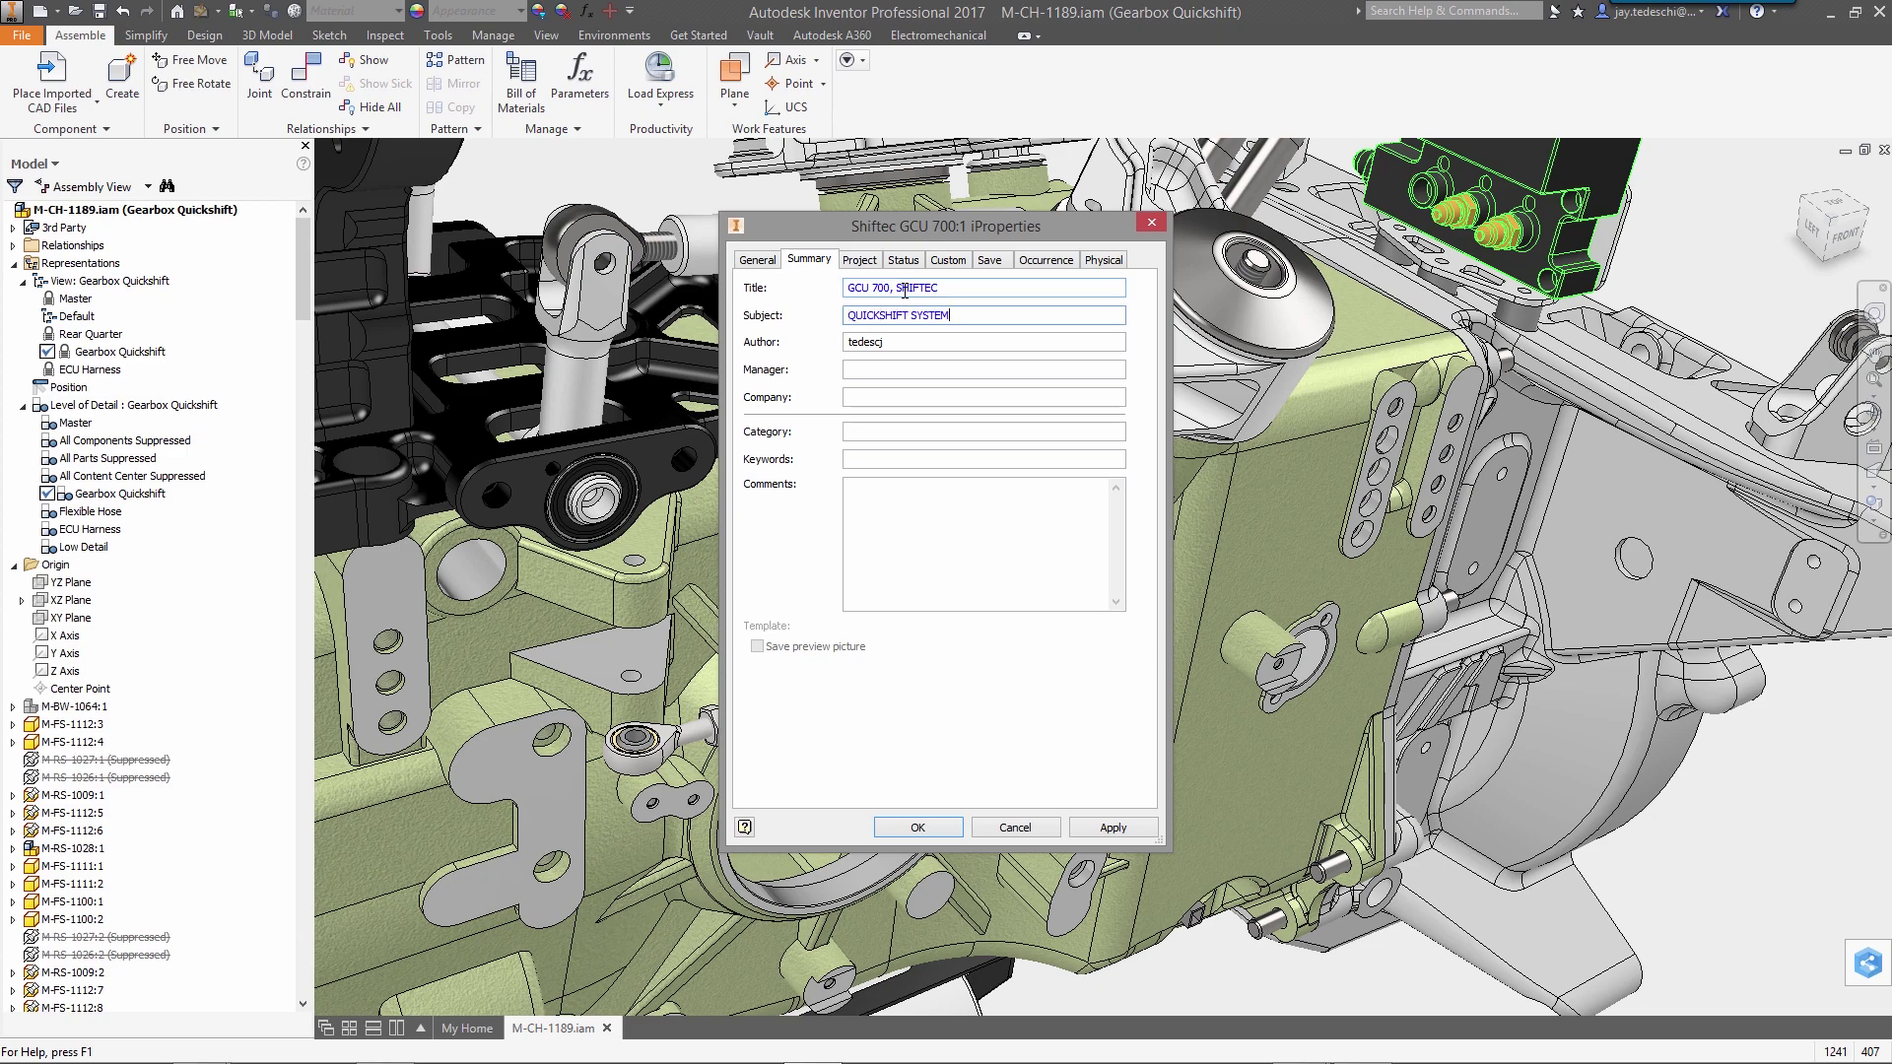
pyautogui.rightClick(980, 285)
pyautogui.click(973, 315)
# Step: Place the yellow cylinder component grounded at the origin
pyautogui.rightClick(972, 316)
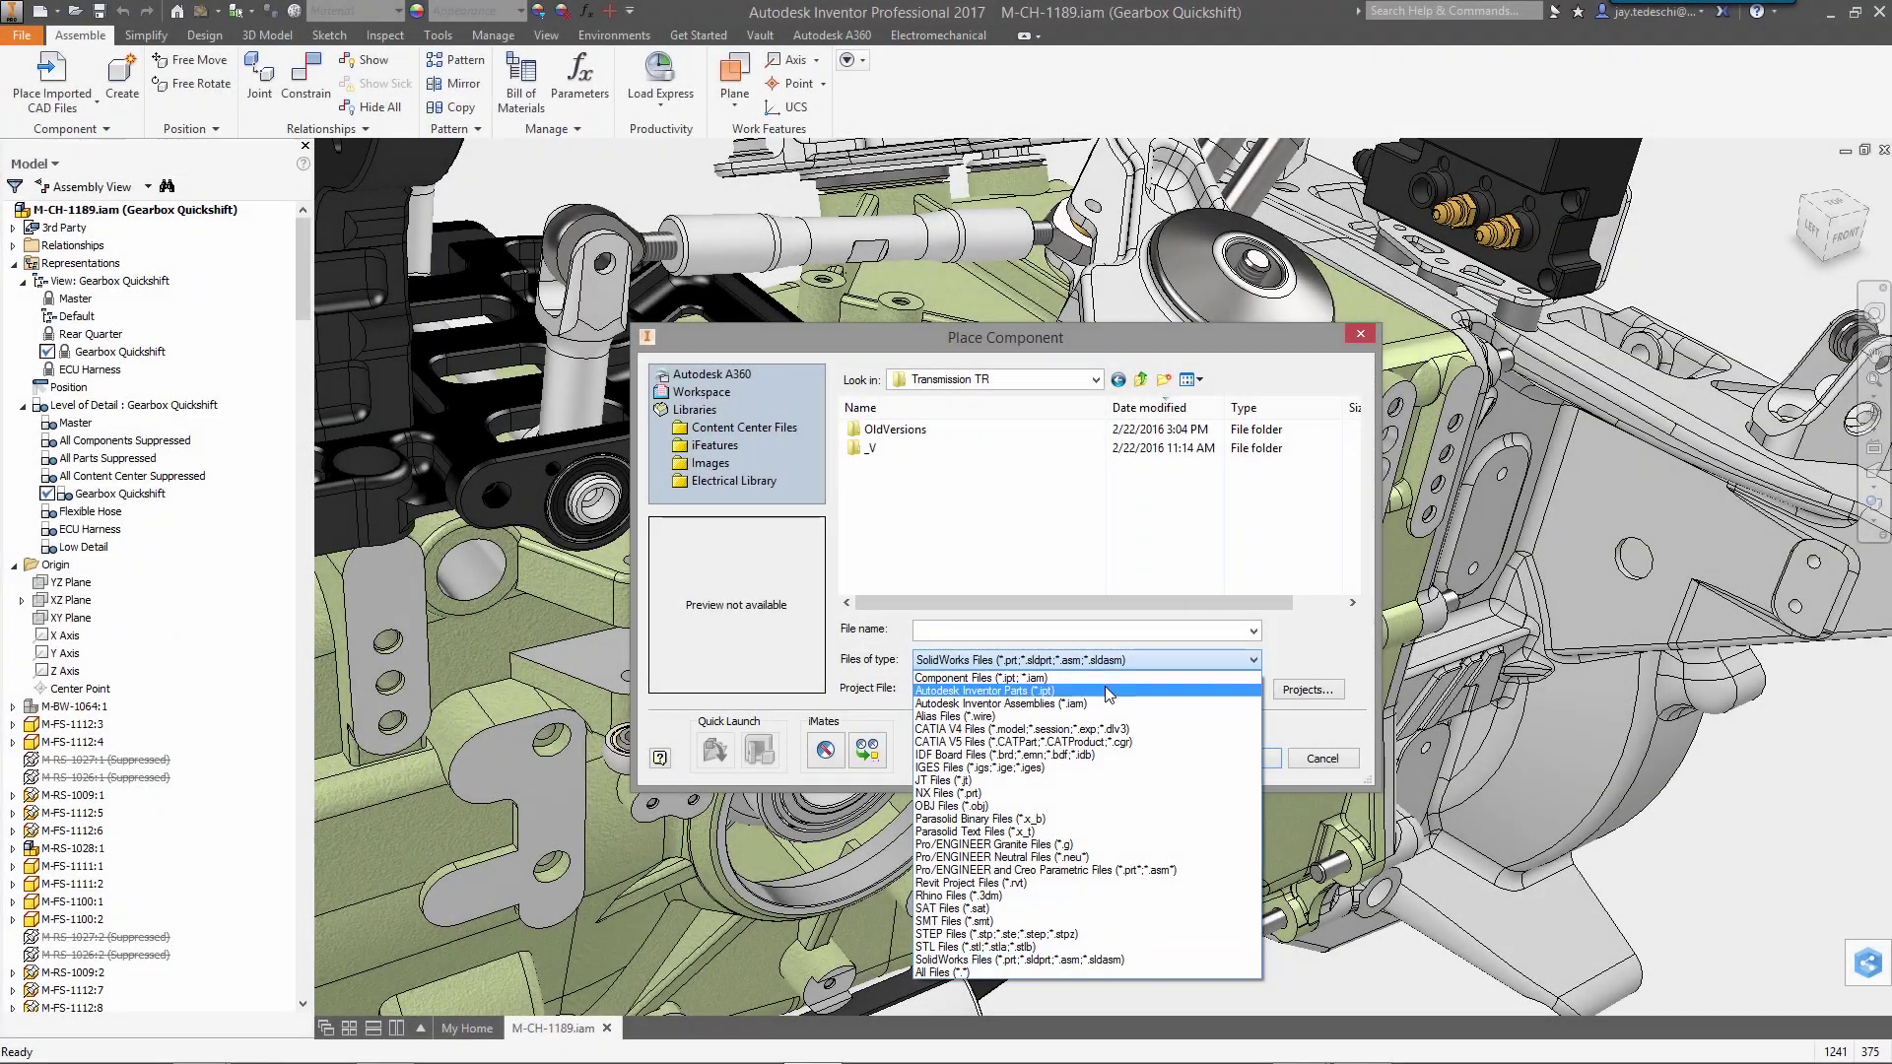
pyautogui.click(1105, 682)
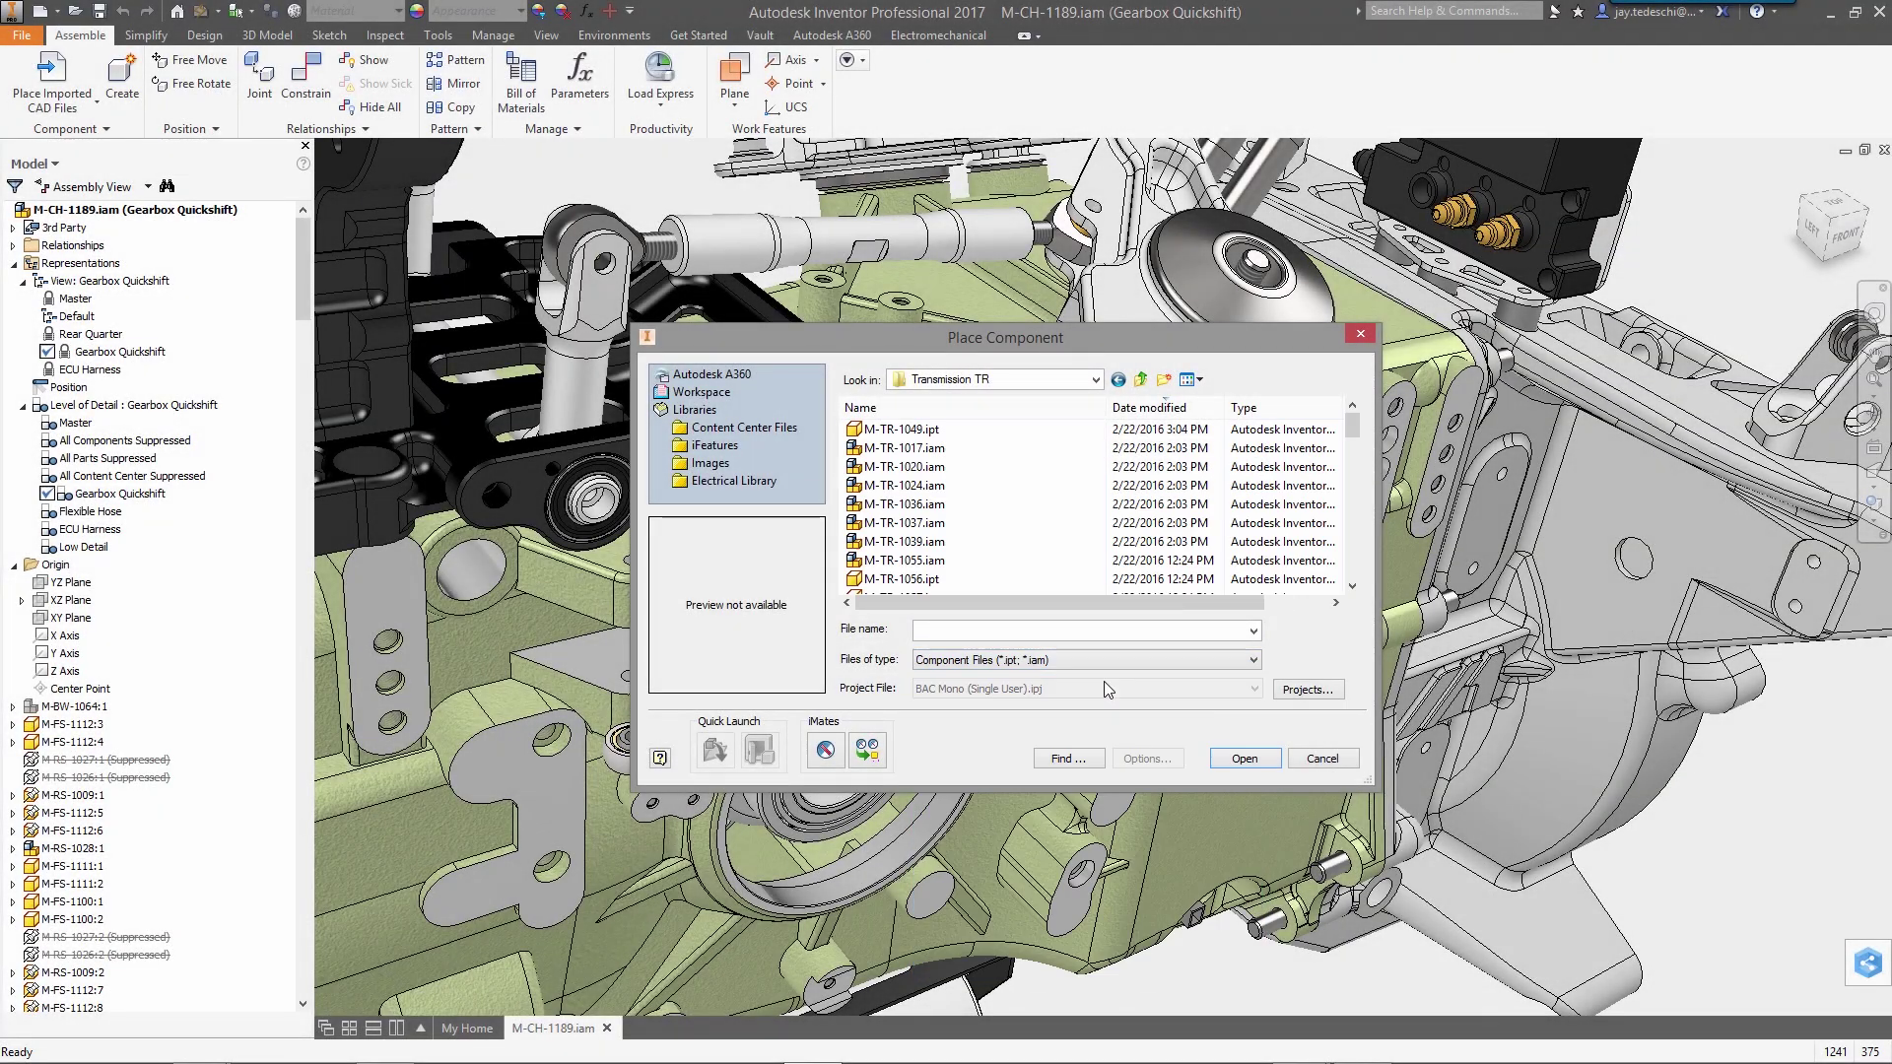
pyautogui.click(954, 564)
pyautogui.click(1244, 759)
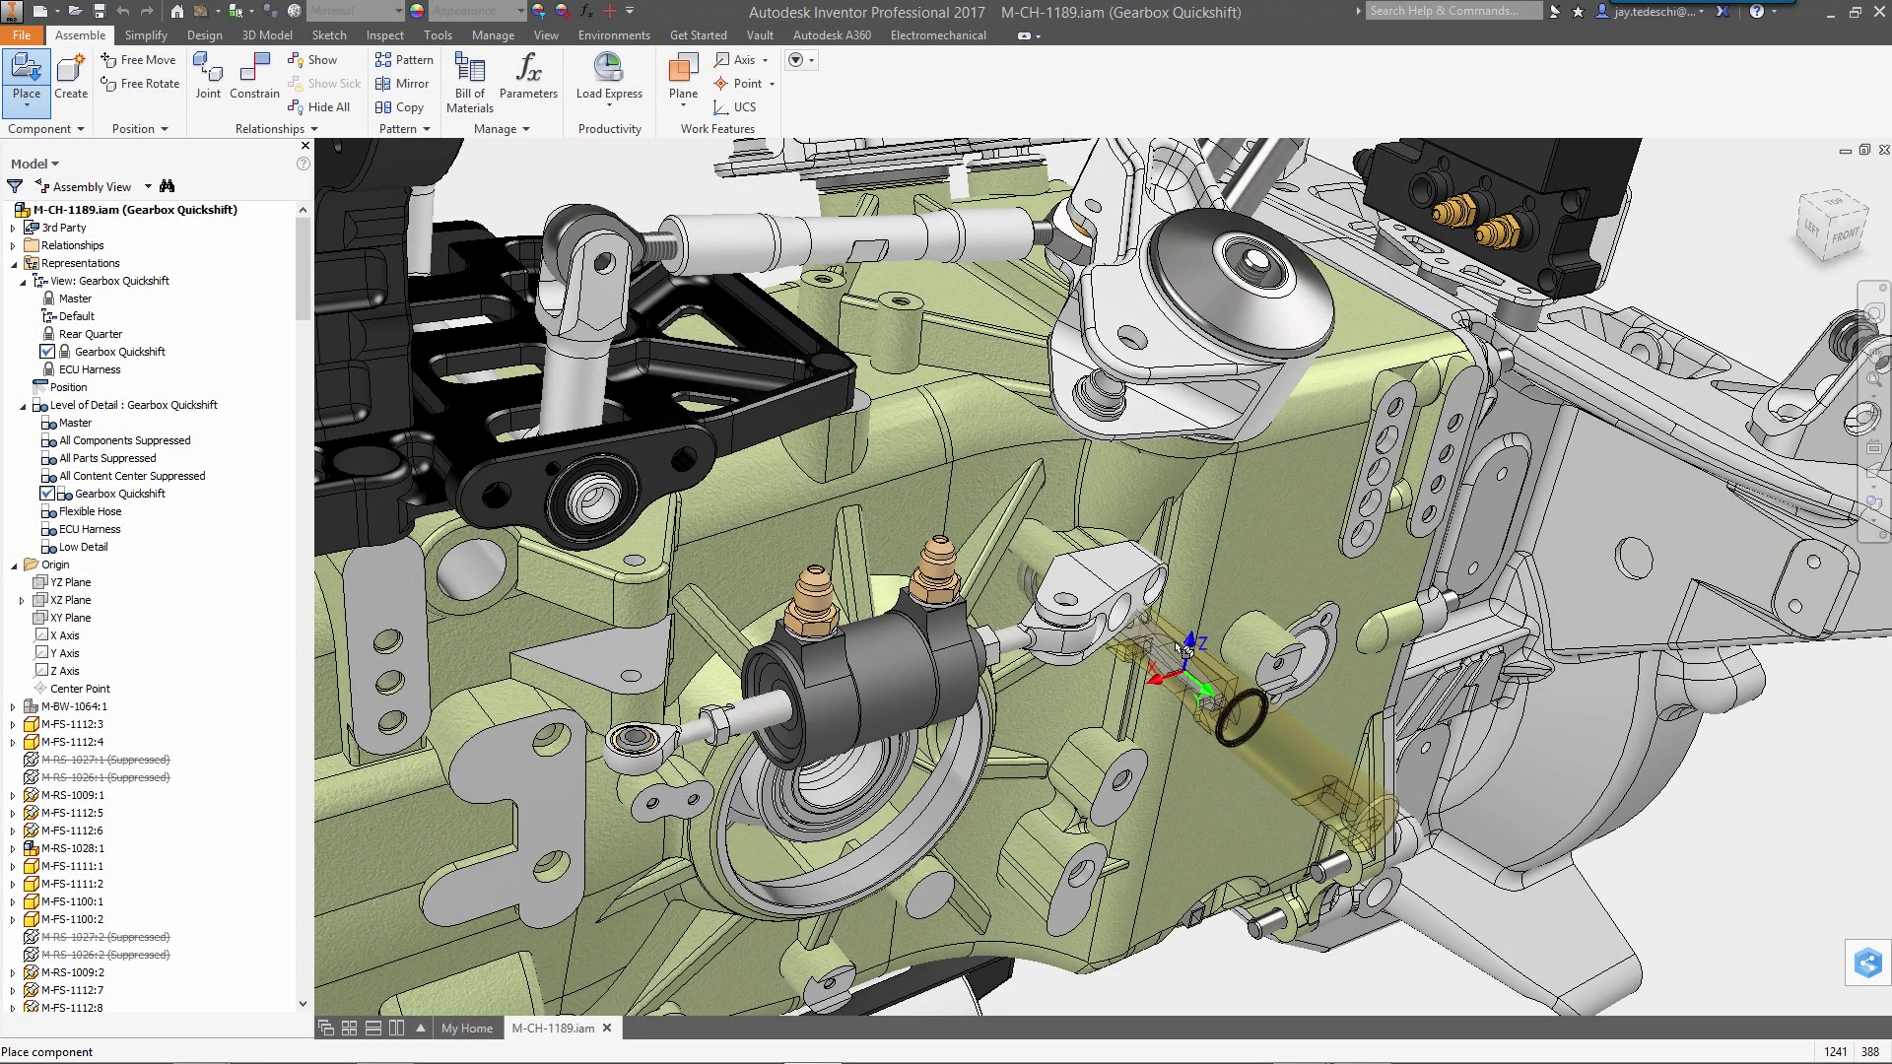
pyautogui.rightClick(1179, 645)
pyautogui.click(1236, 666)
pyautogui.rightClick(1230, 676)
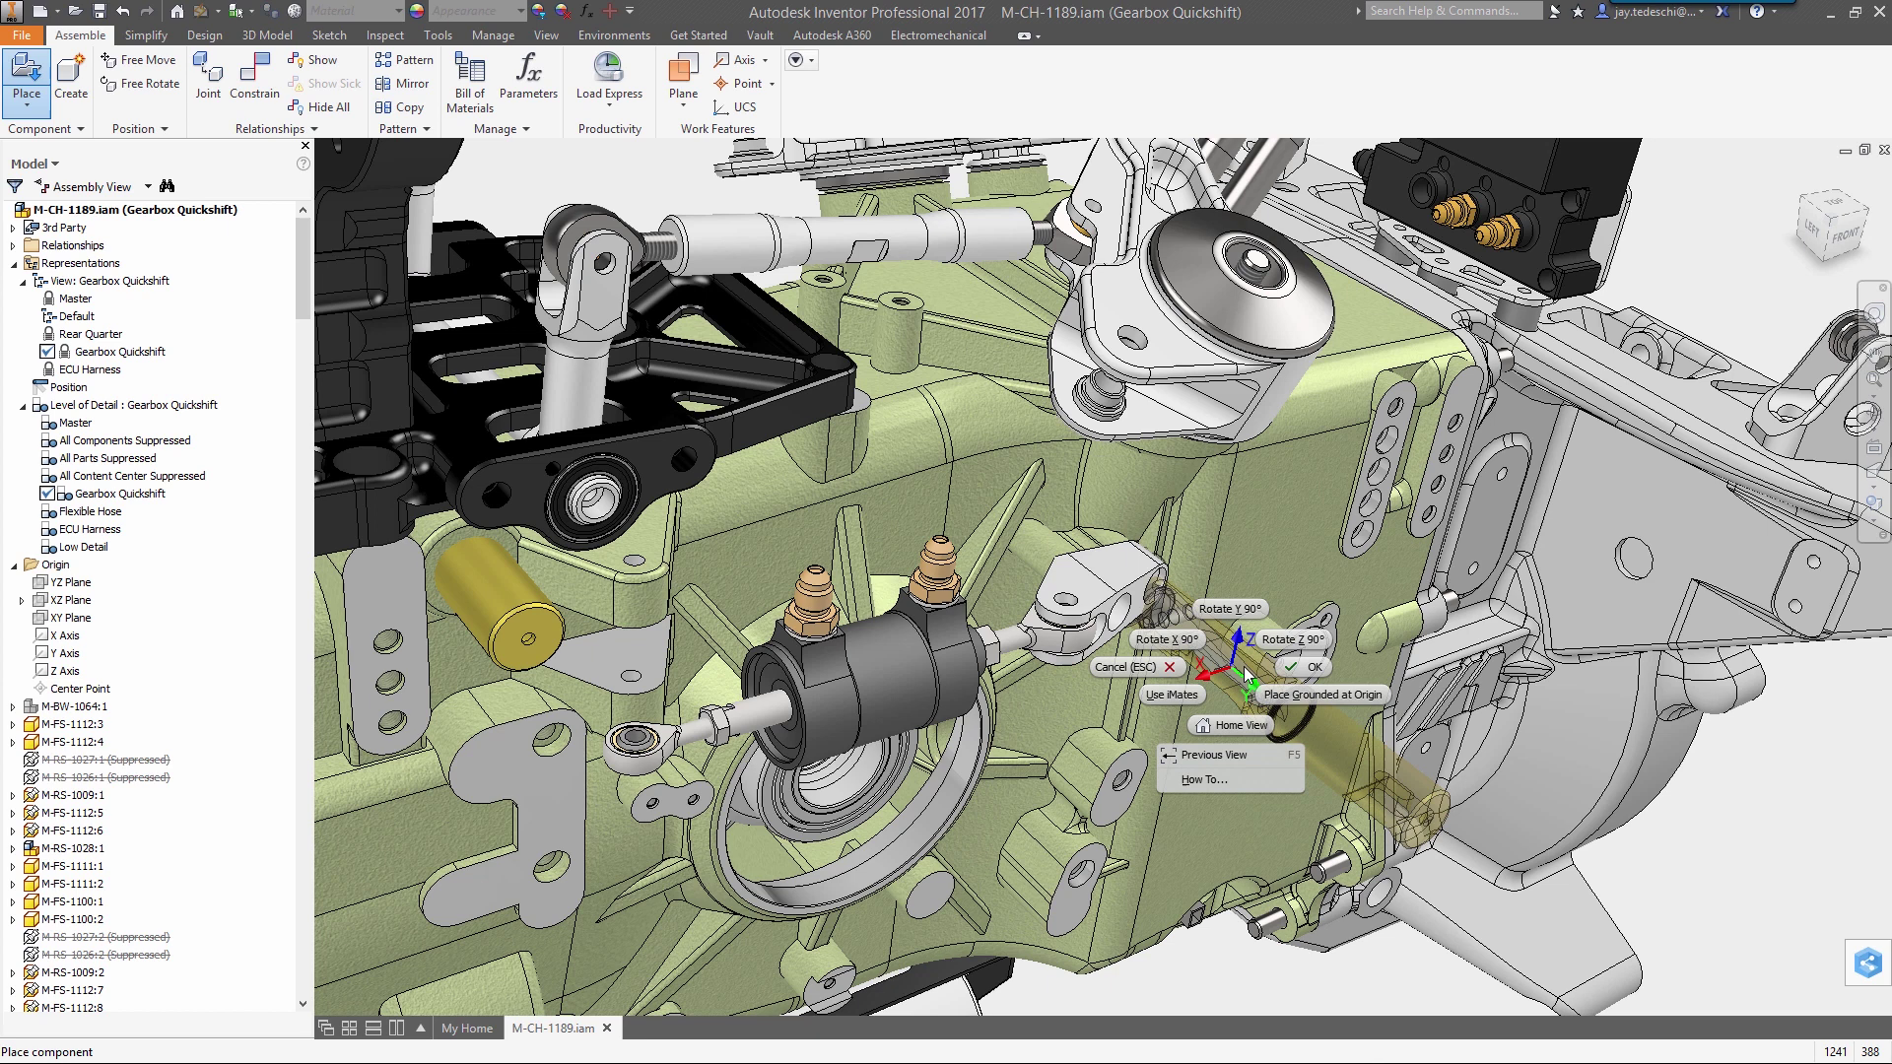
pyautogui.click(1301, 668)
# Step: Check interference between the yellow cylinder and the gearbox housing, finding 7 interferences
pyautogui.click(399, 37)
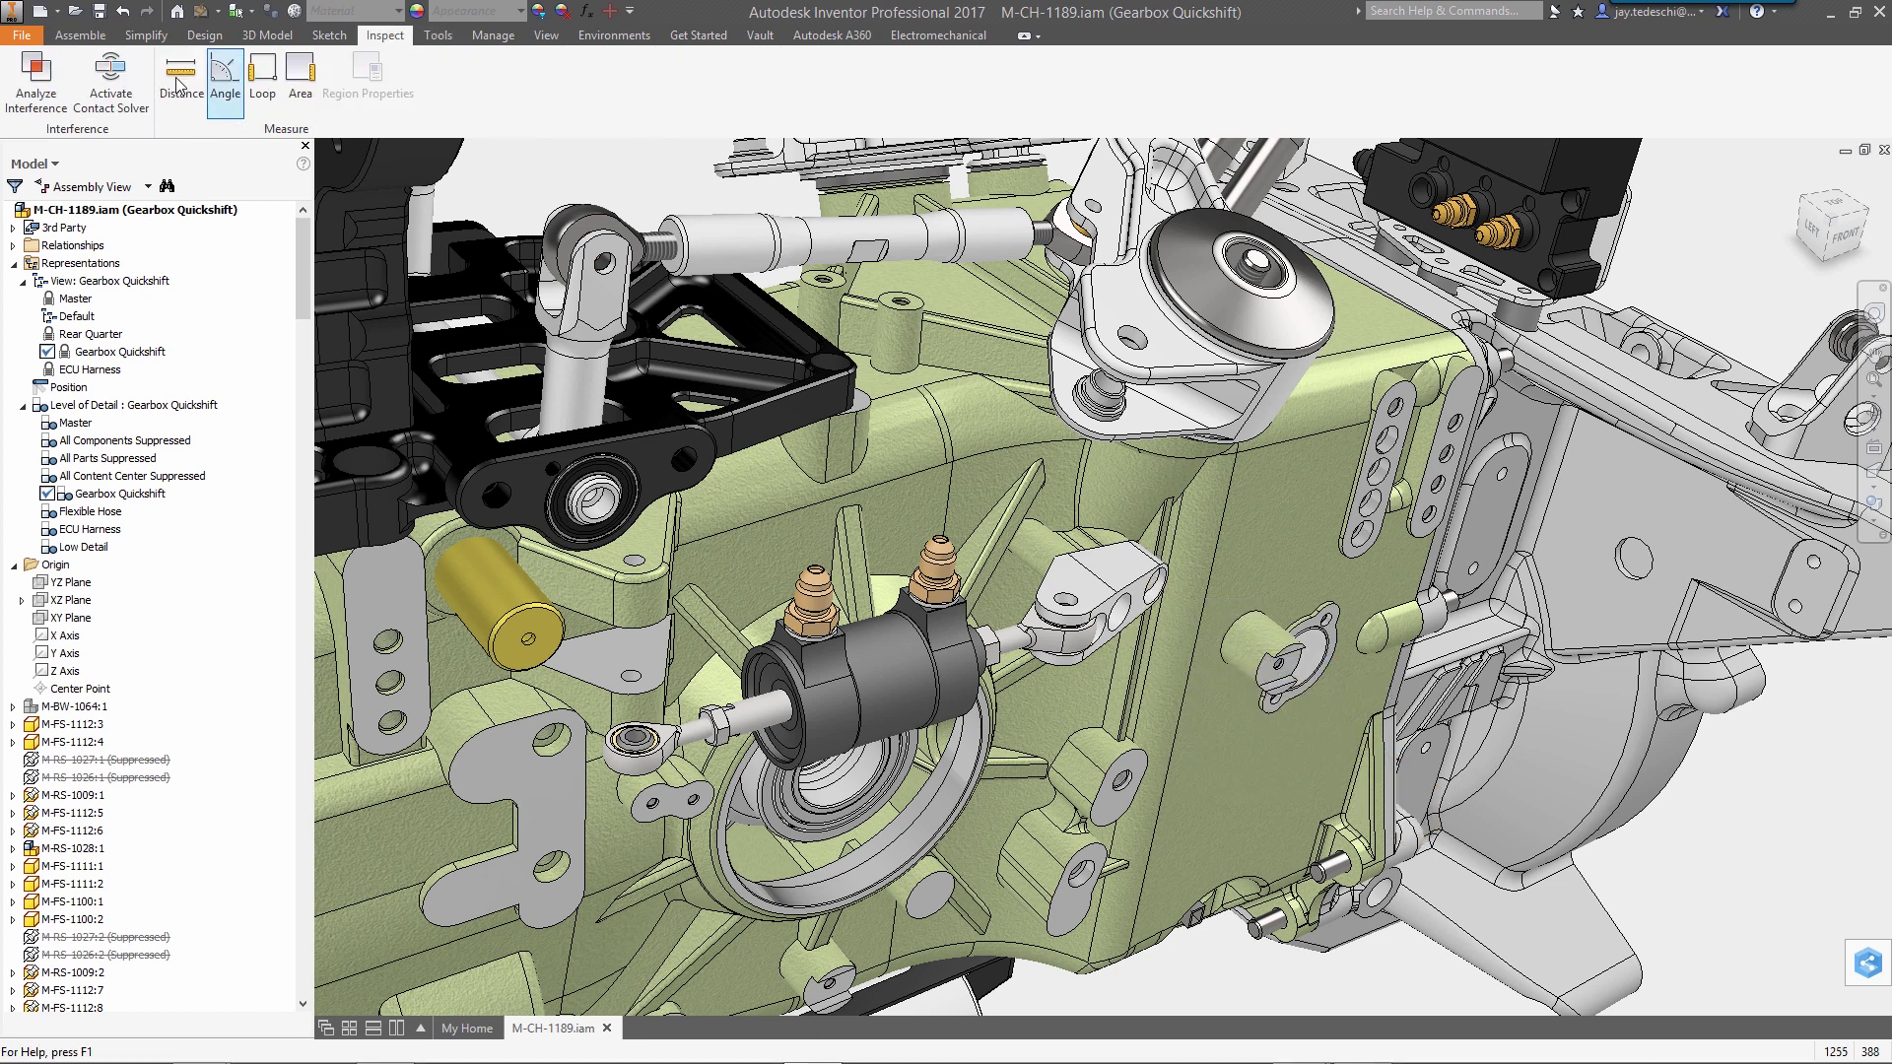
pyautogui.click(35, 77)
pyautogui.click(502, 582)
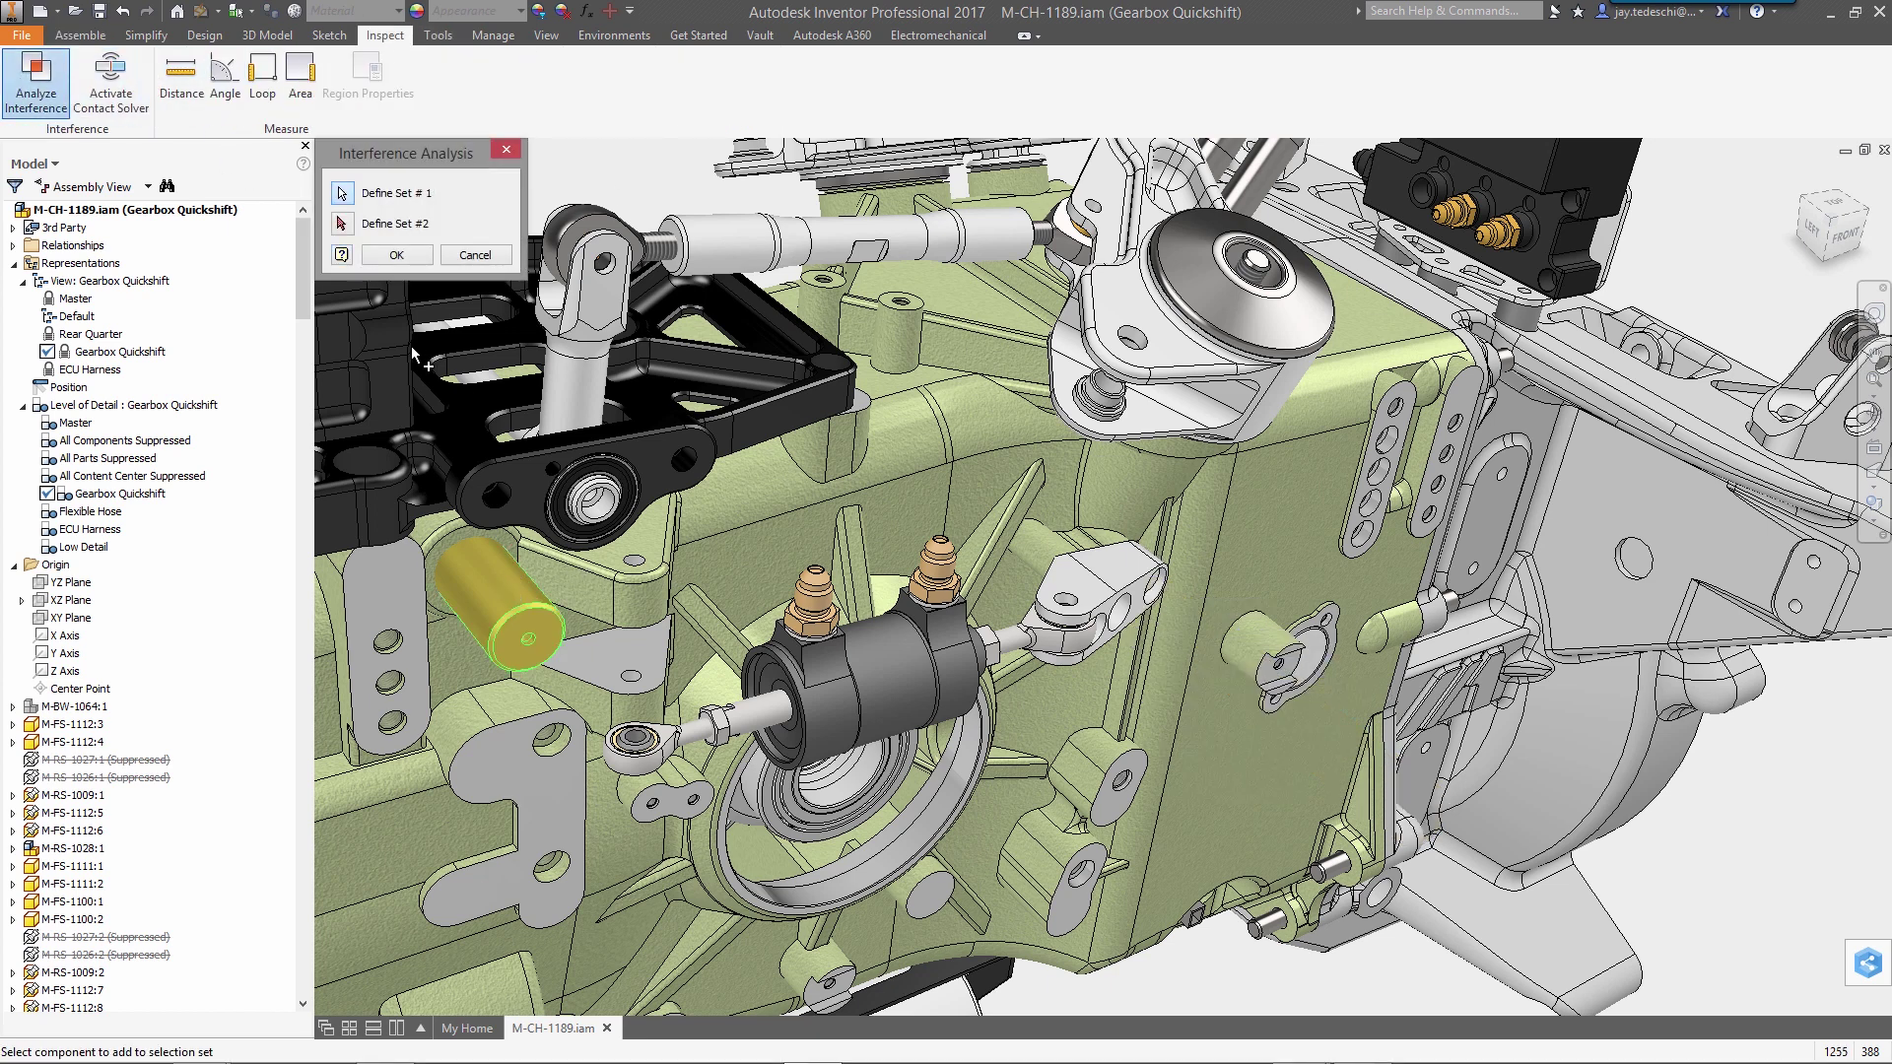
pyautogui.click(341, 223)
pyautogui.click(563, 571)
pyautogui.click(399, 253)
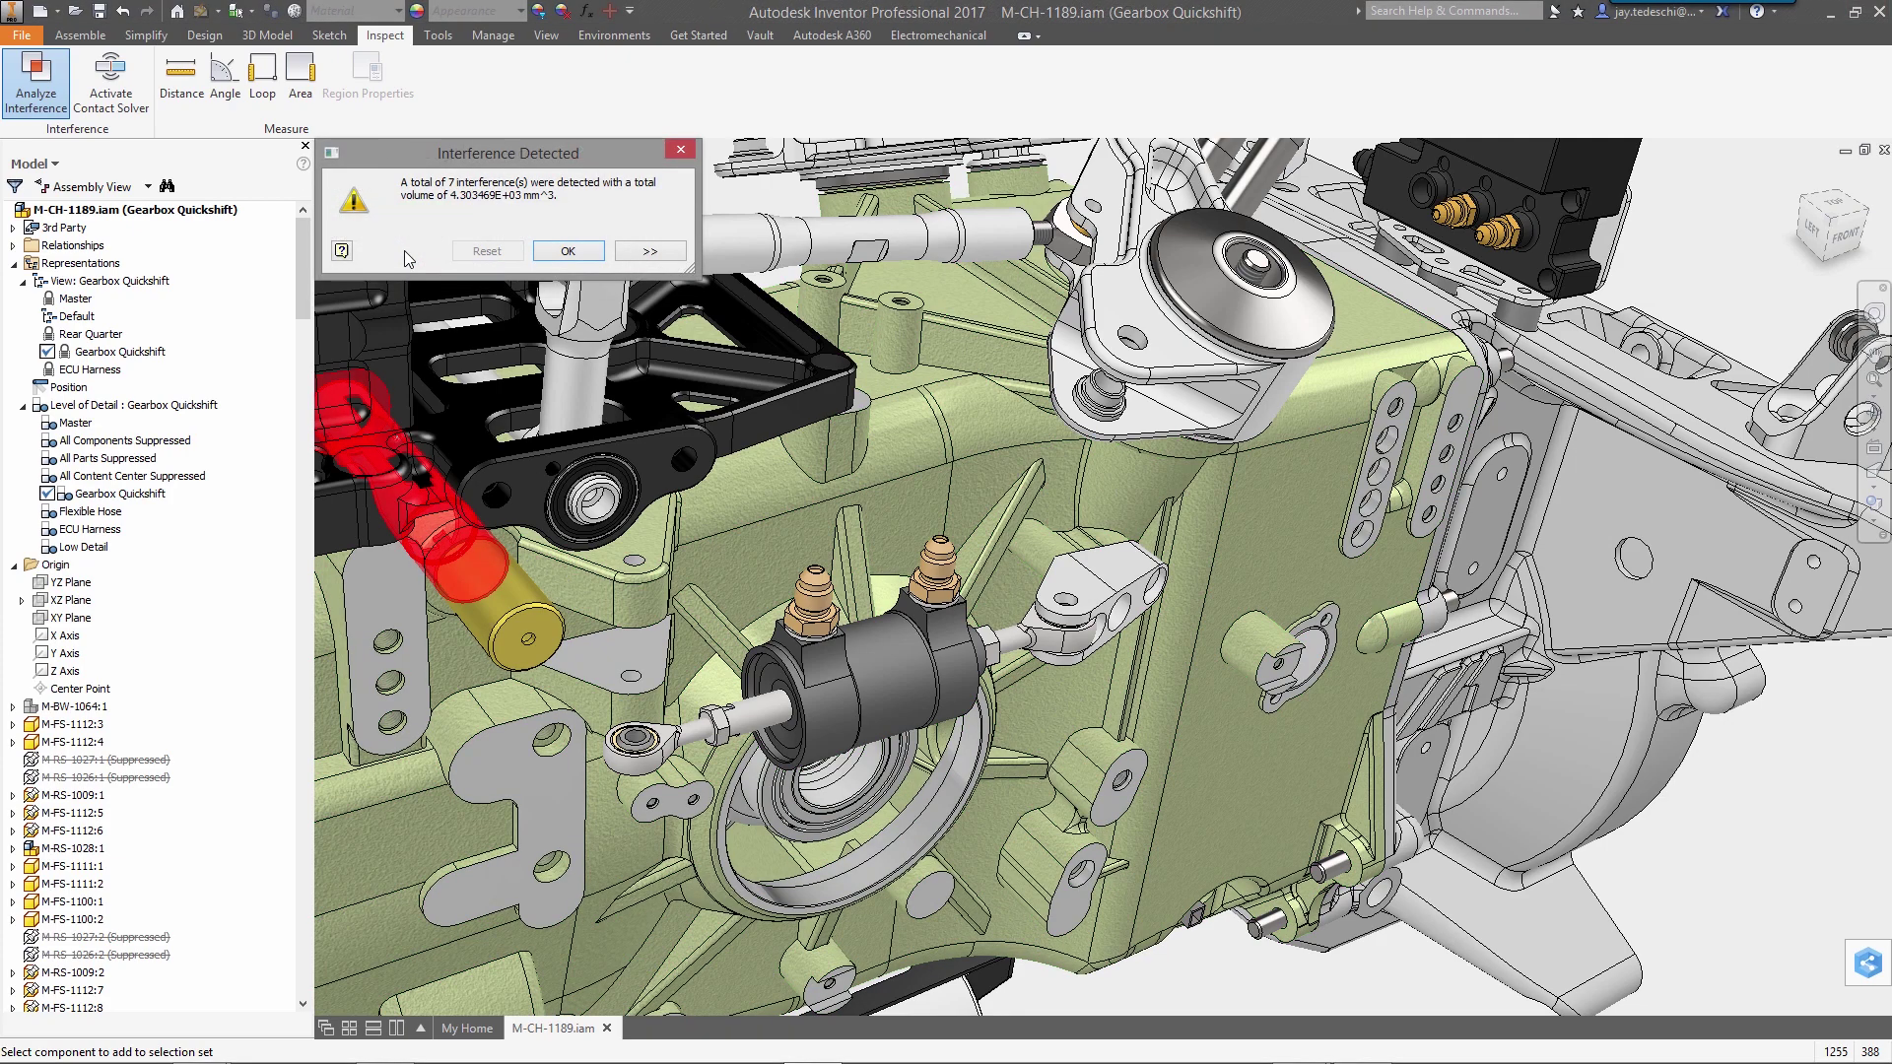
pyautogui.click(571, 254)
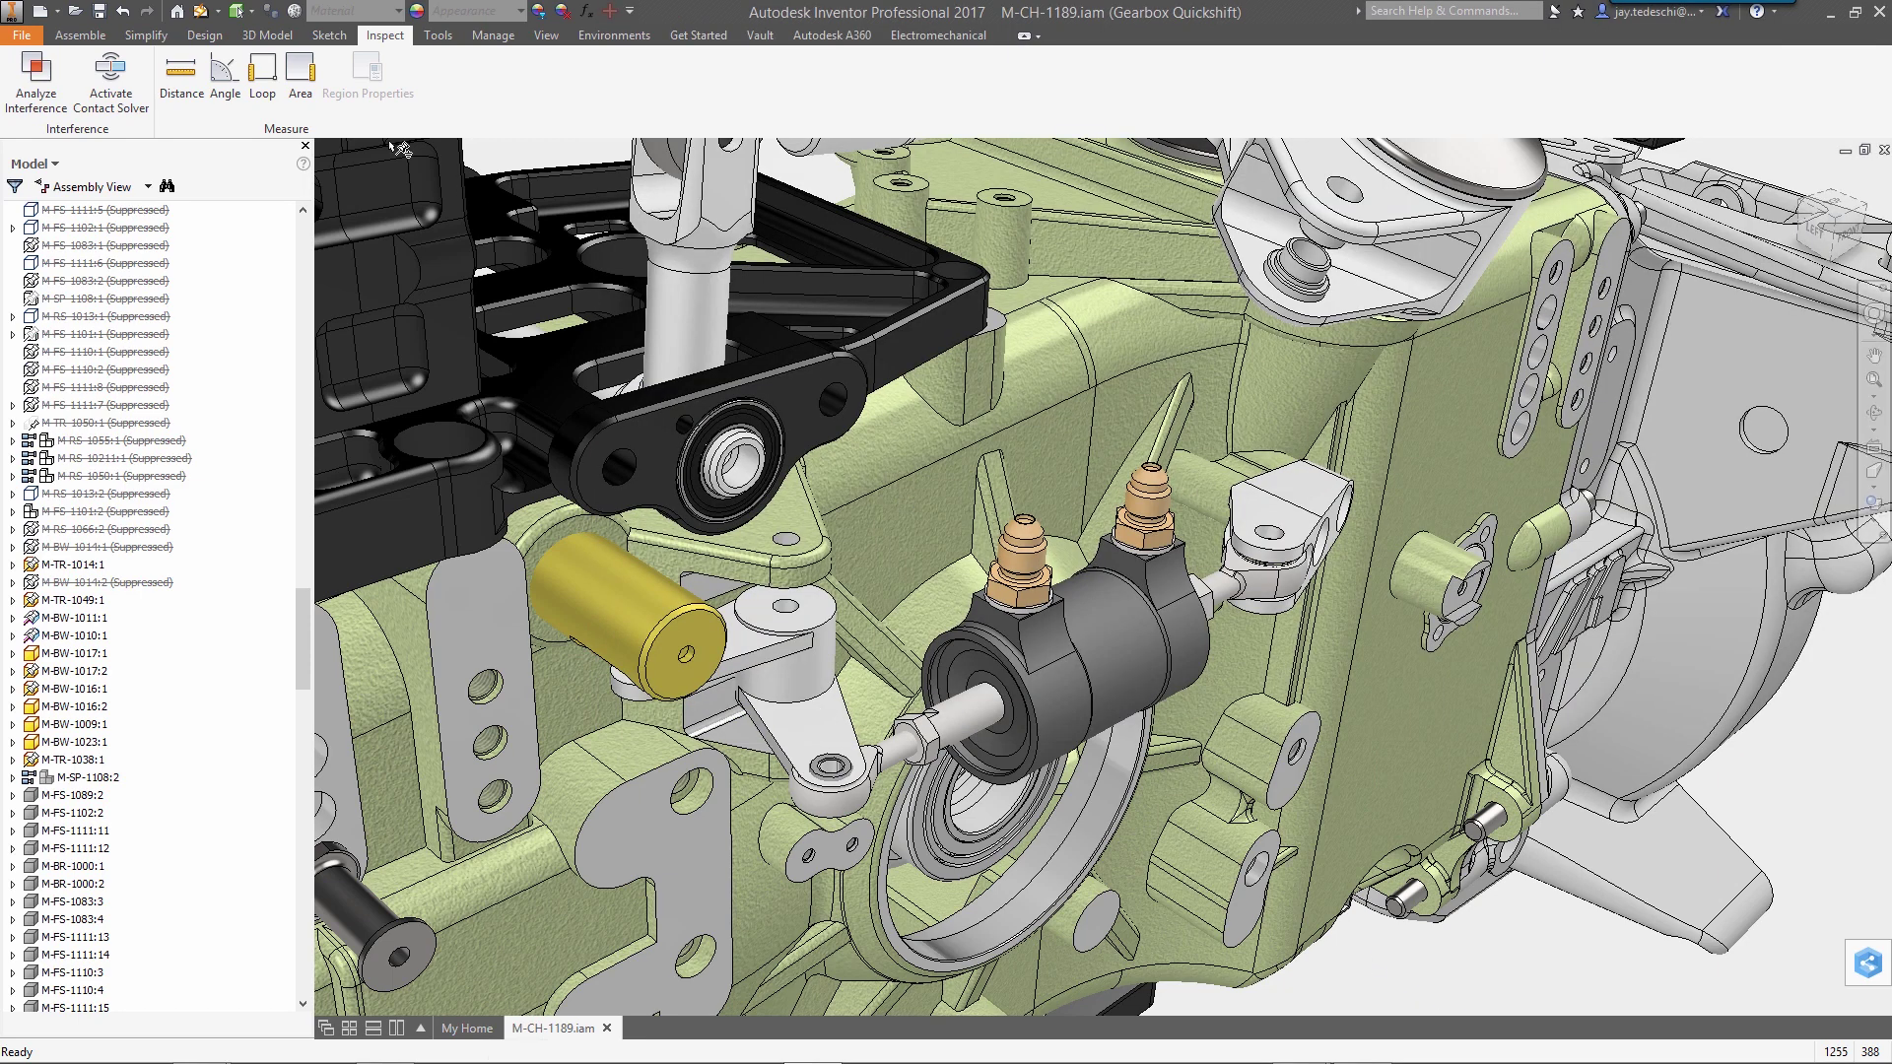
# Step: Edit M-TR-1049:1 in place and snap the boss's top face to its target face
pyautogui.doubleClick(75, 600)
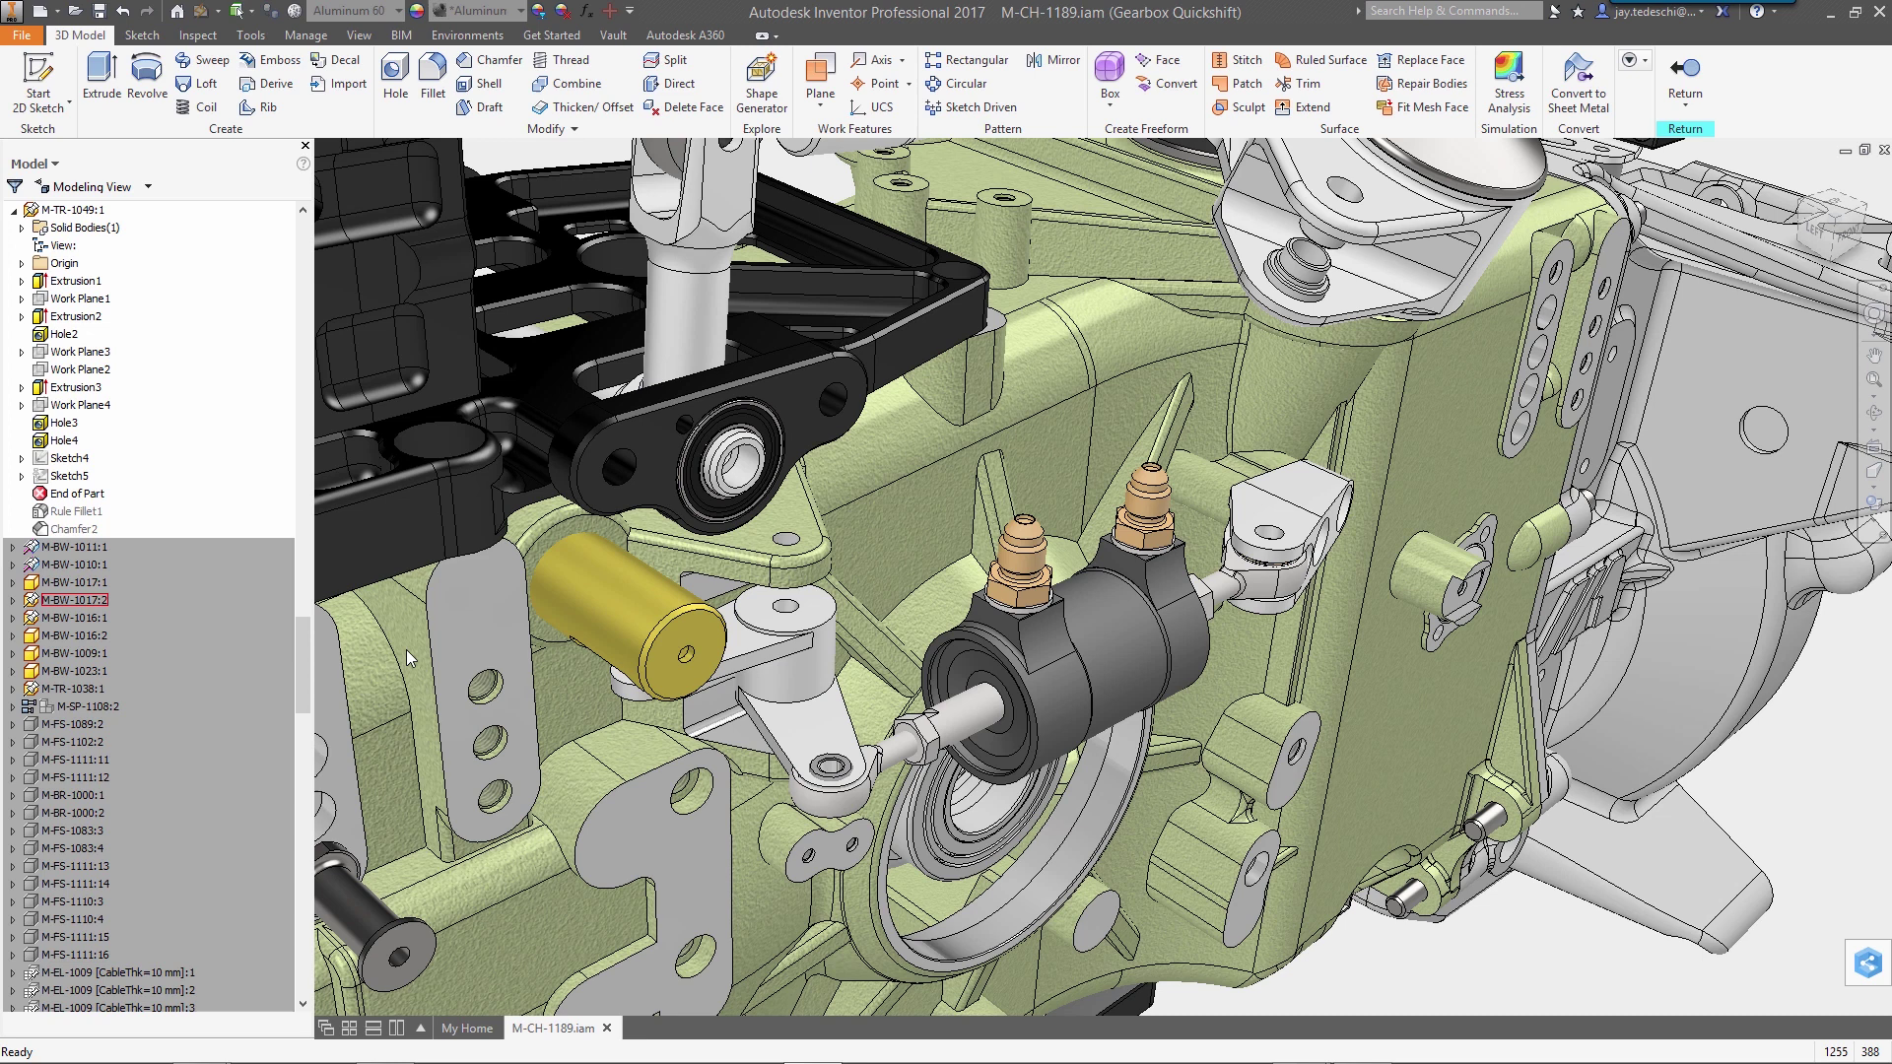
pyautogui.click(673, 85)
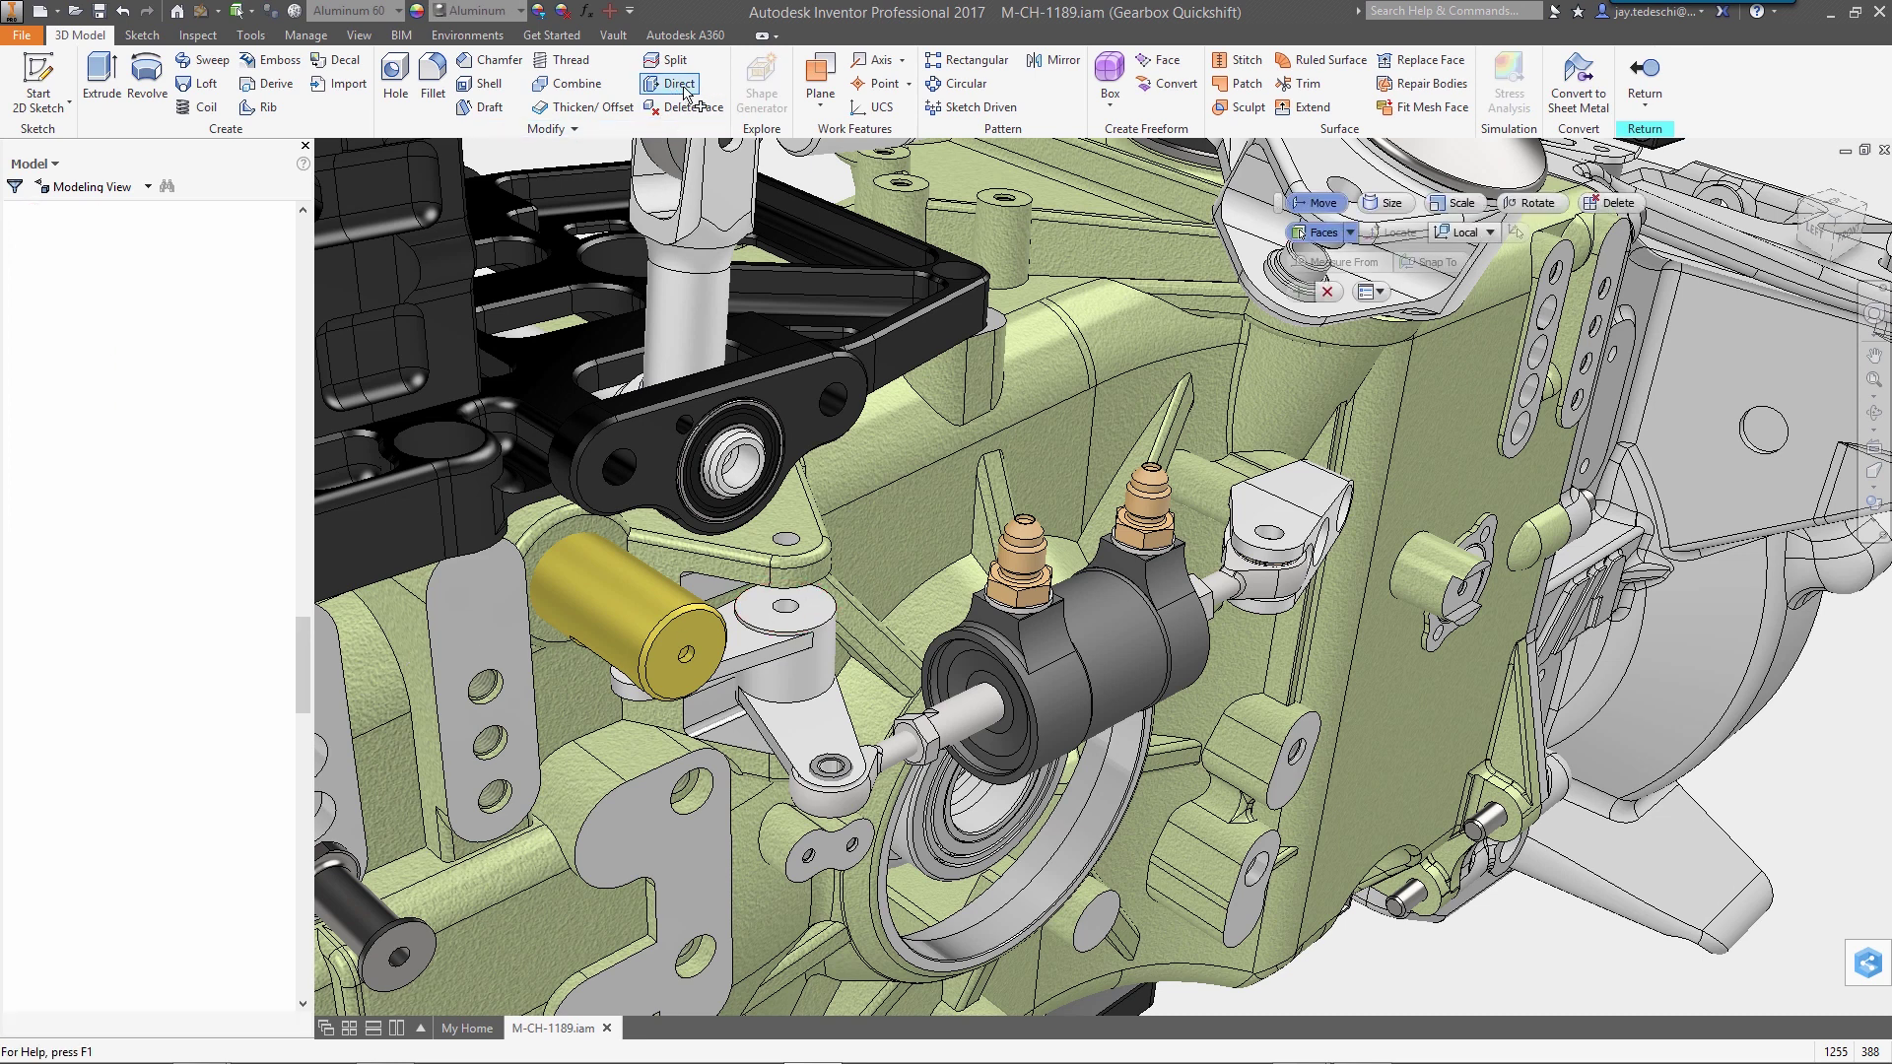
pyautogui.click(821, 606)
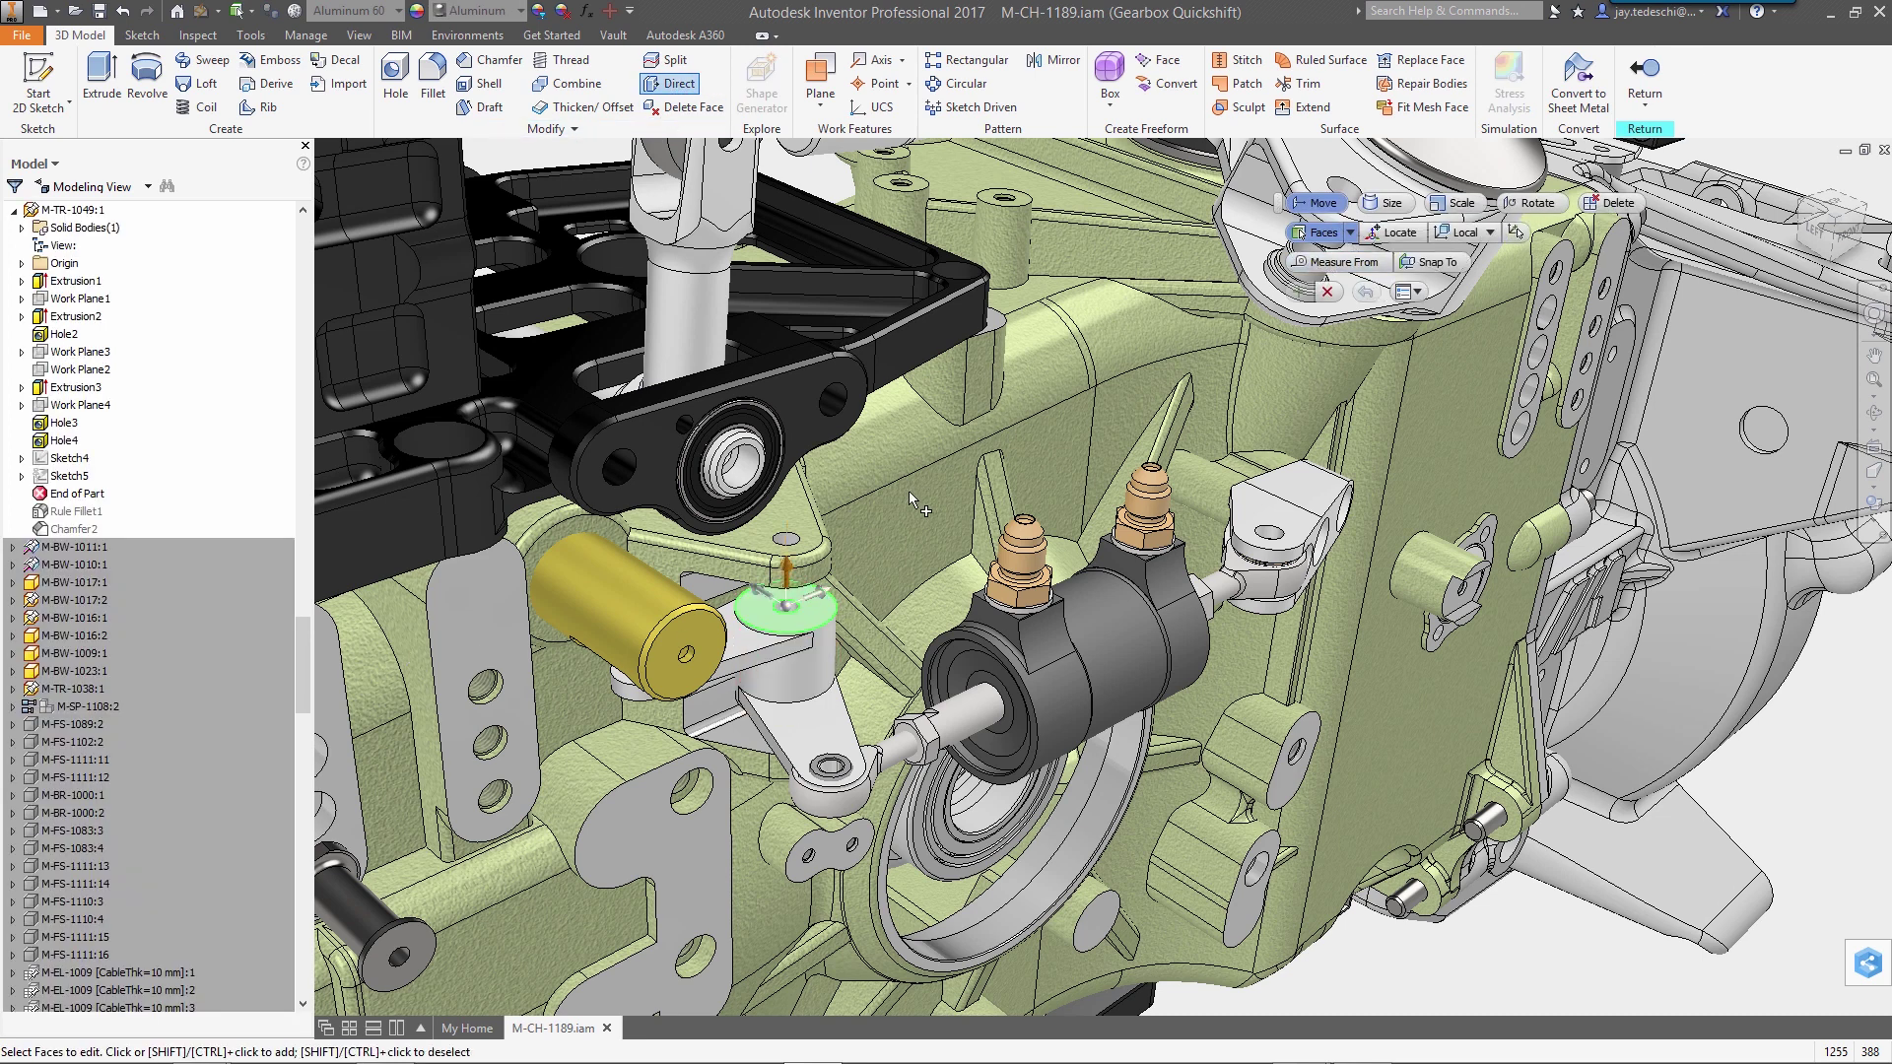
pyautogui.click(800, 591)
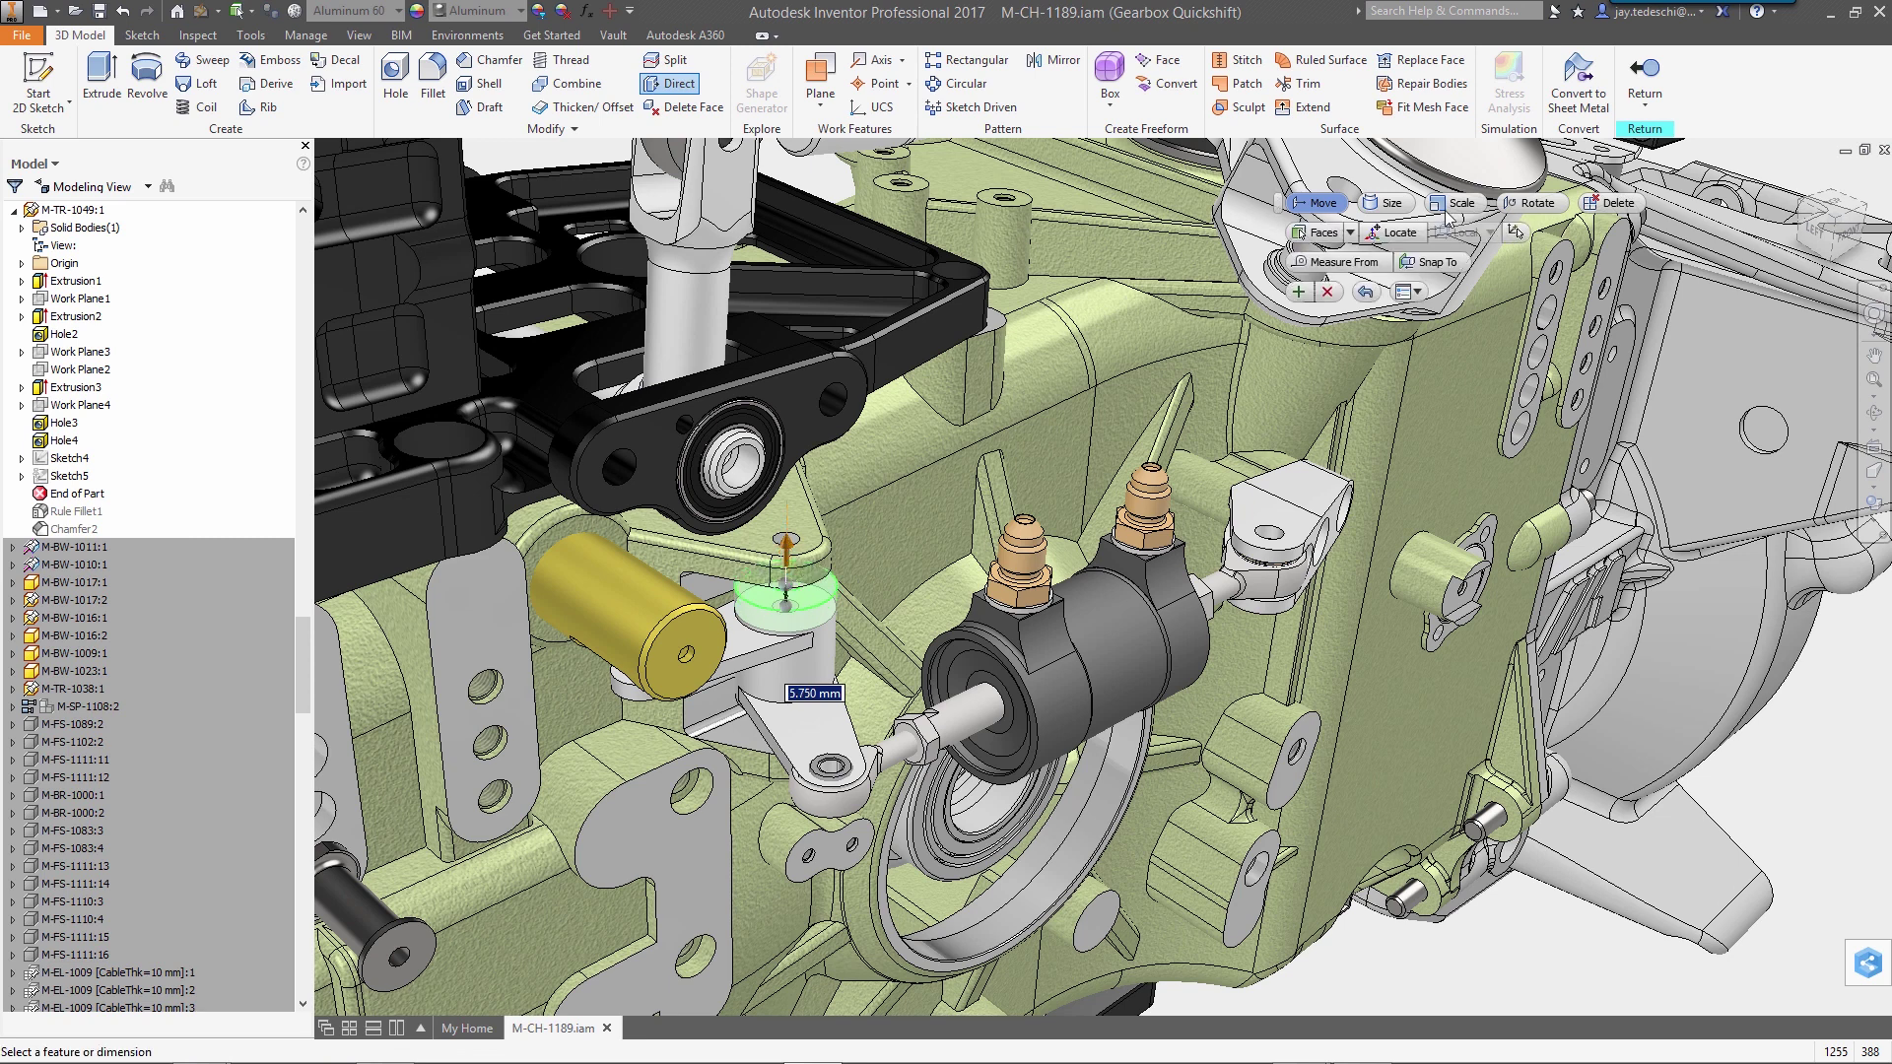
pyautogui.click(1434, 267)
pyautogui.click(765, 588)
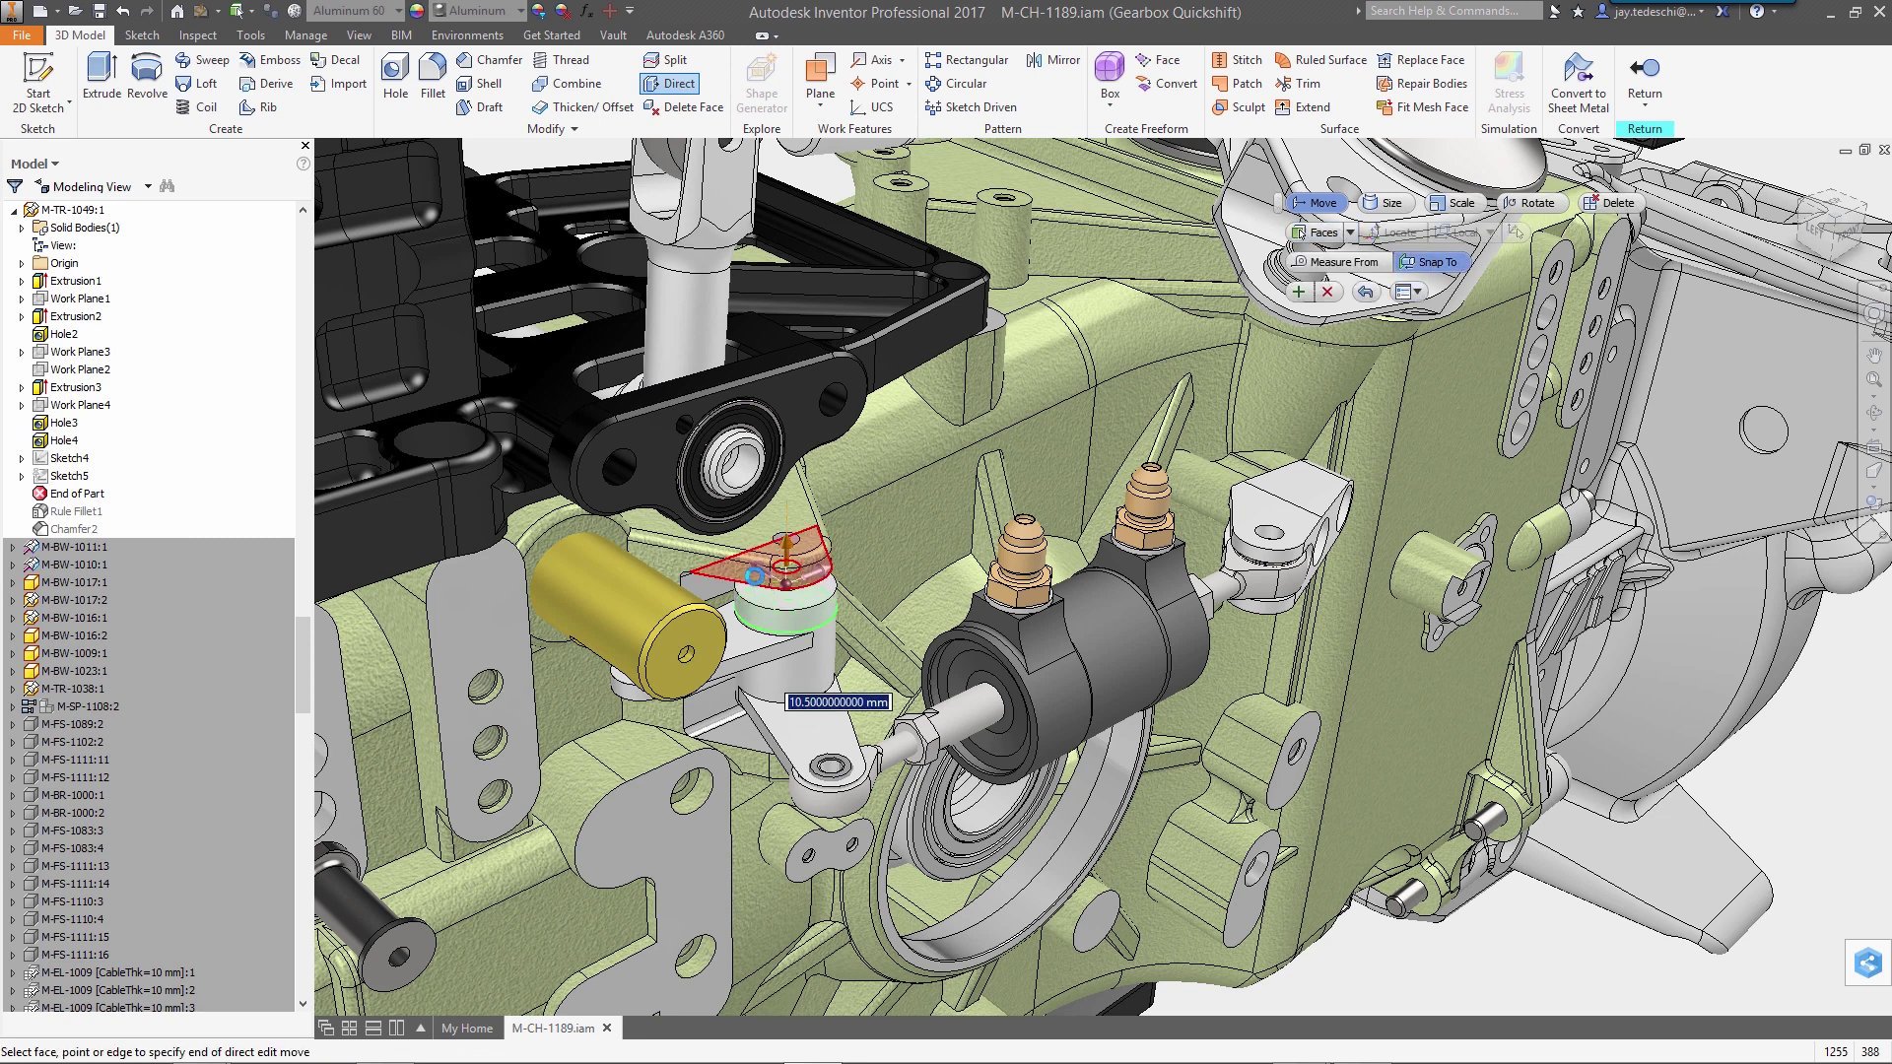
pyautogui.click(1300, 294)
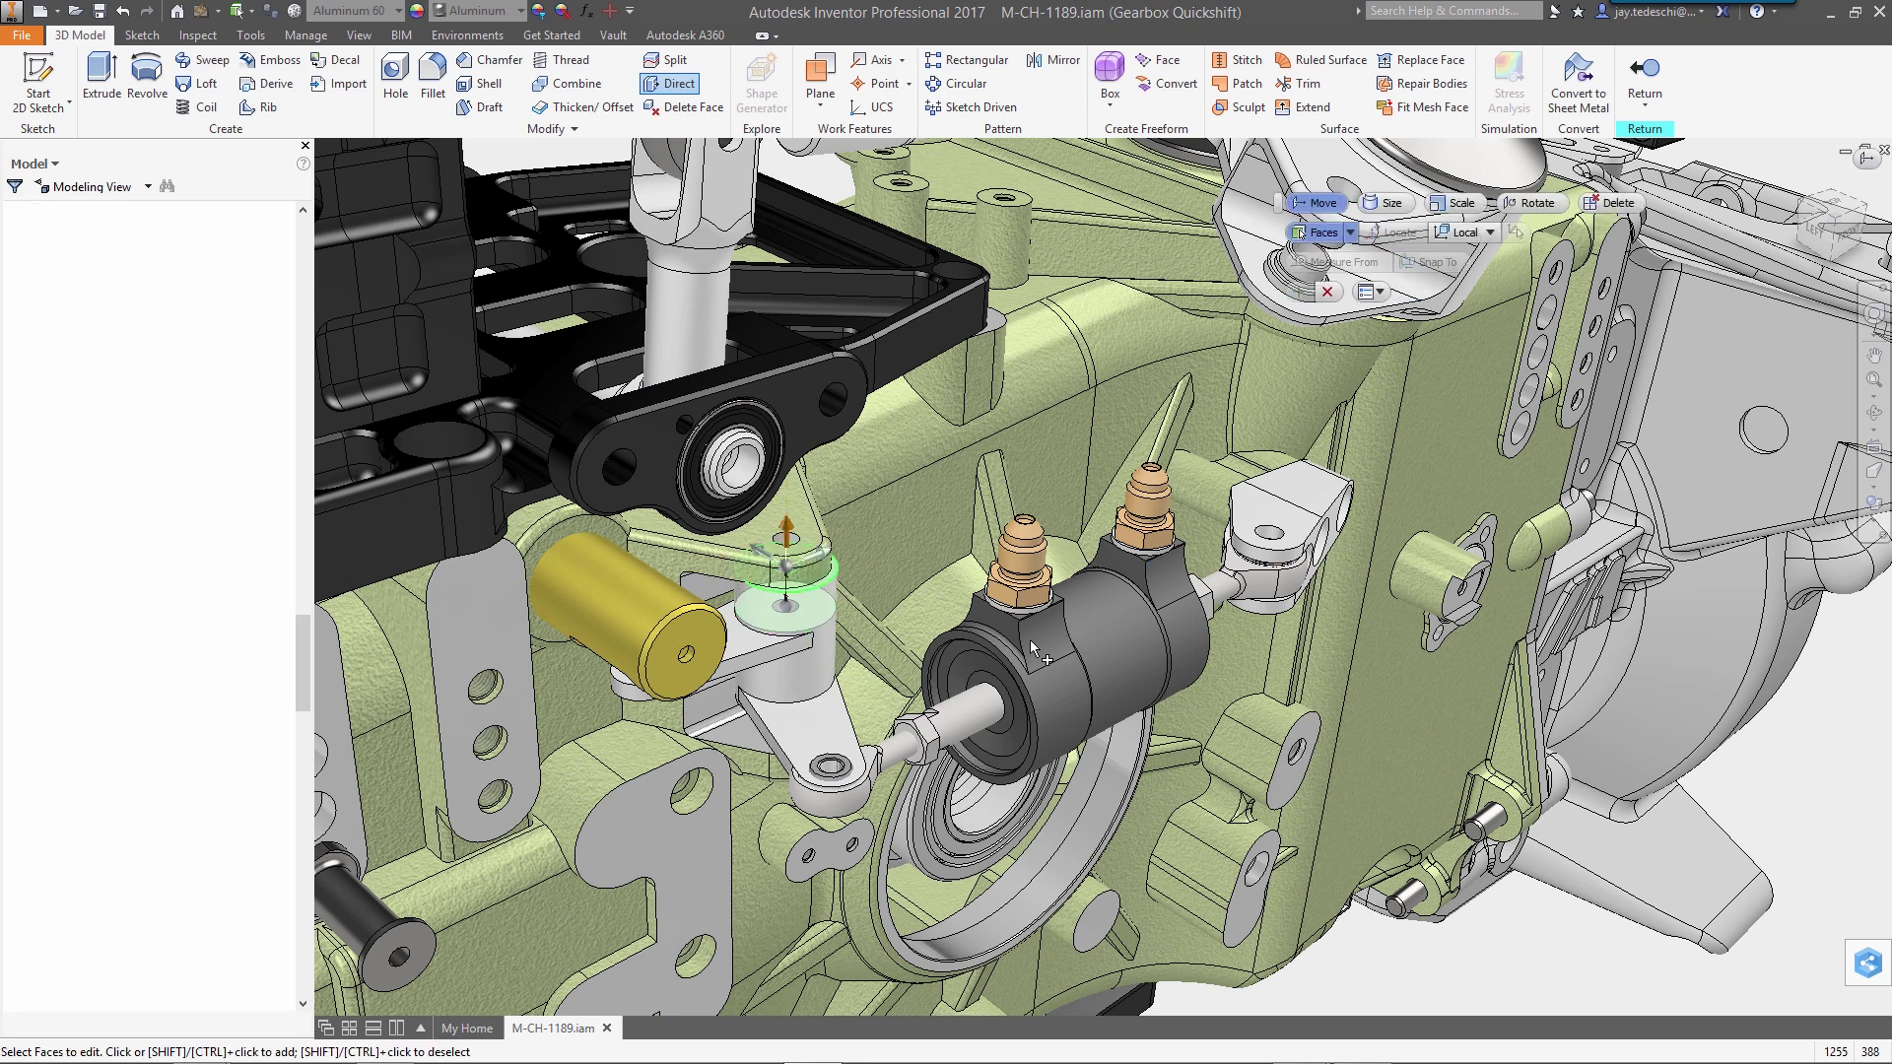
# Step: Move the lower arm face by 10.5 mm
pyautogui.click(786, 725)
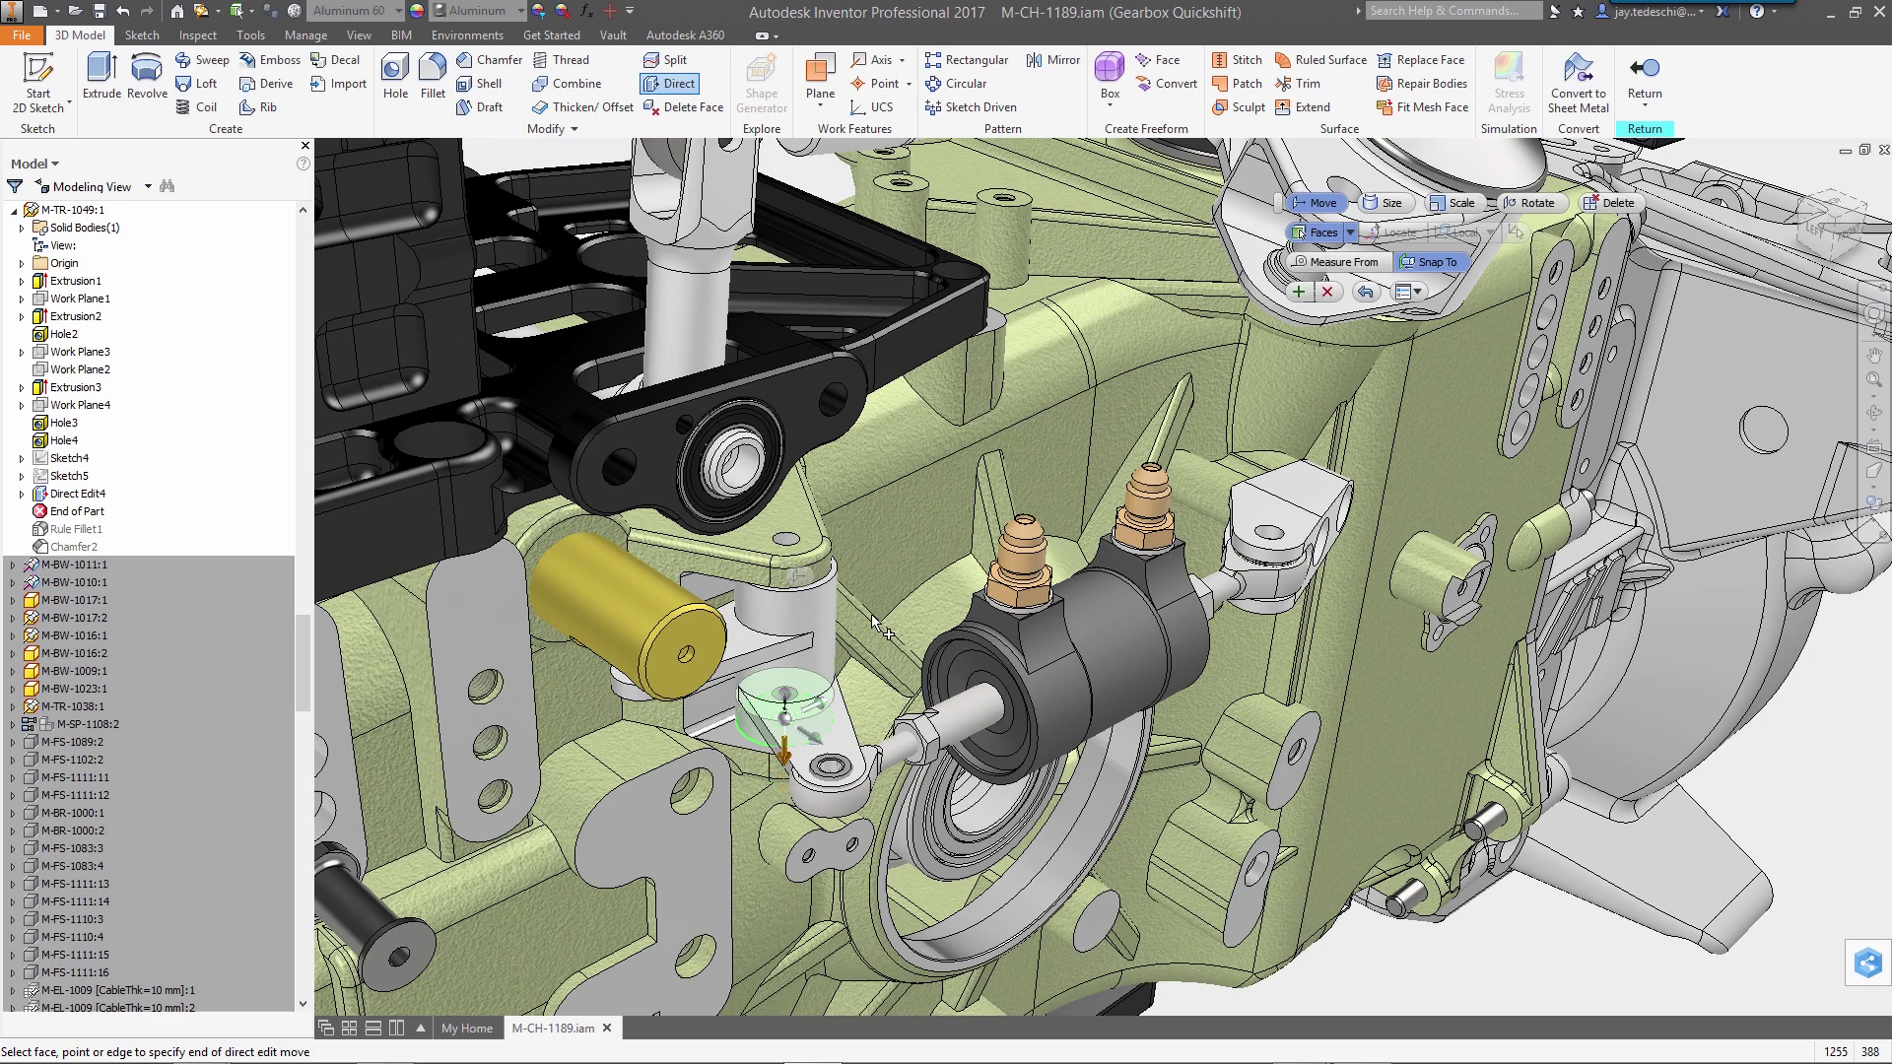
pyautogui.click(835, 682)
pyautogui.click(1300, 291)
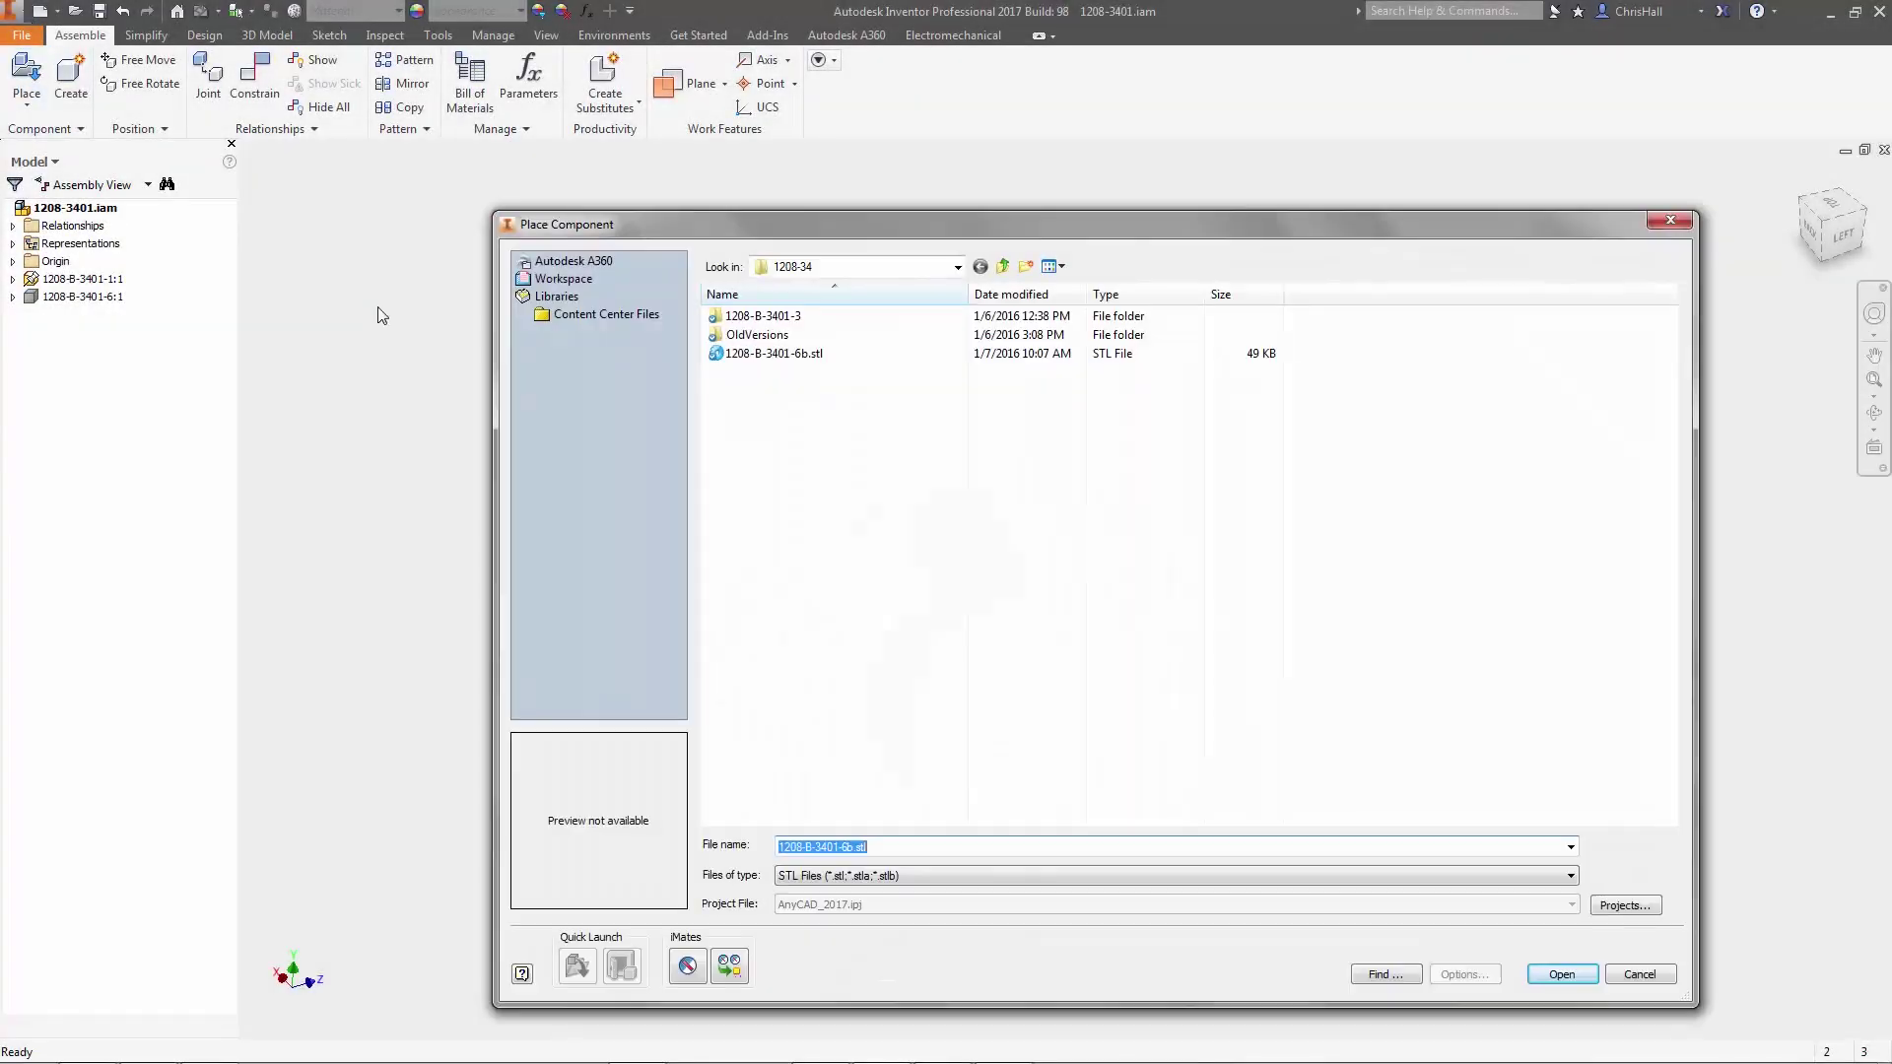
# Step: Place the STL bracket 1208-B-3401-6b.stl beside the housing
pyautogui.click(798, 359)
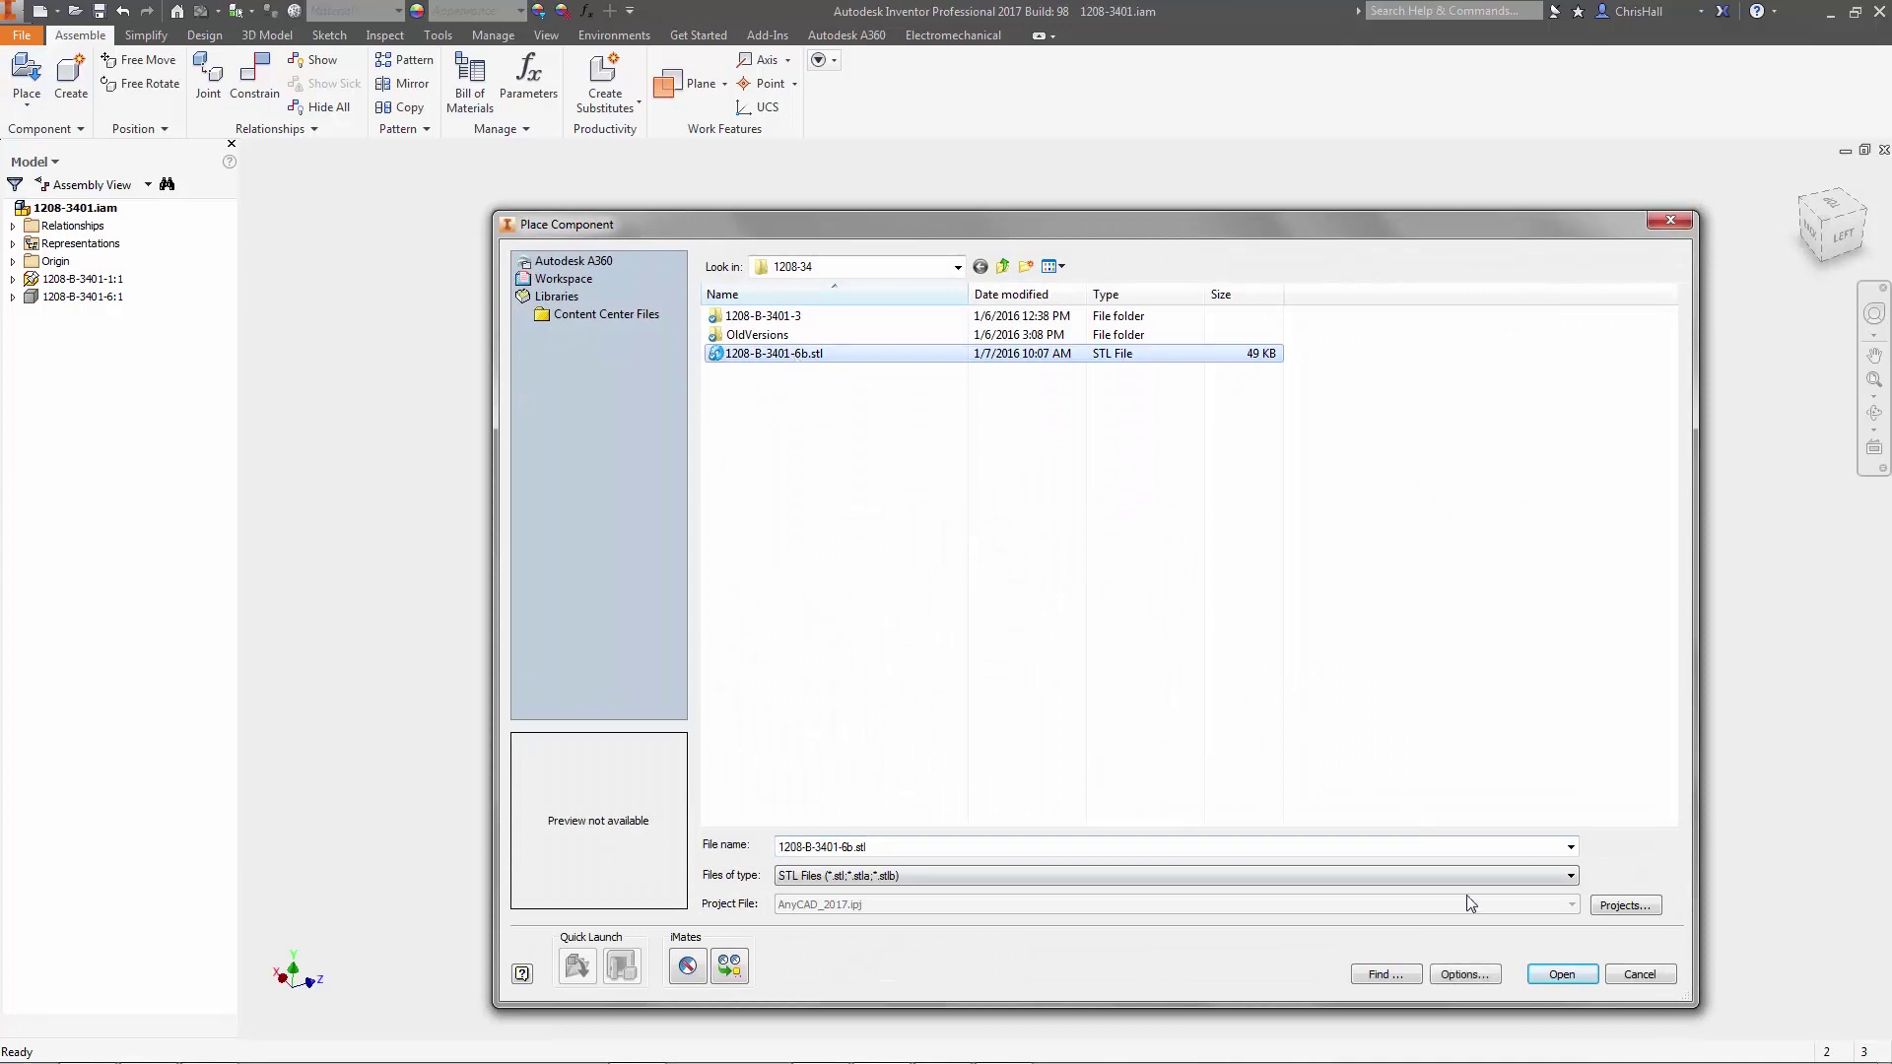
pyautogui.click(1566, 985)
pyautogui.click(1288, 646)
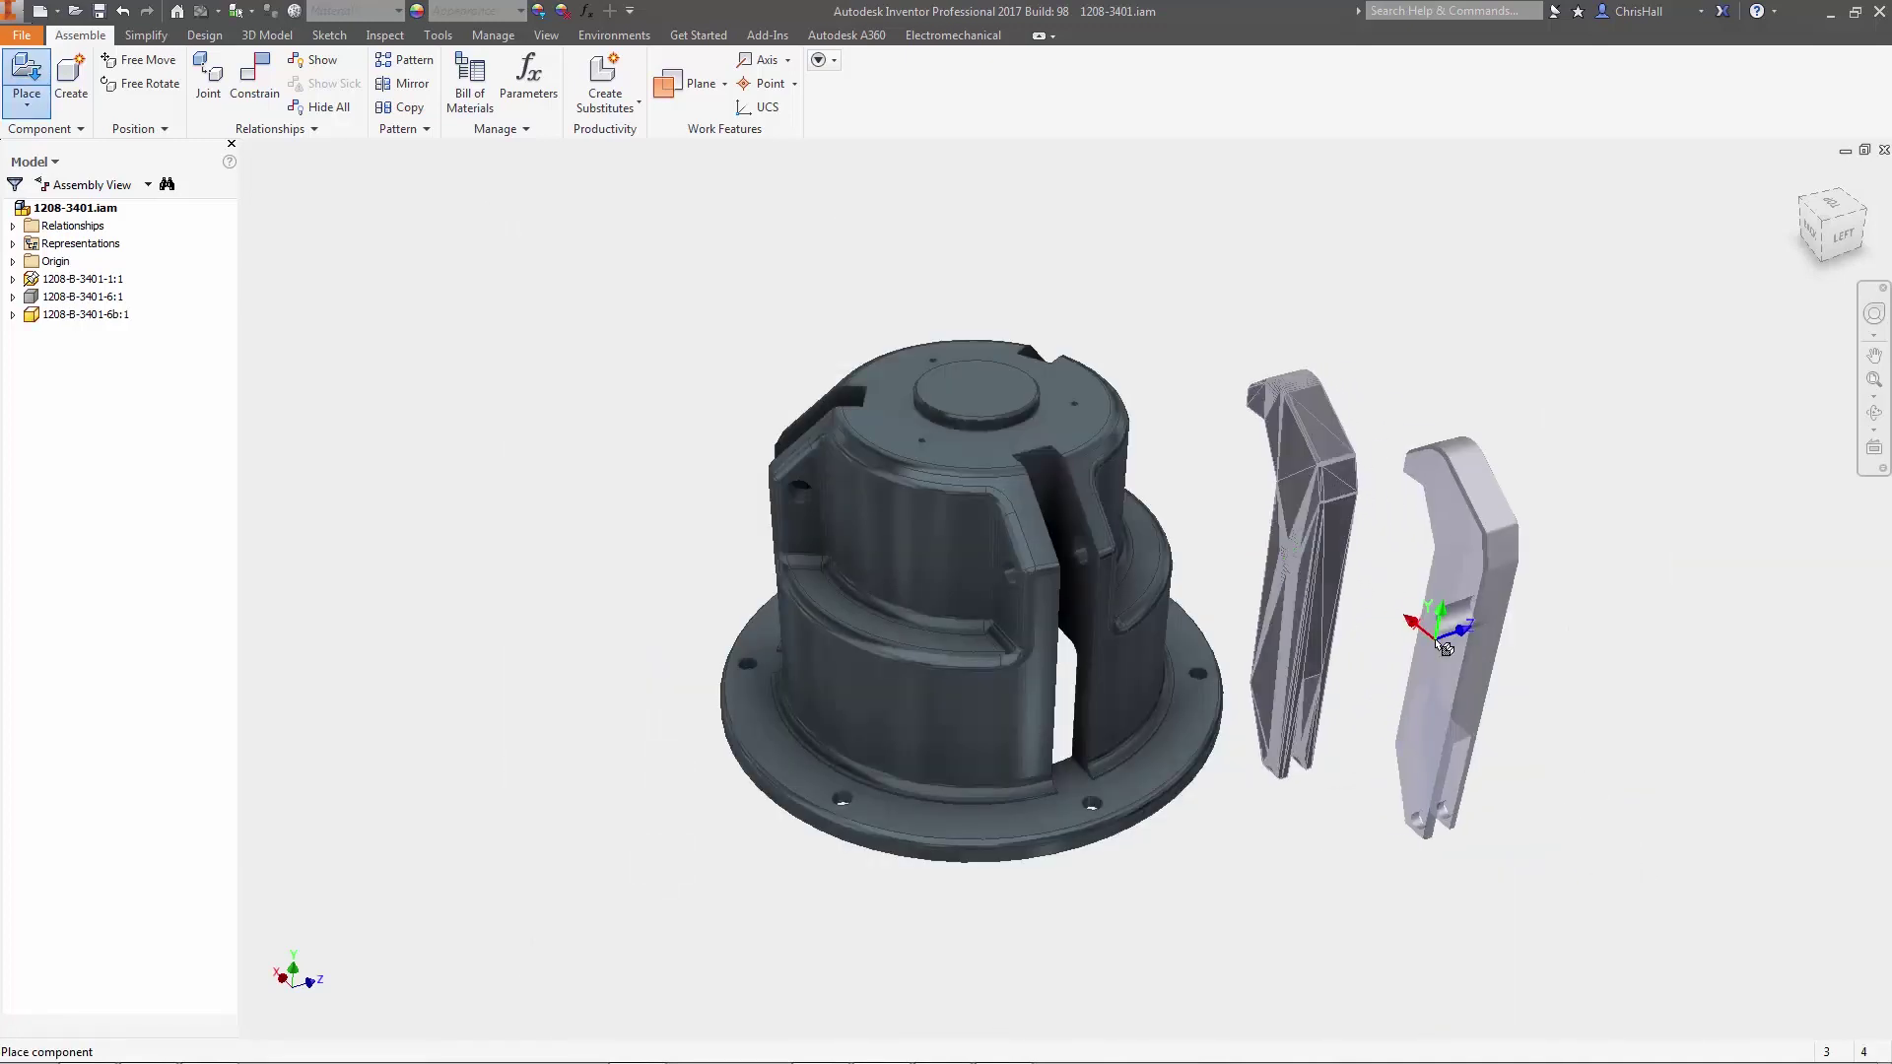
pyautogui.press('Escape')
pyautogui.scroll(3, 1408, 669)
pyautogui.scroll(3, 1416, 655)
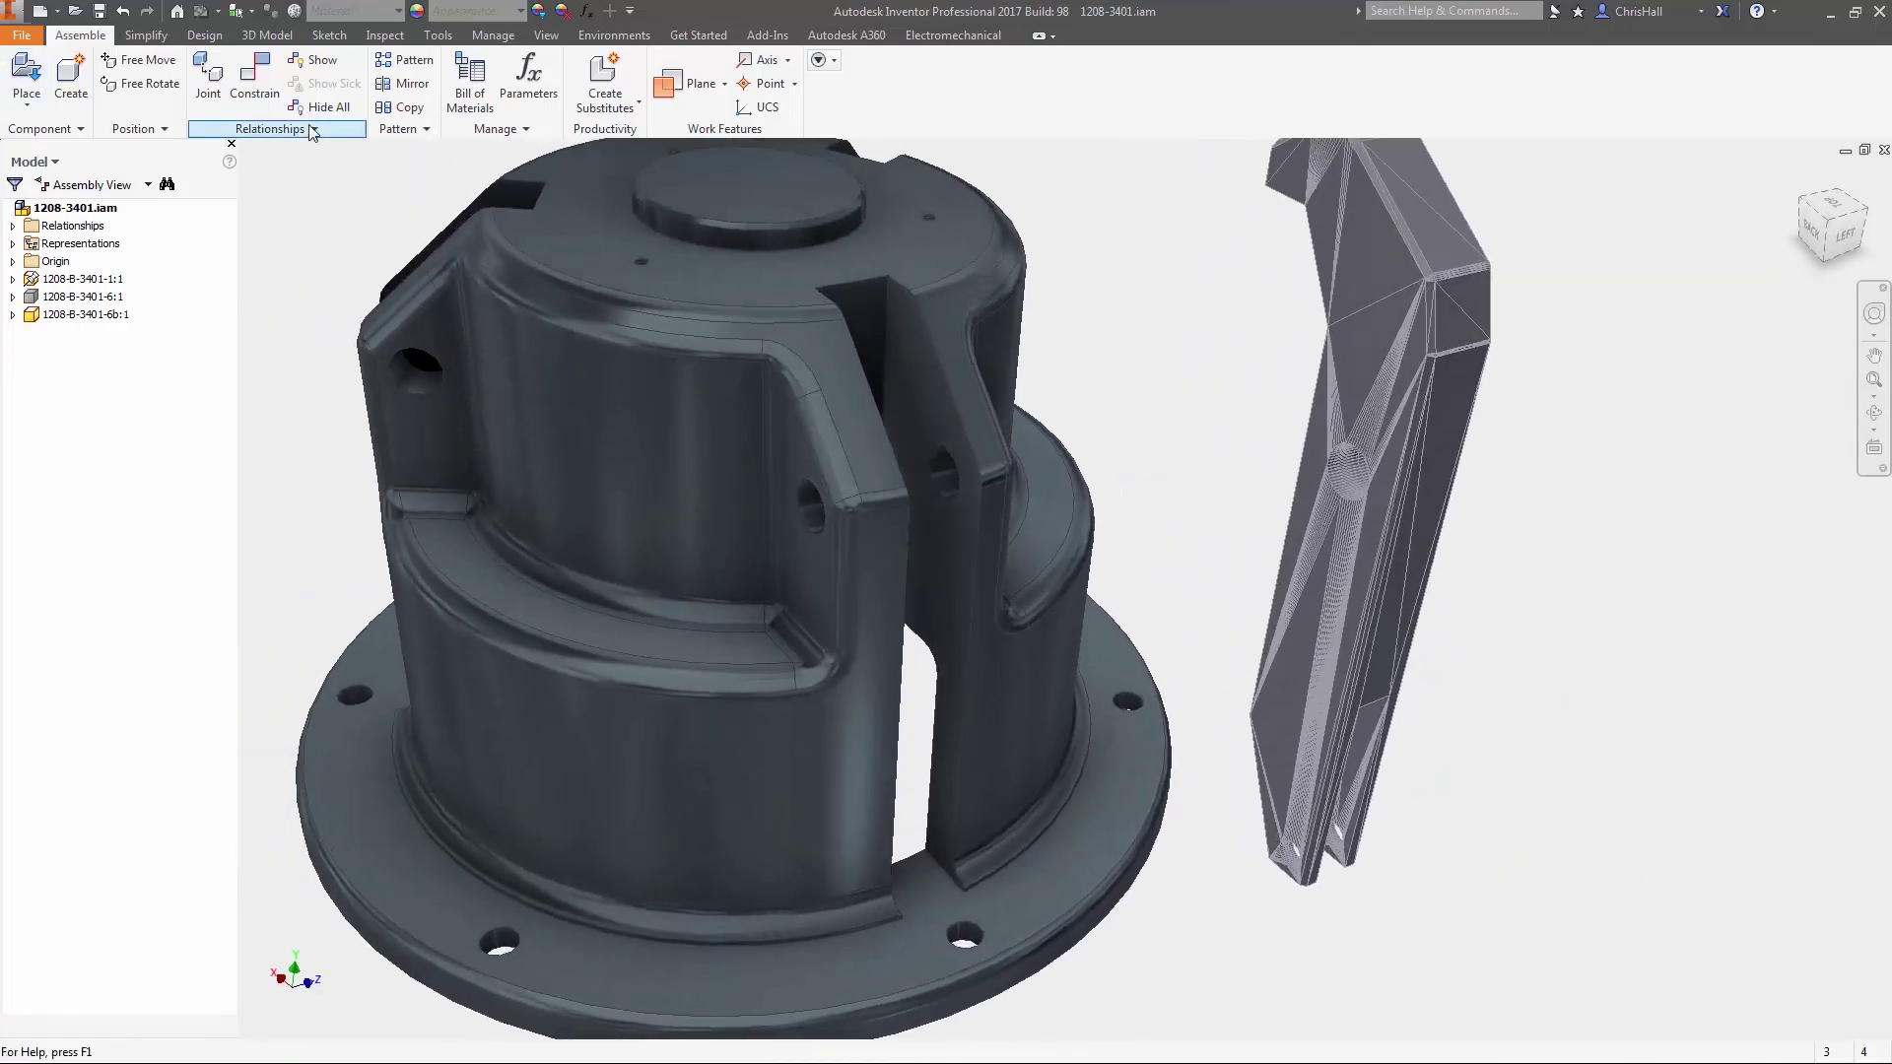
# Step: Constrain the bracket's faces and hole axis into the housing's slot
pyautogui.press('c')
pyautogui.click(1355, 479)
pyautogui.click(948, 481)
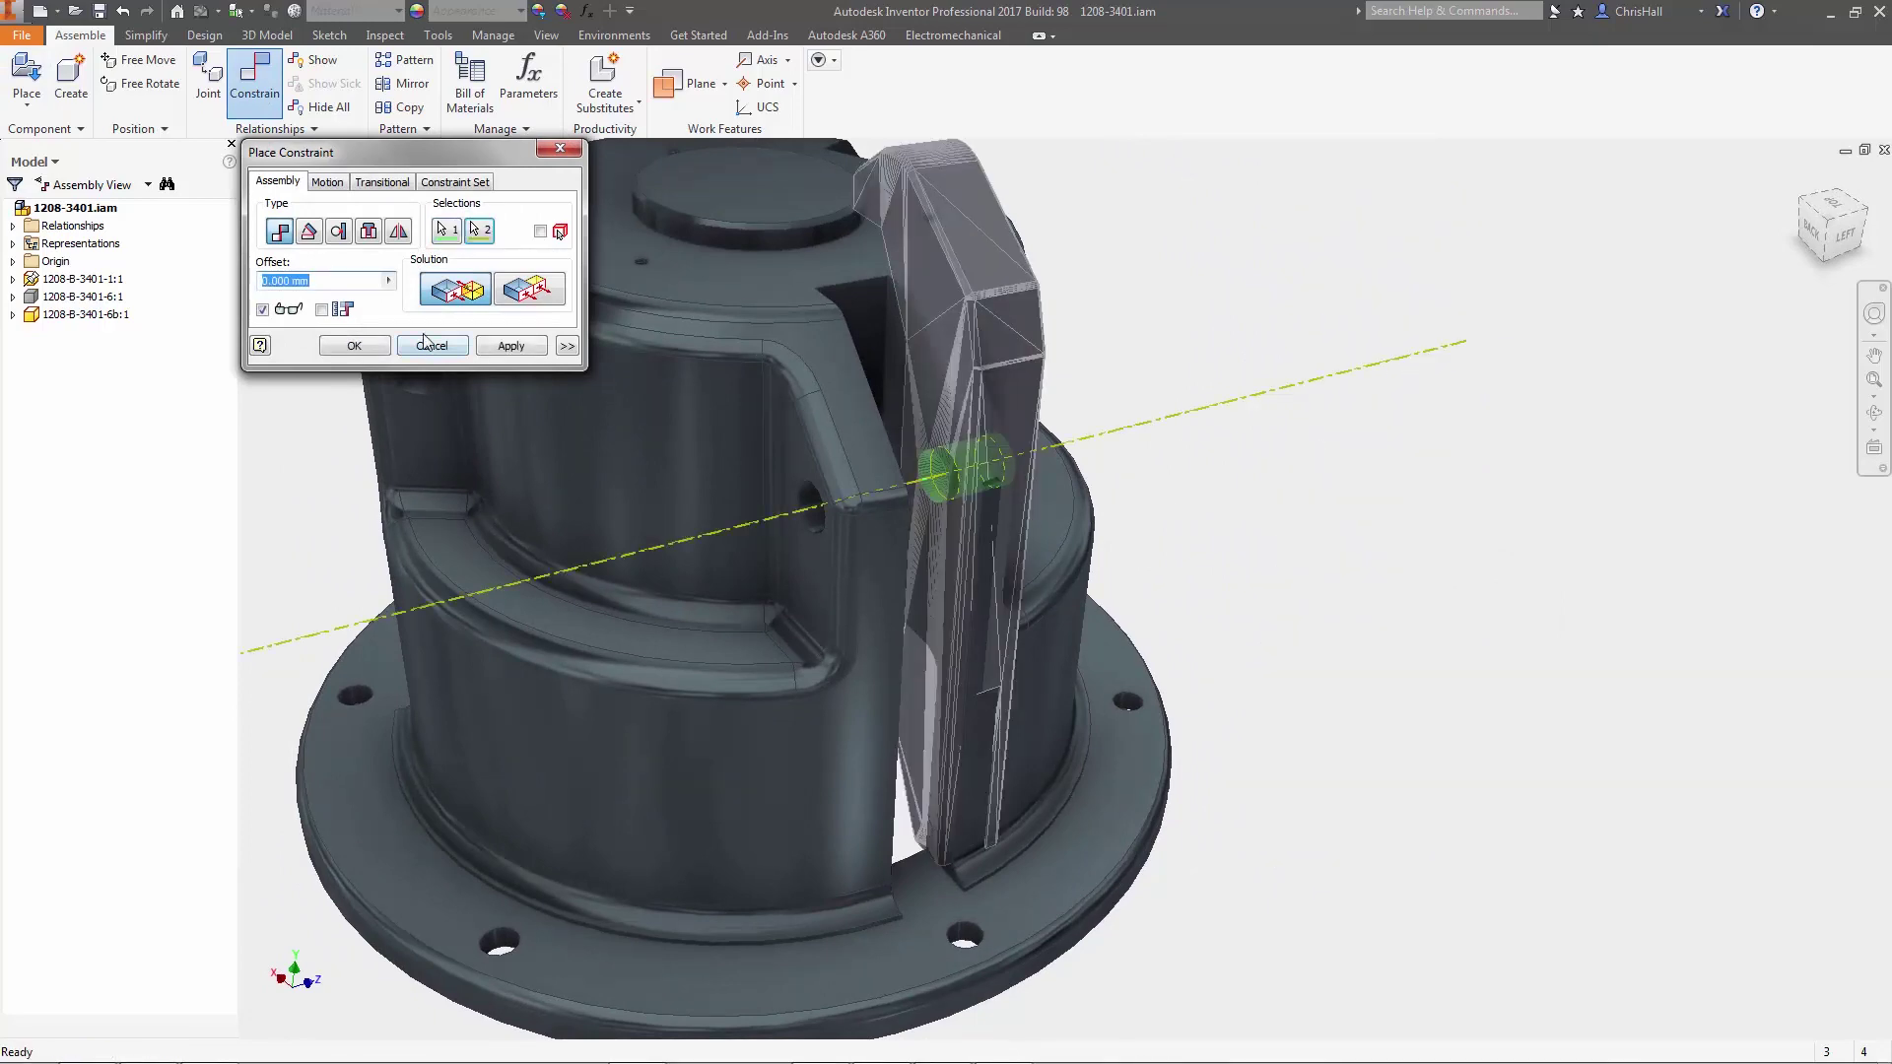
pyautogui.click(923, 342)
pyautogui.keyDown('shift'); pyautogui.moveTo(924, 341); pyautogui.dragTo(655, 528, button='middle'); pyautogui.keyUp('shift')
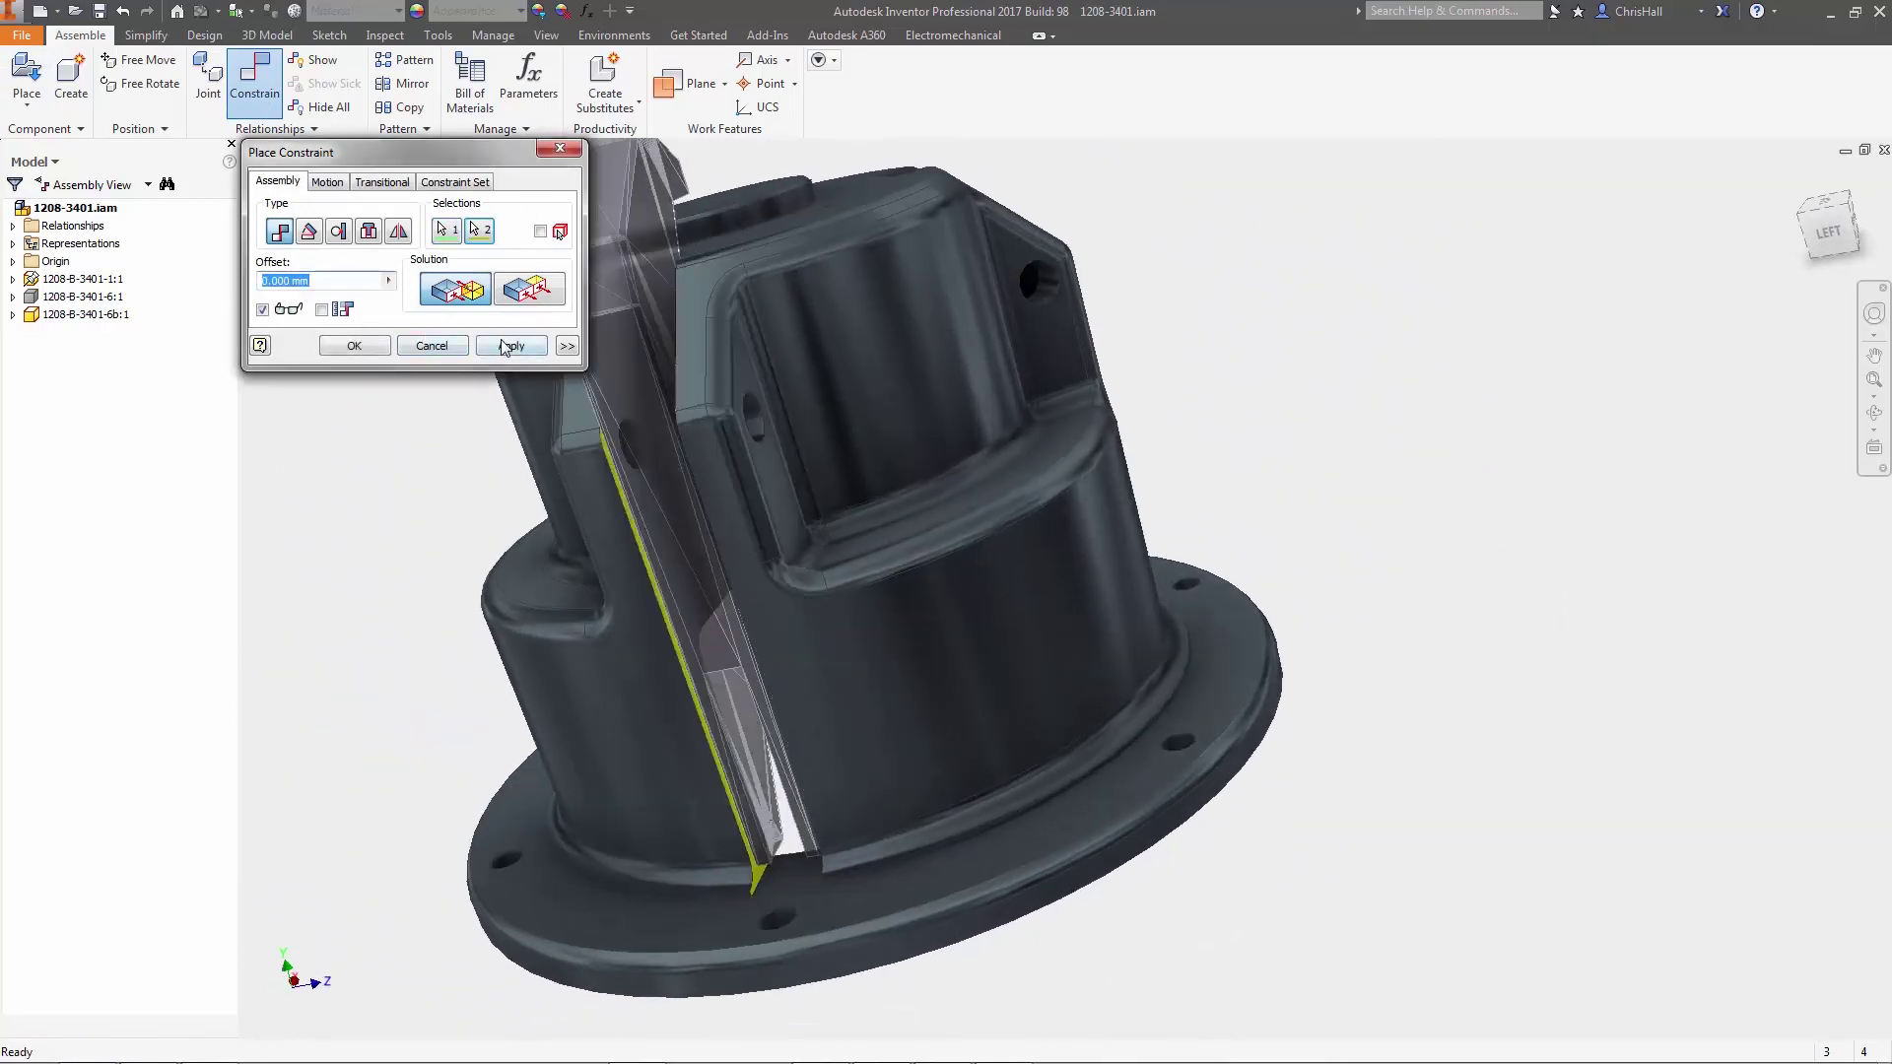
pyautogui.click(567, 153)
pyautogui.keyDown('shift'); pyautogui.moveTo(566, 160); pyautogui.dragTo(288, 231, button='middle'); pyautogui.keyUp('shift')
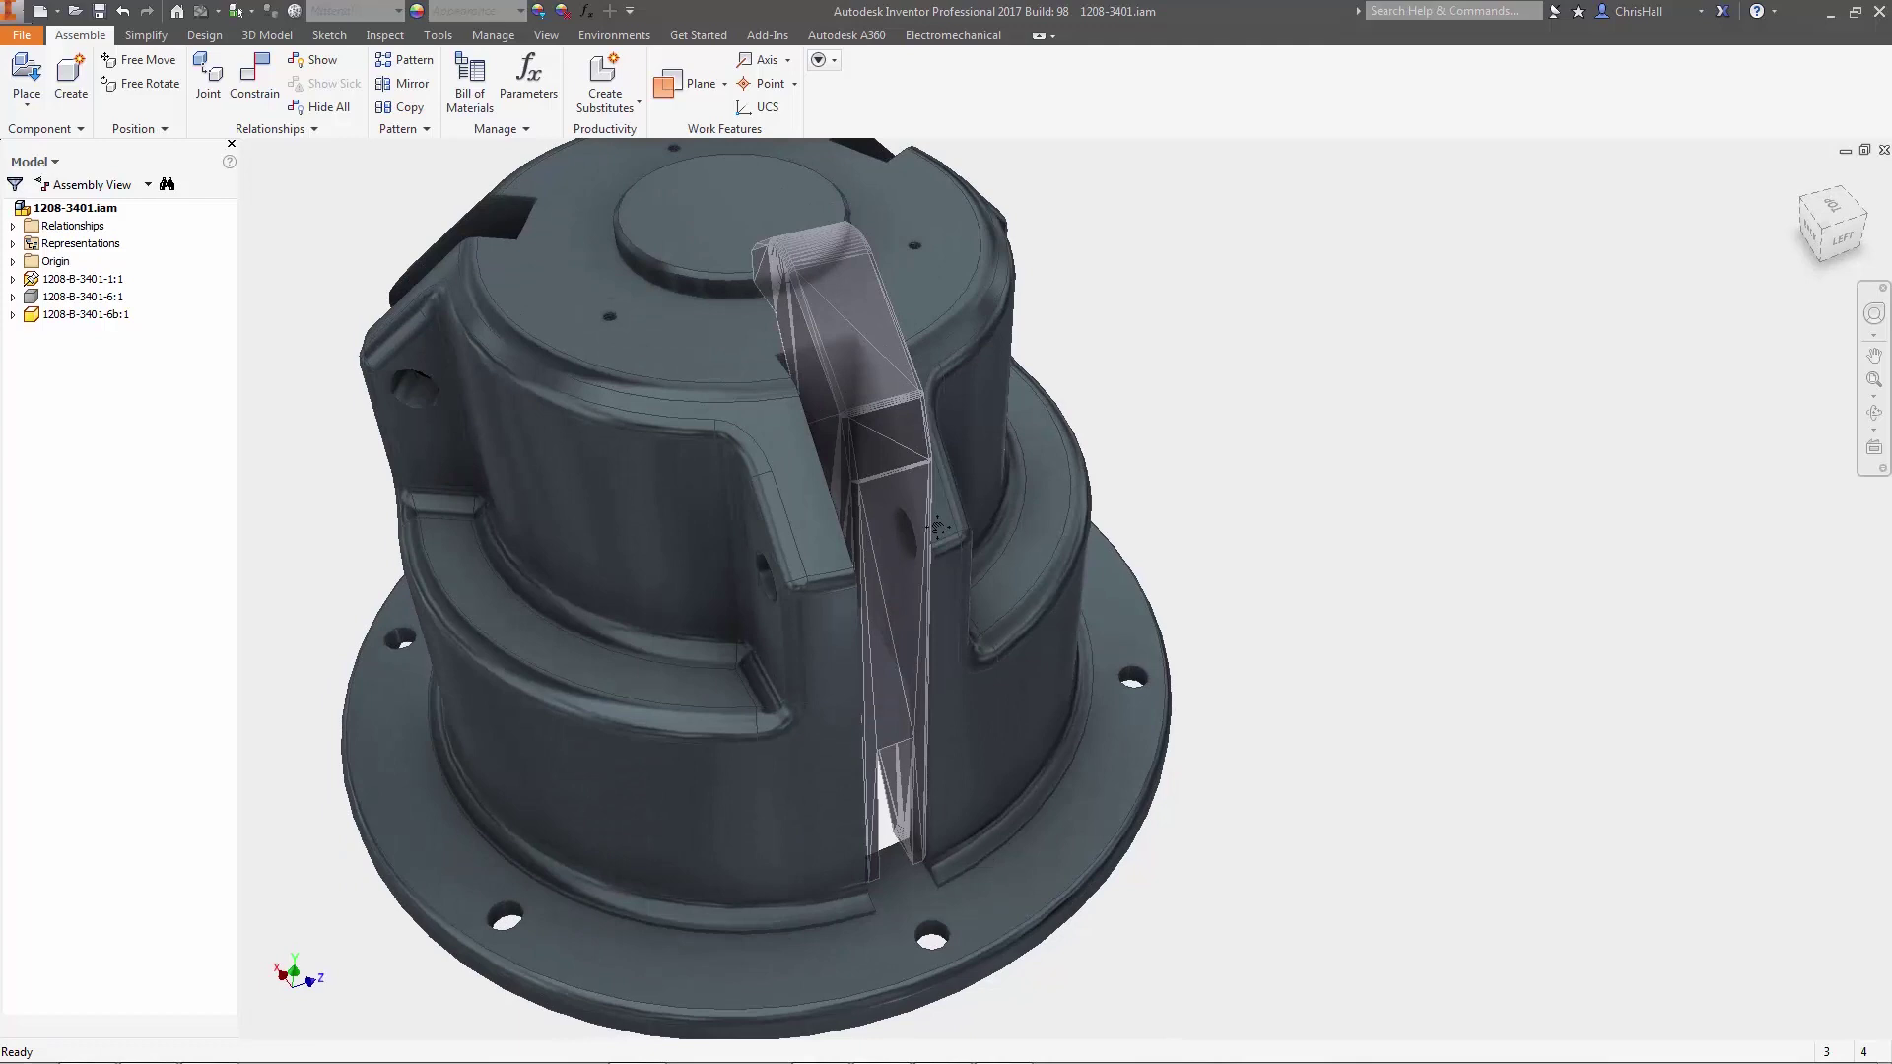
# Step: Circularly pattern the bracket three times about the housing's cylindrical face
pyautogui.click(405, 62)
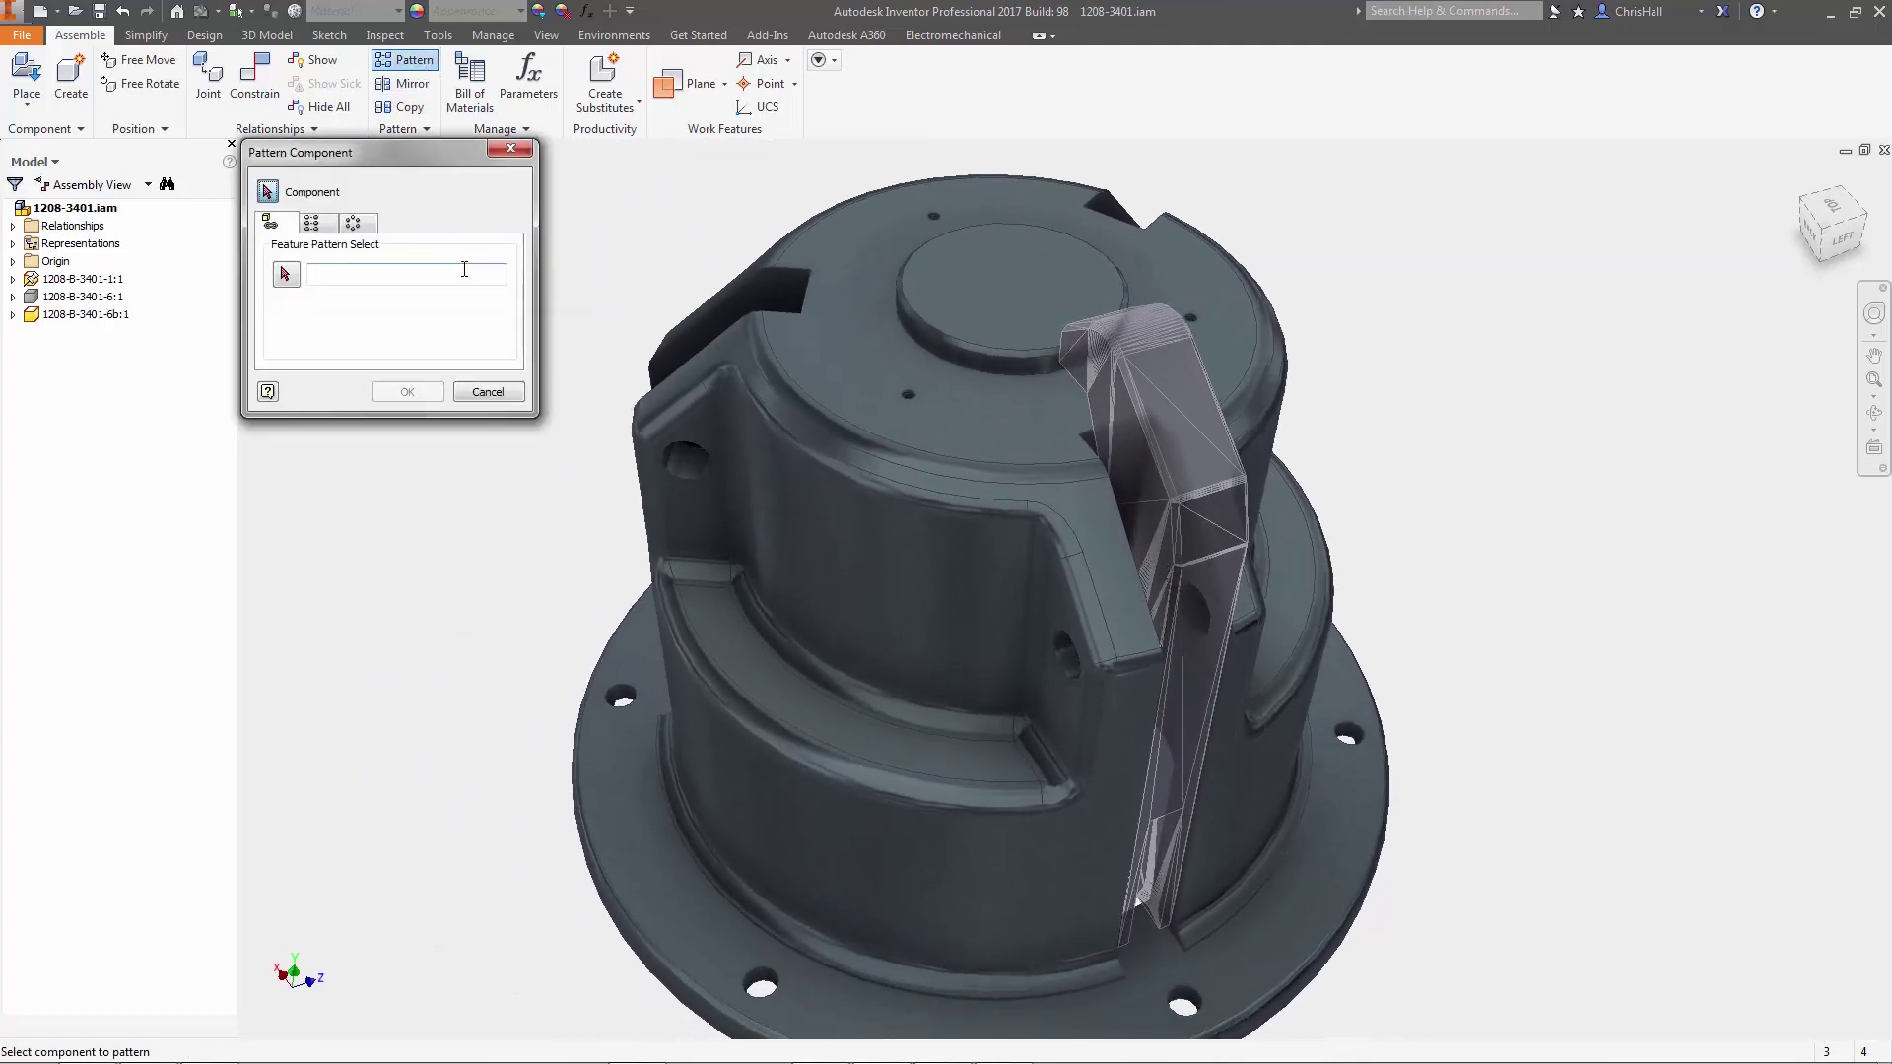
pyautogui.click(352, 223)
pyautogui.click(1206, 419)
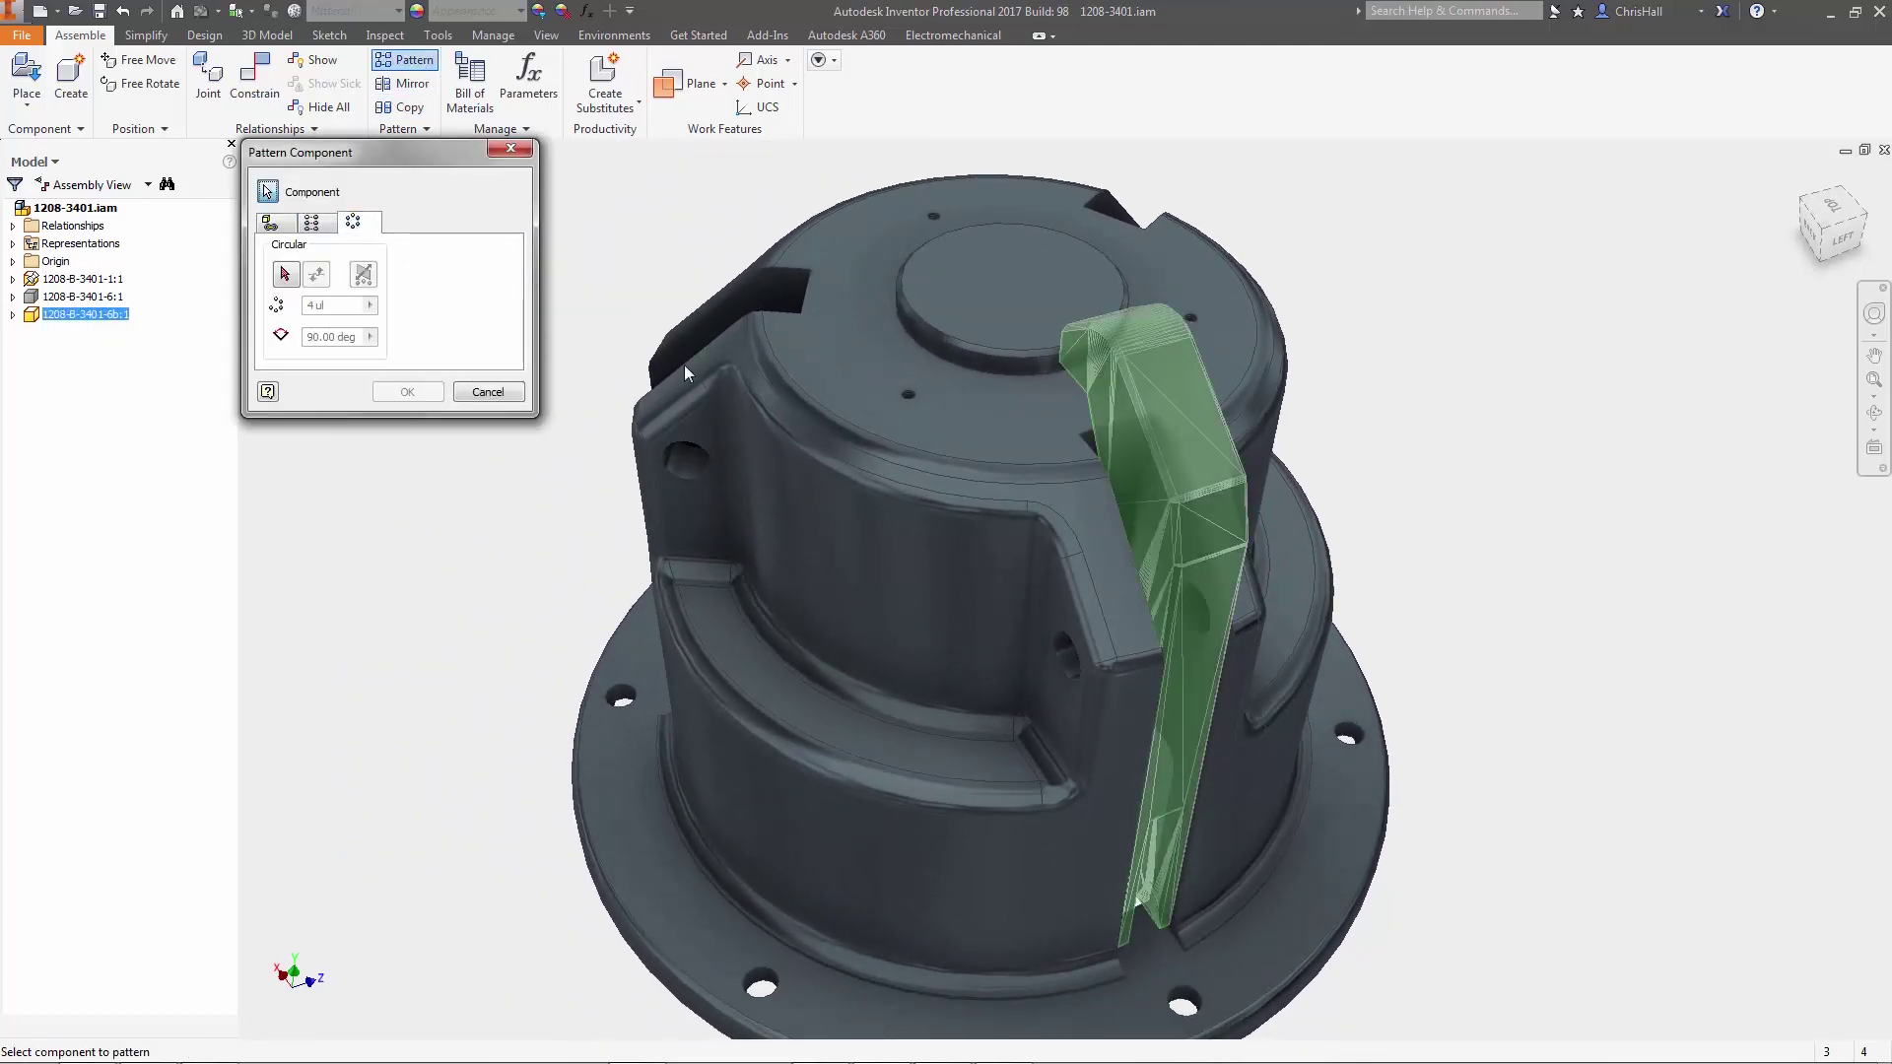
pyautogui.click(889, 564)
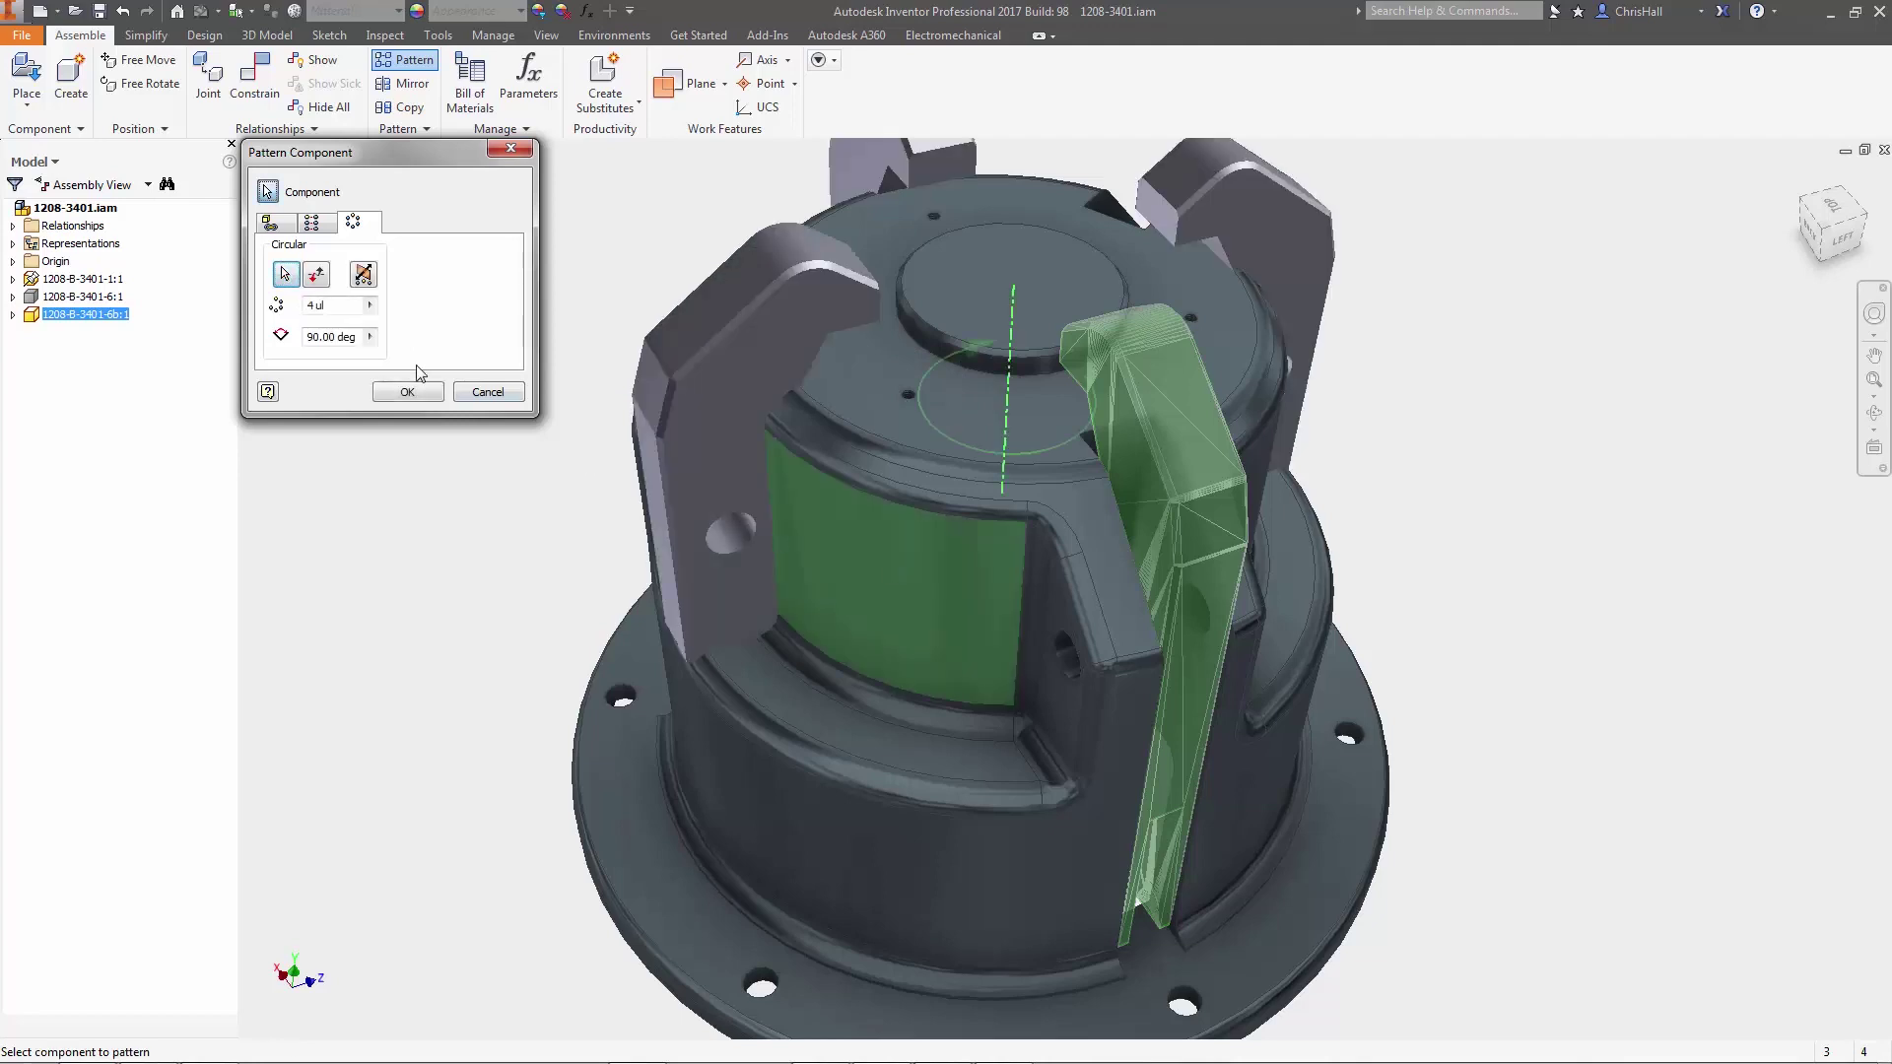
pyautogui.write('3')
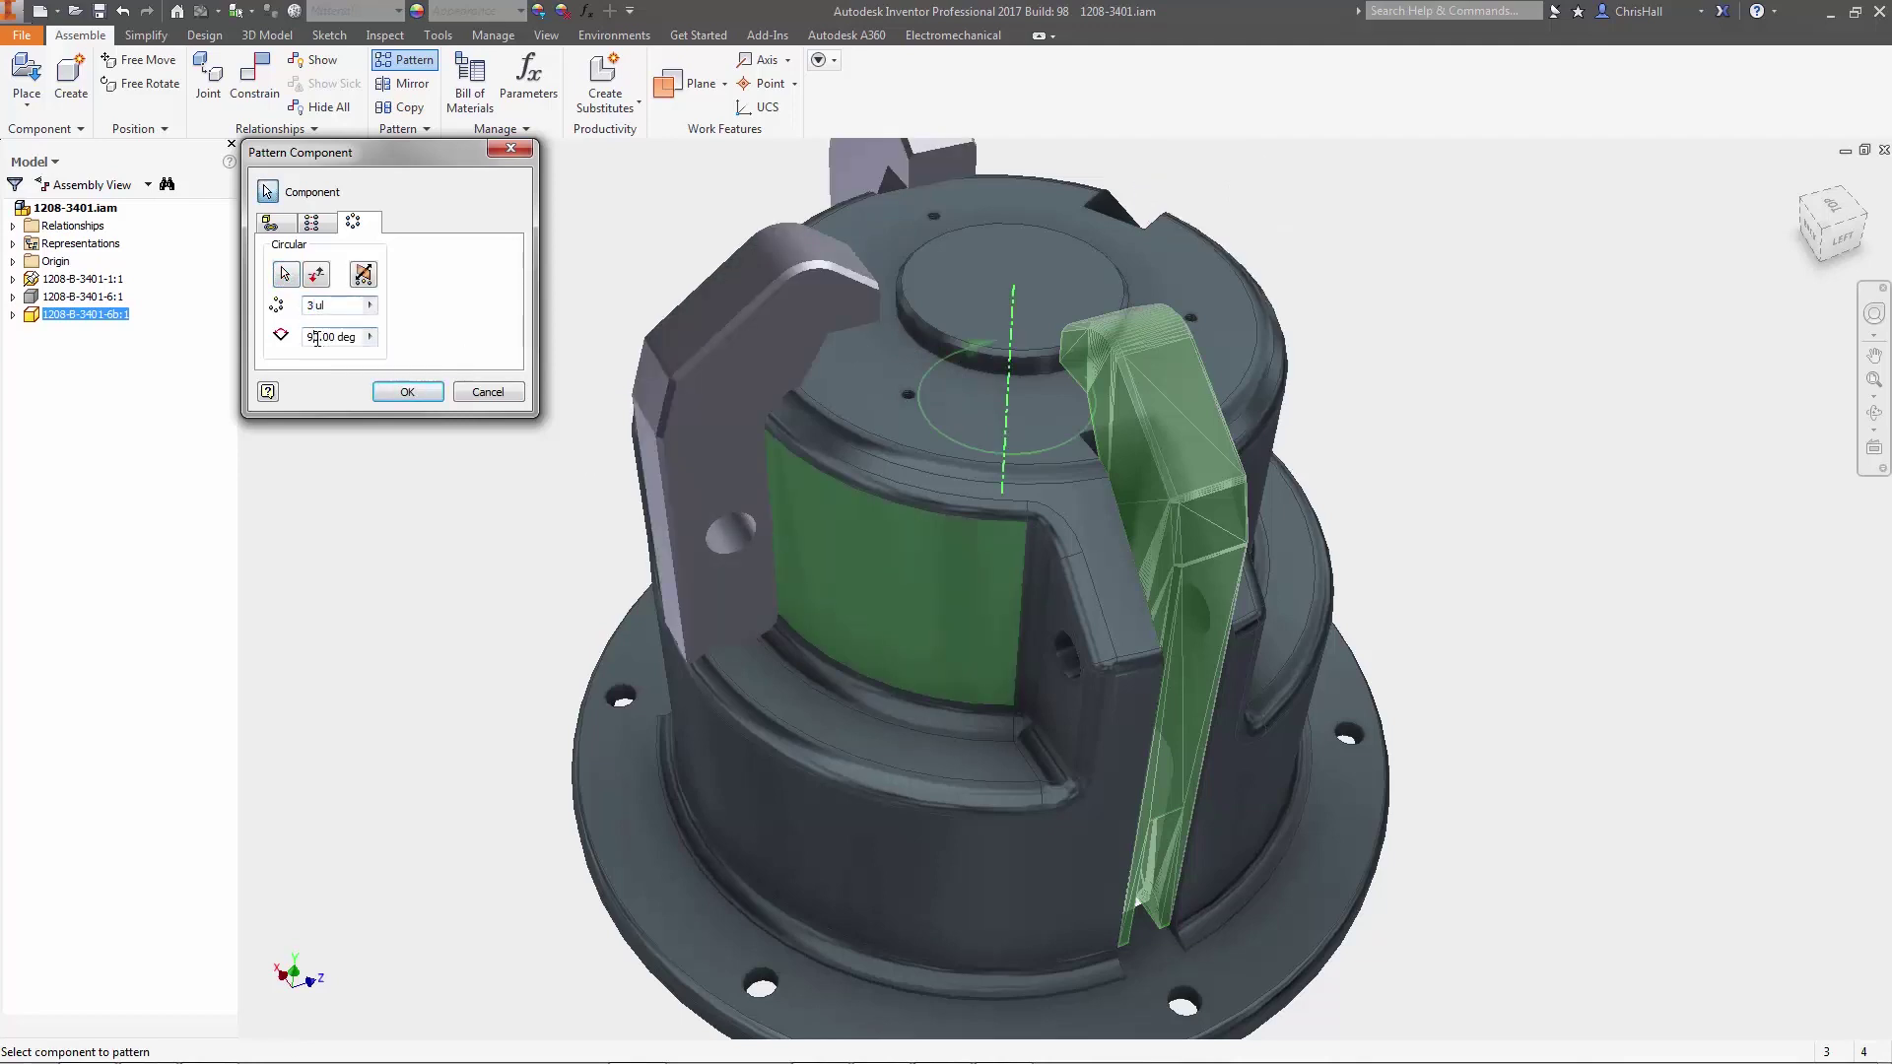
pyautogui.click(407, 392)
pyautogui.scroll(-5, 947, 592)
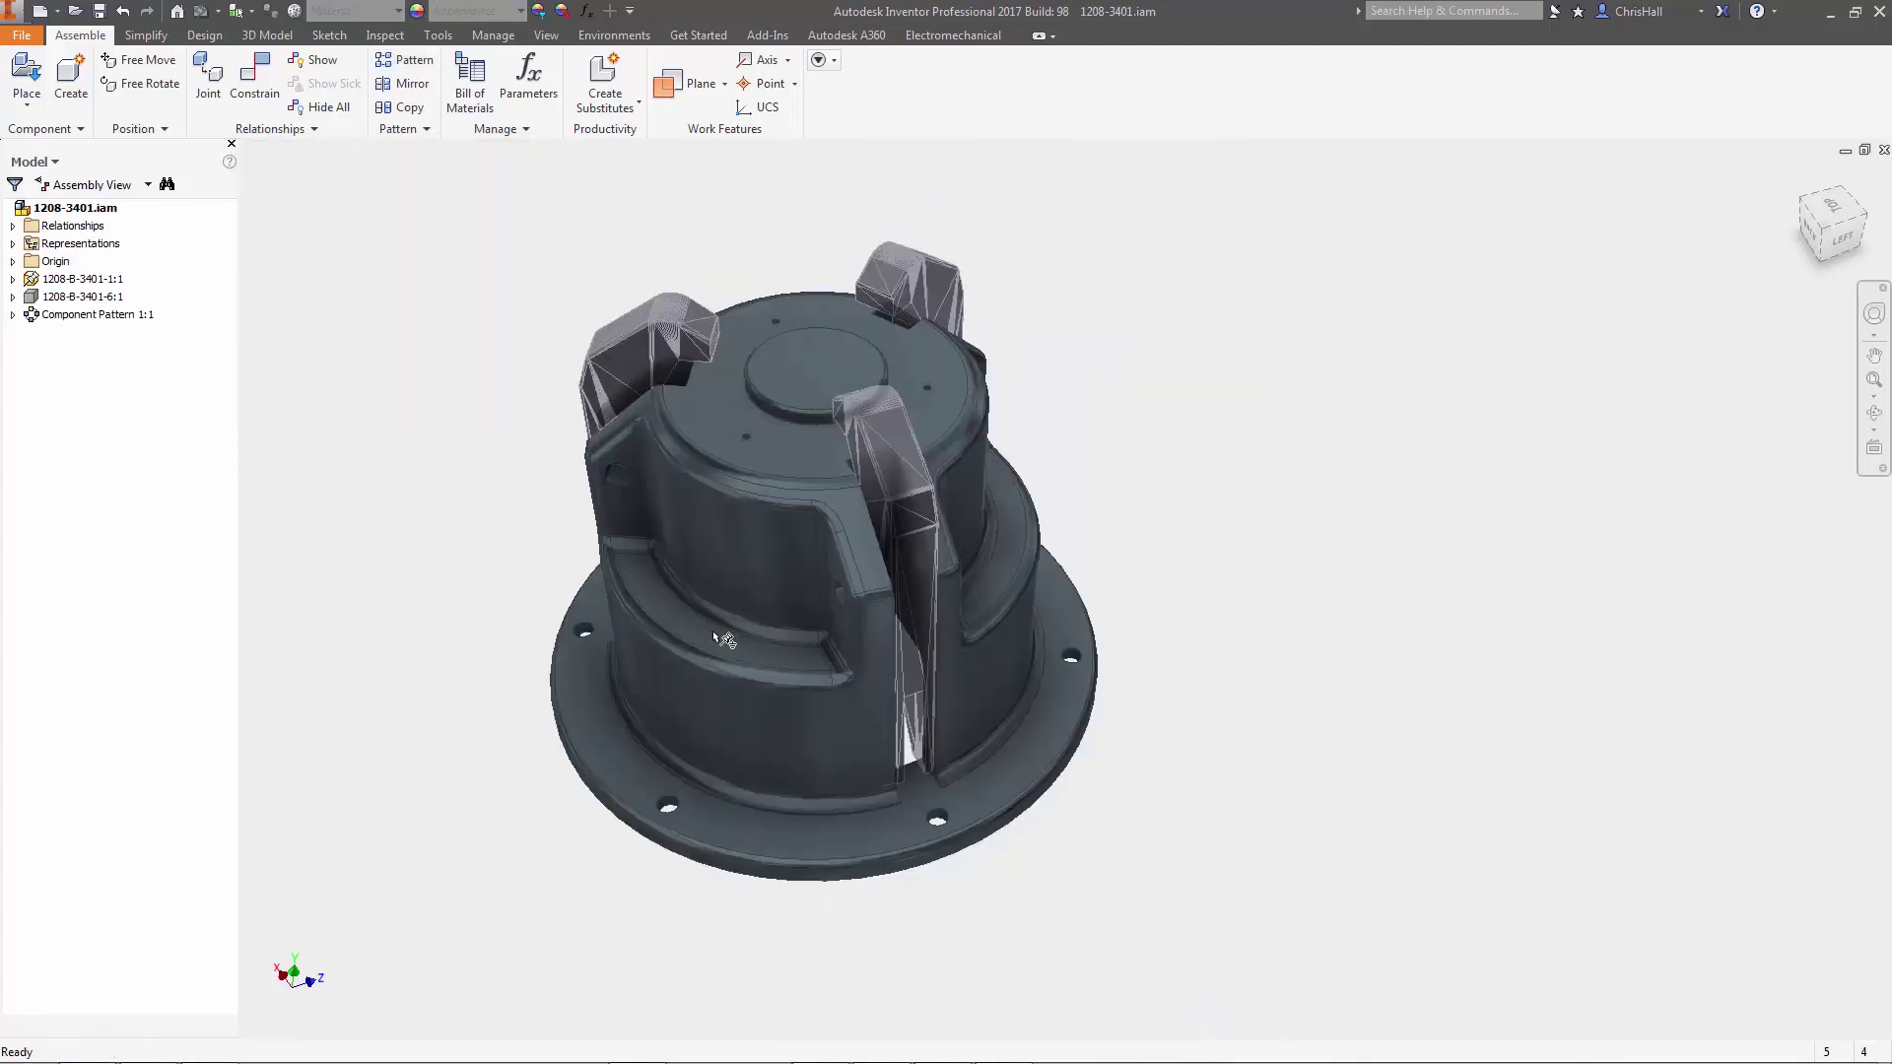
# Step: Finish the projected bracket outline sketch, then hide and re-show the mesh body to check it
pyautogui.keyDown('shift'); pyautogui.moveTo(1035, 532); pyautogui.dragTo(1098, 455, button='middle'); pyautogui.keyUp('shift')
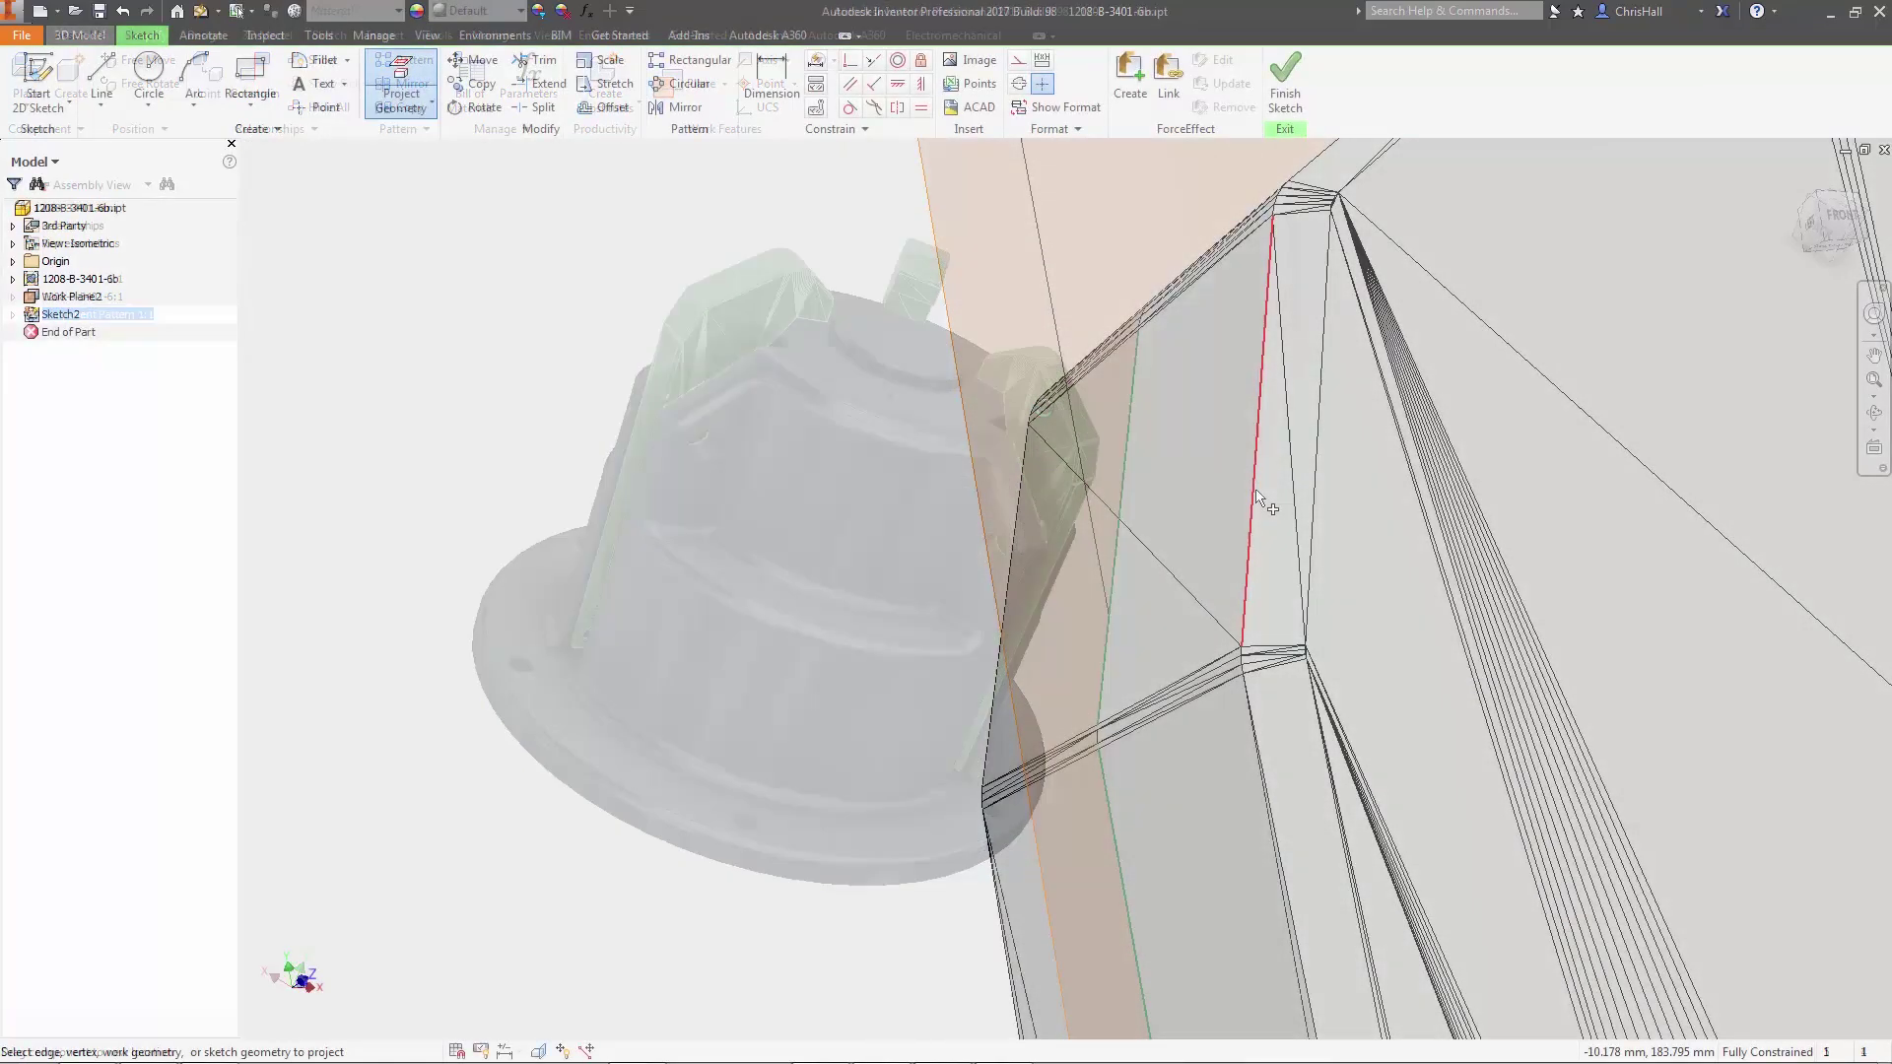
pyautogui.scroll(-3, 1266, 372)
pyautogui.scroll(3, 1184, 637)
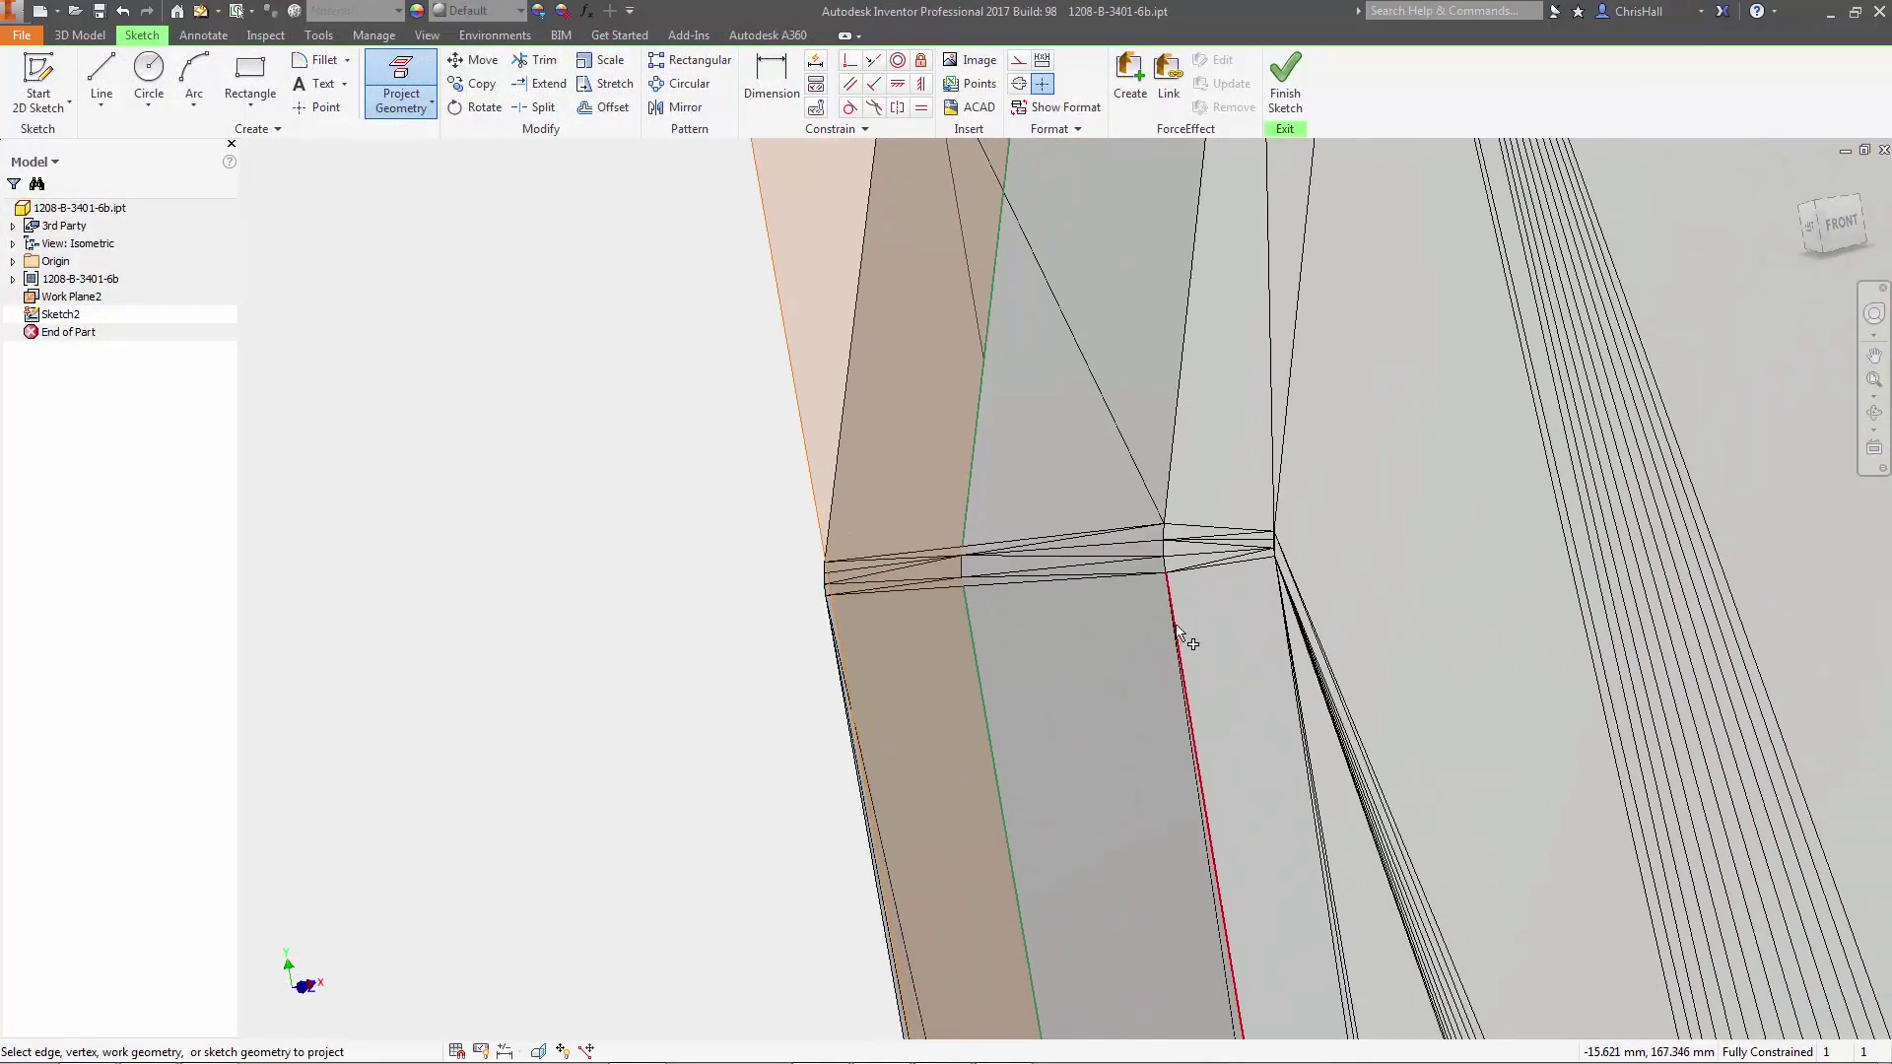
pyautogui.scroll(-5, 1169, 633)
pyautogui.keyDown('shift'); pyautogui.moveTo(1169, 633); pyautogui.dragTo(1183, 654, button='middle'); pyautogui.keyUp('shift')
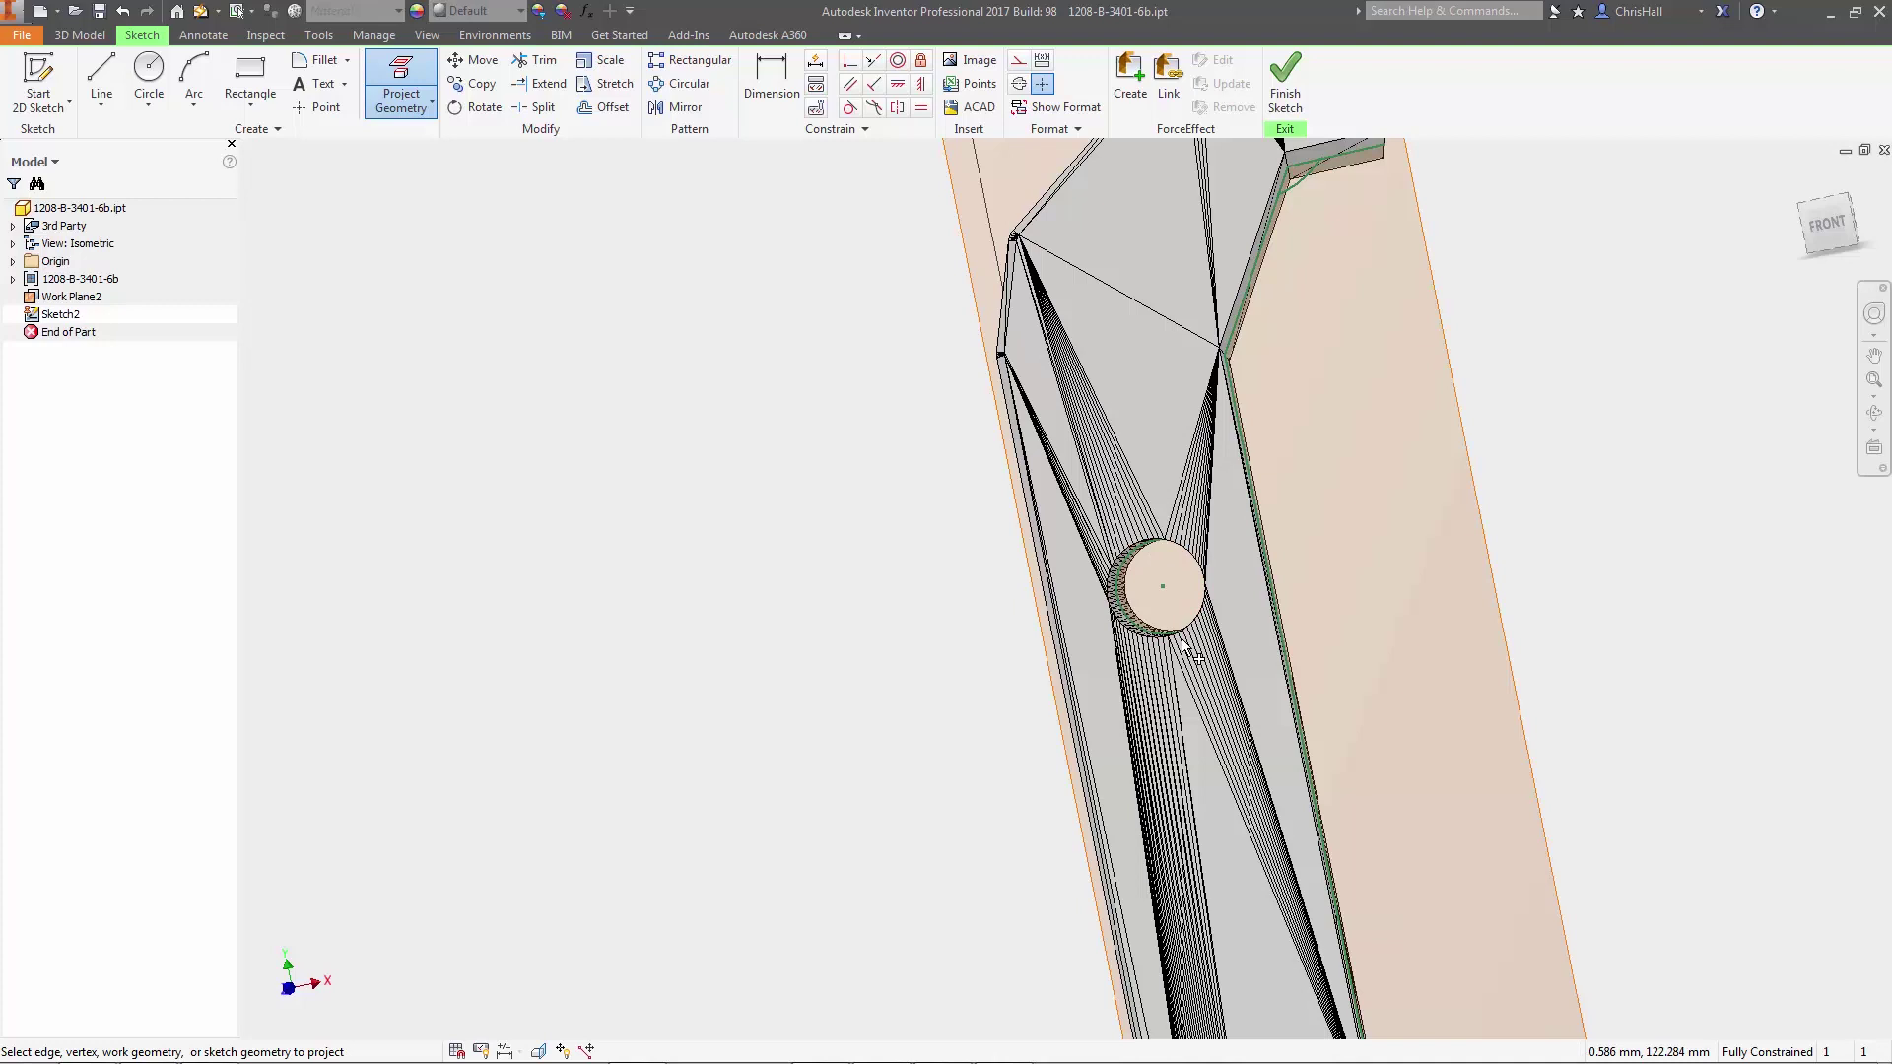
pyautogui.scroll(-3, 1173, 508)
pyautogui.click(1285, 80)
pyautogui.rightClick(93, 281)
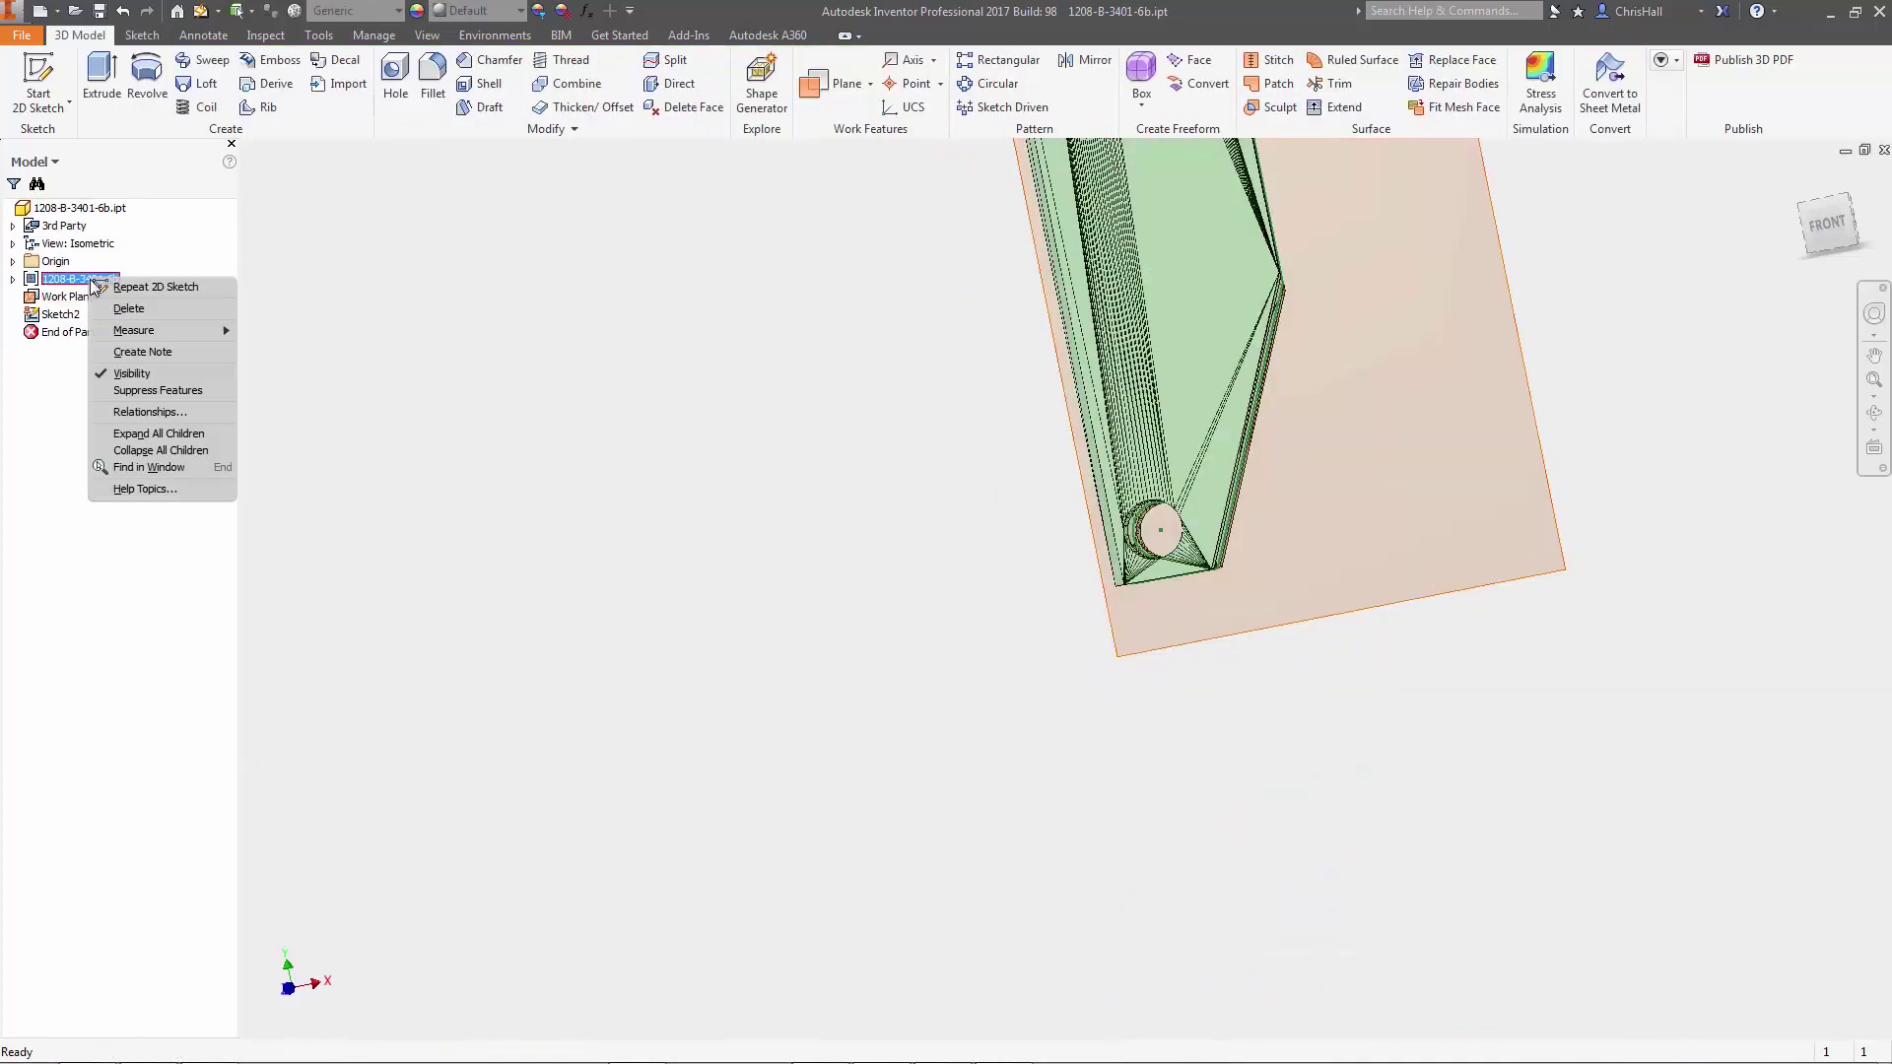
pyautogui.click(148, 381)
pyautogui.press('F5')
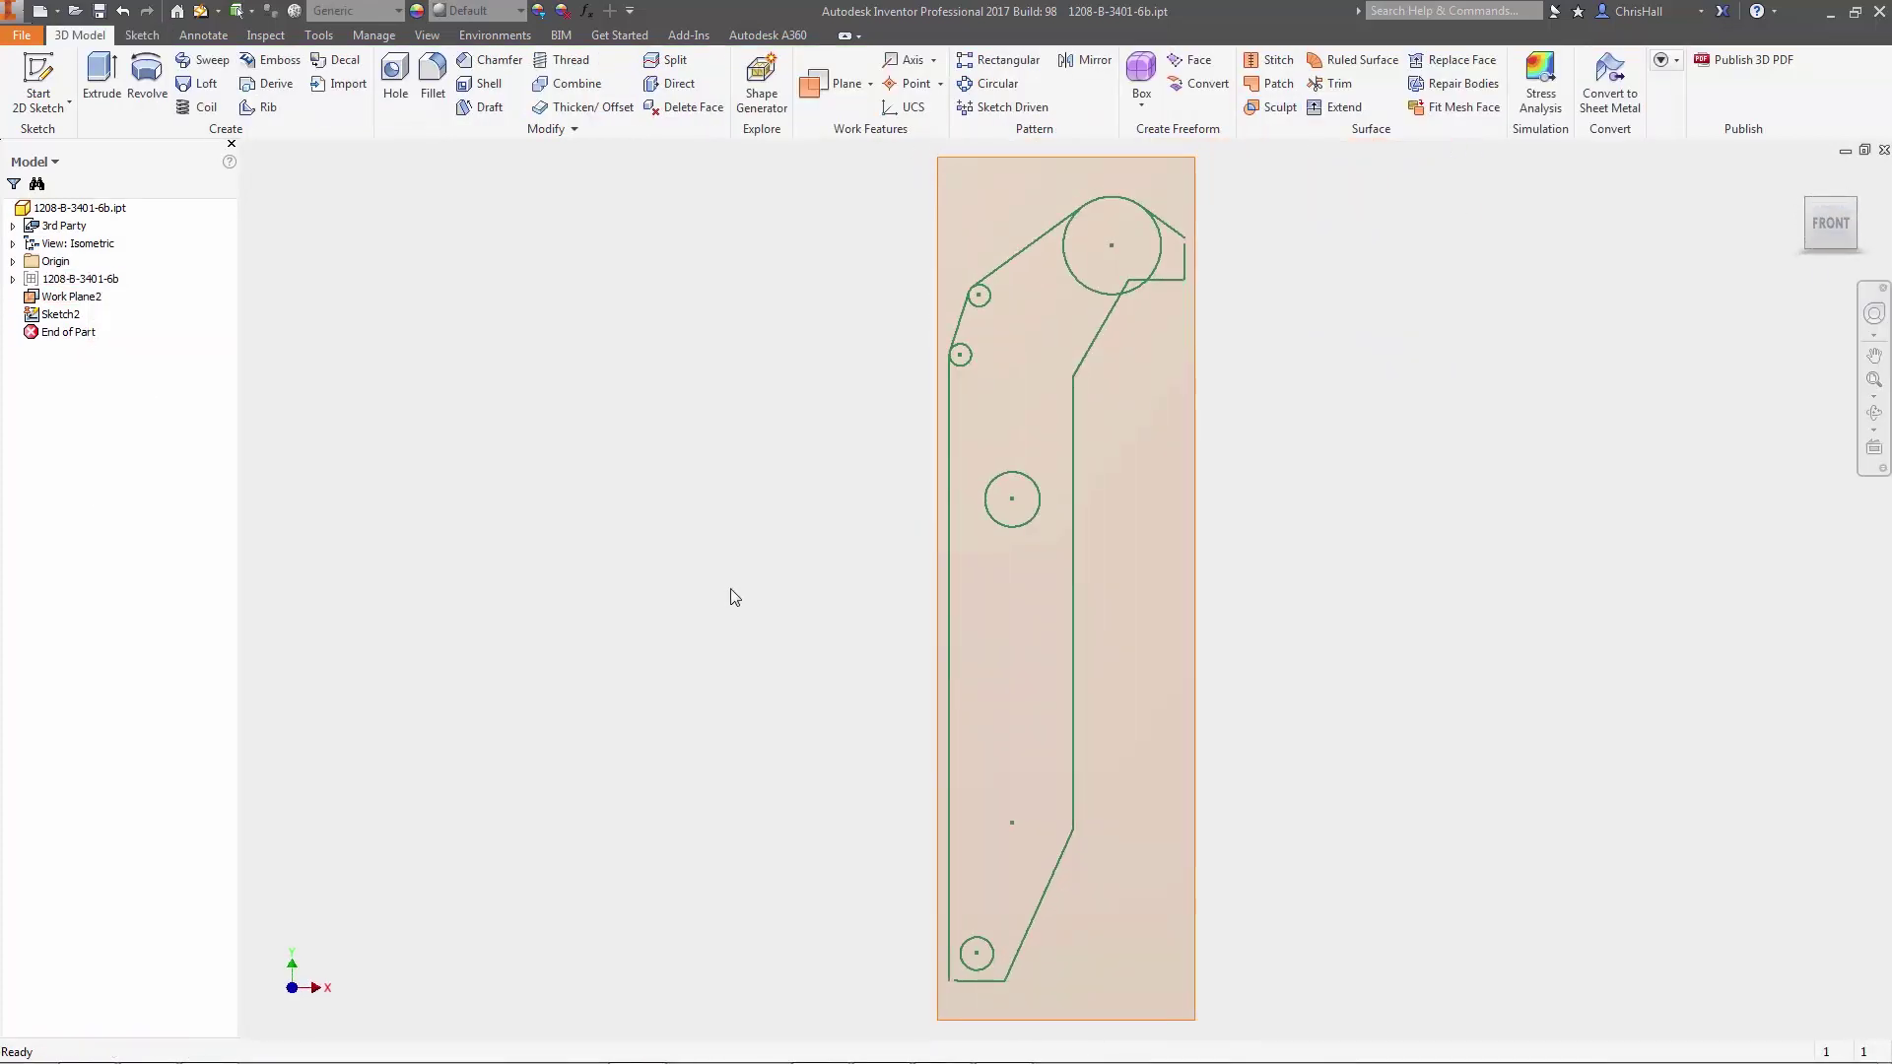
pyautogui.hotkey('ctrl', 'z')
pyautogui.moveTo(603, 600); pyautogui.dragTo(1014, 568)
pyautogui.scroll(5, 1078, 460)
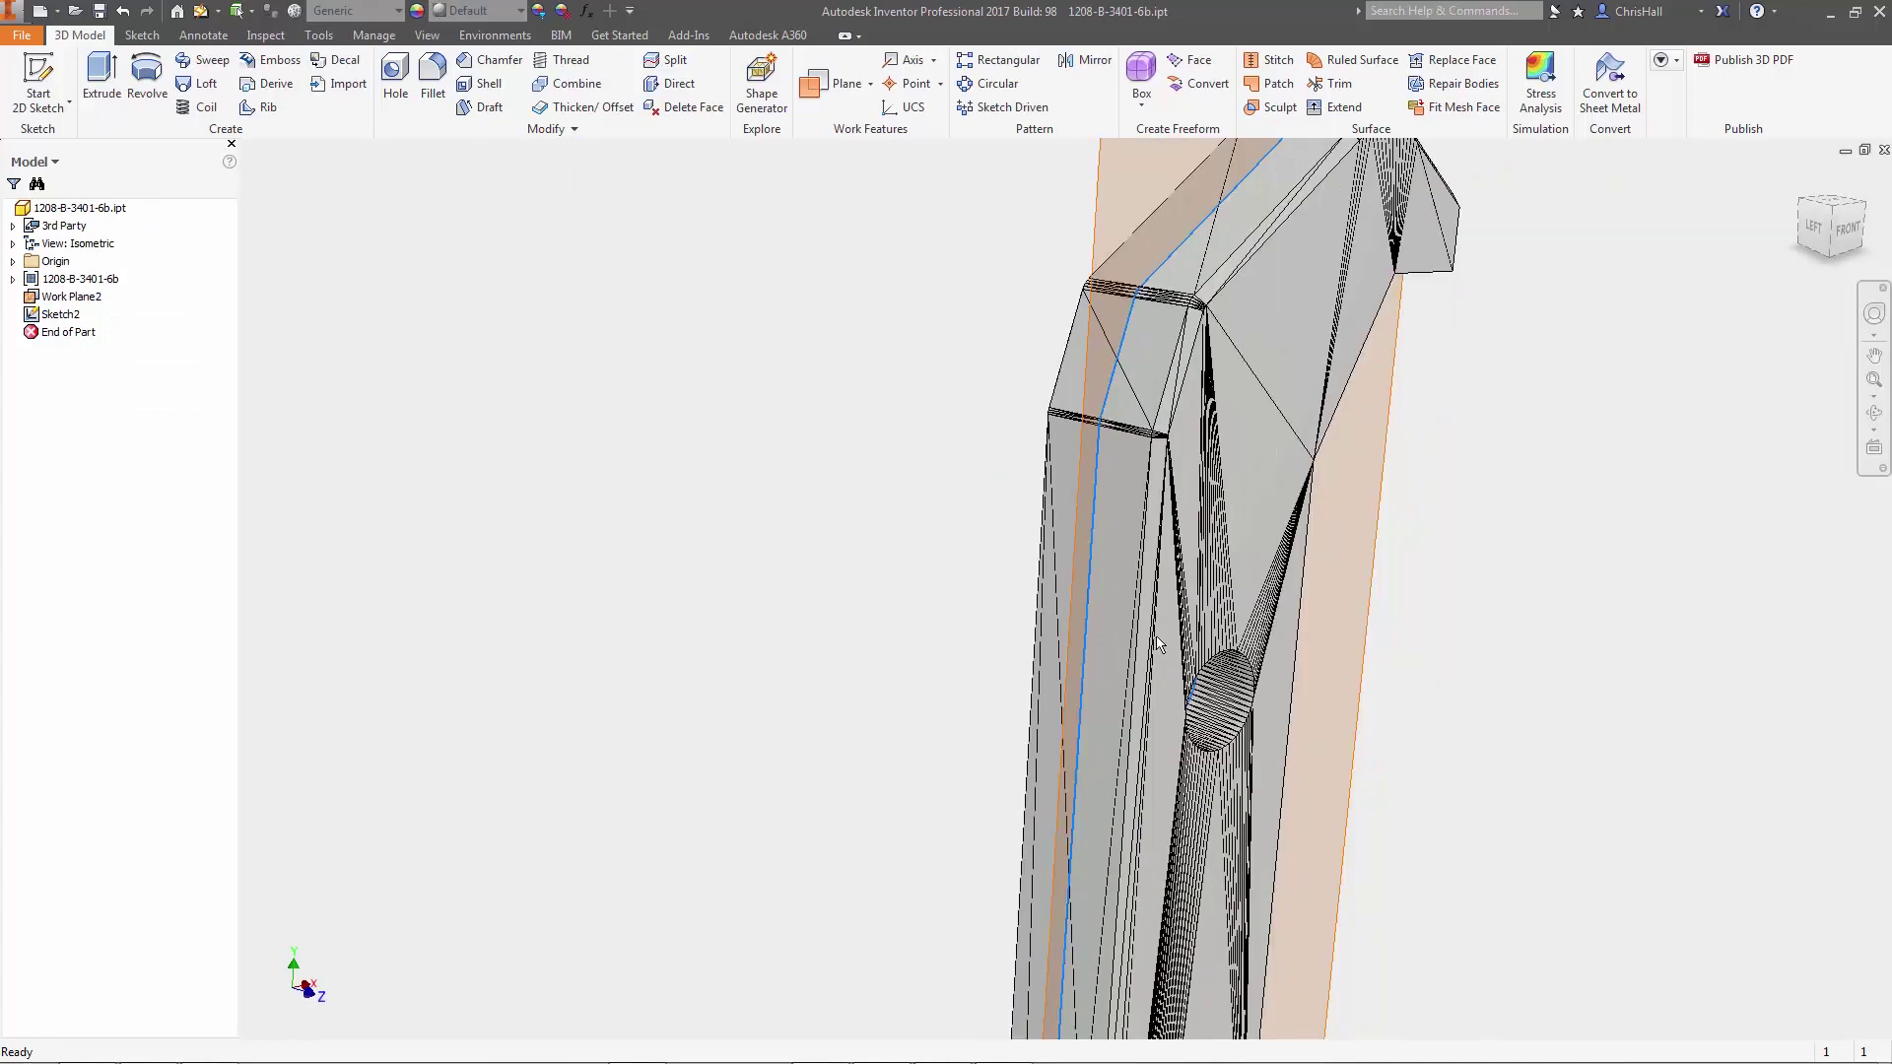
# Step: Extrude the bracket profile symmetrically to a measured distance of 30 mm
pyautogui.moveTo(1078, 460); pyautogui.dragTo(882, 617)
pyautogui.click(100, 77)
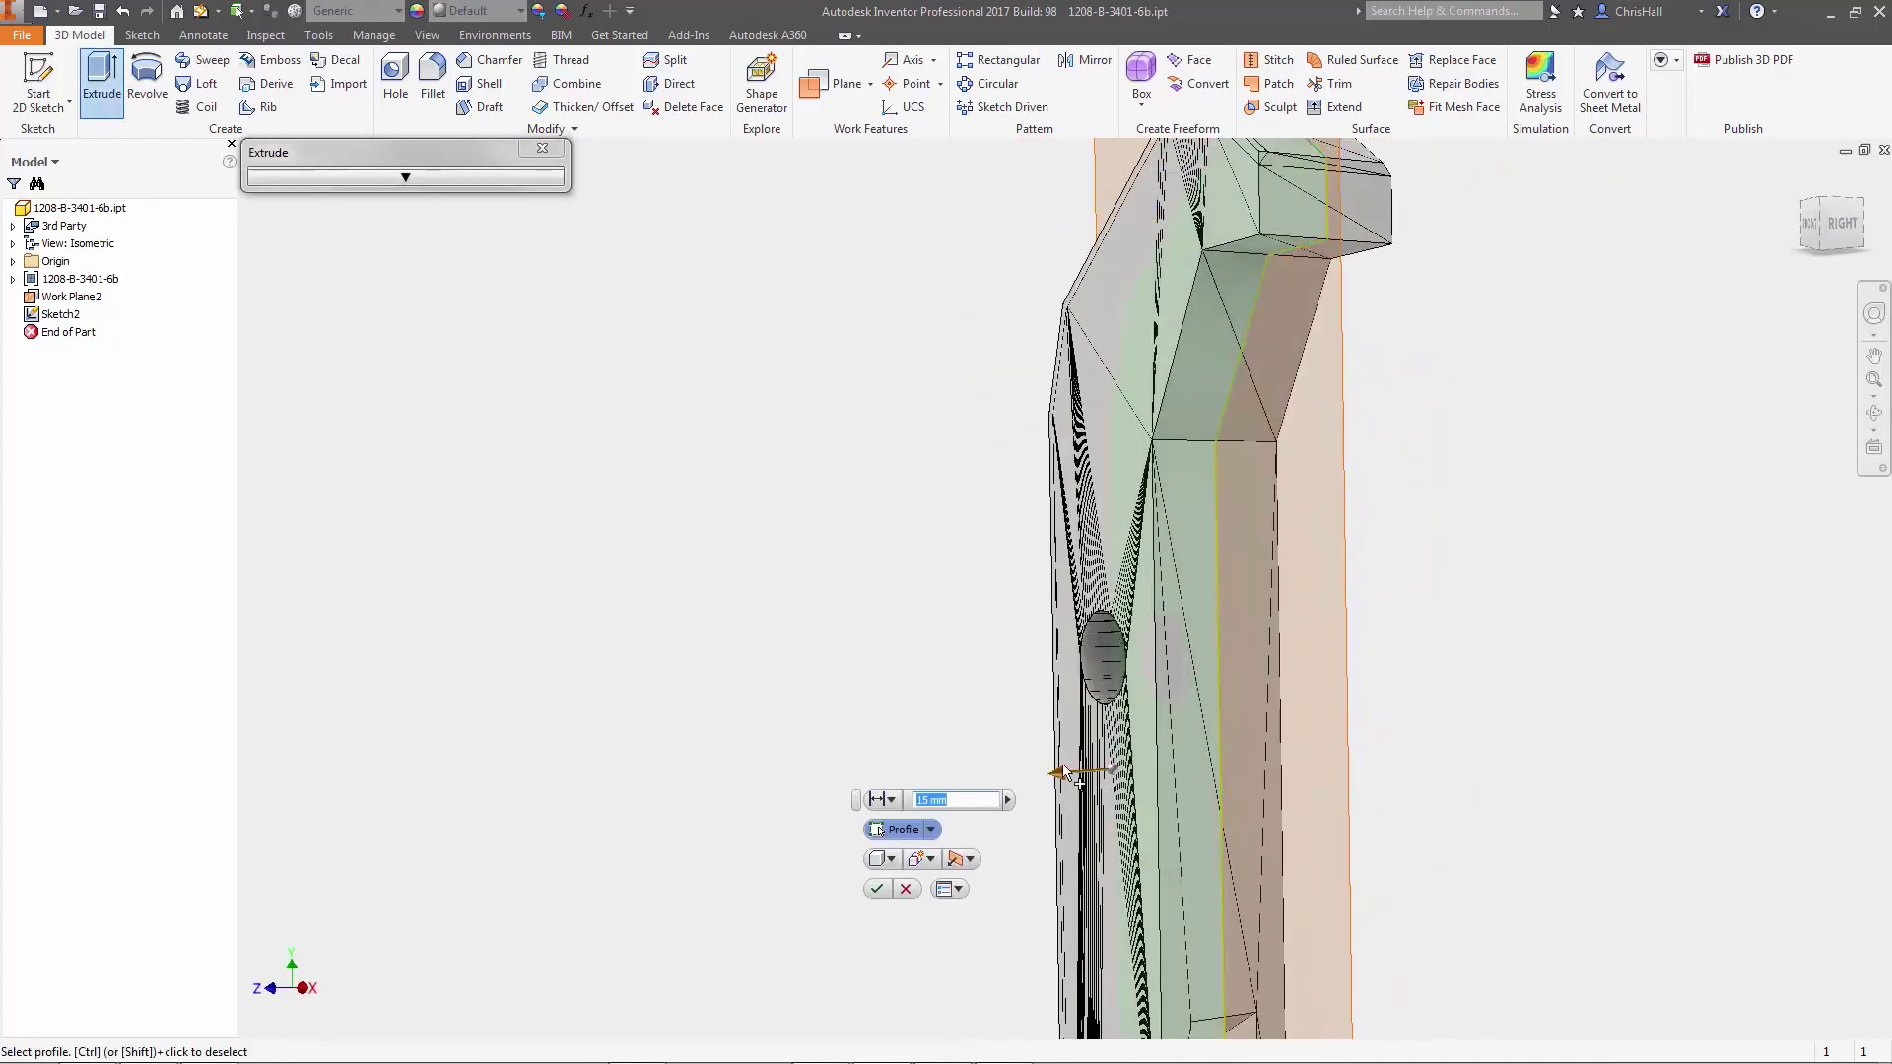
pyautogui.click(970, 859)
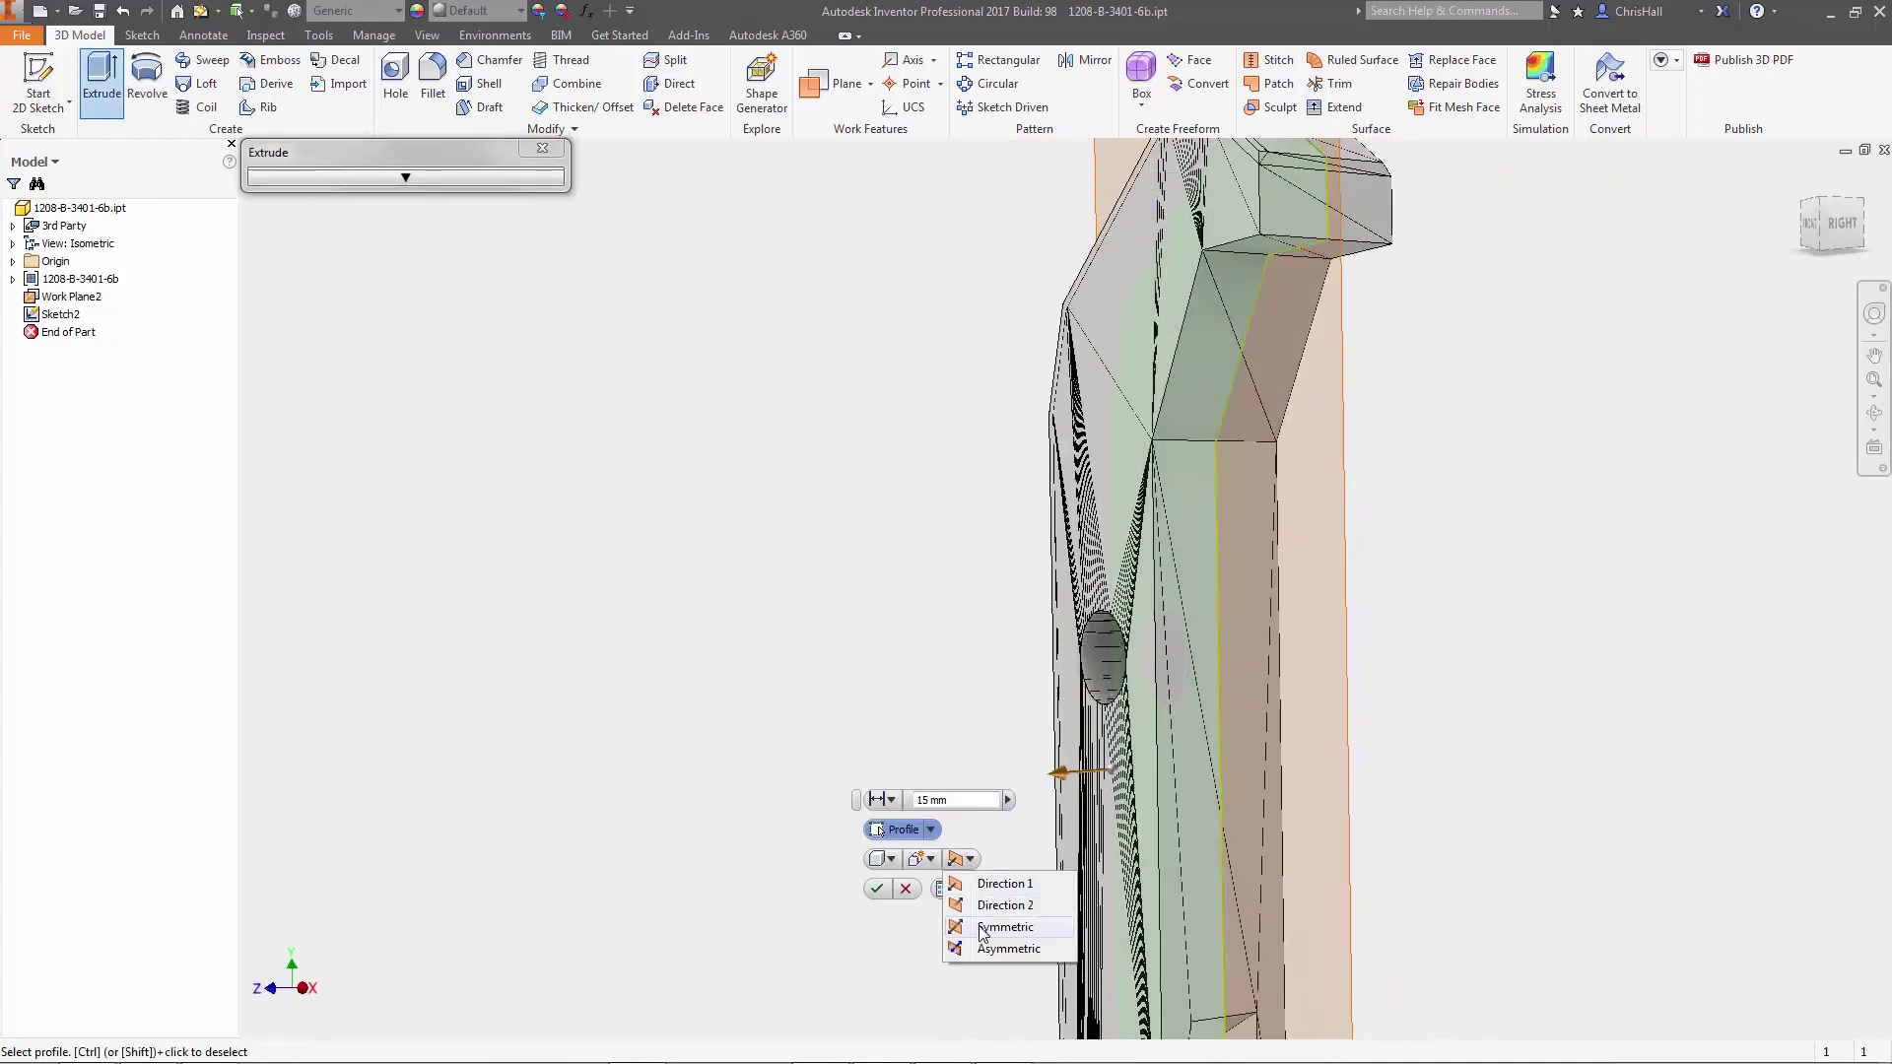
pyautogui.click(1005, 928)
pyautogui.click(1008, 800)
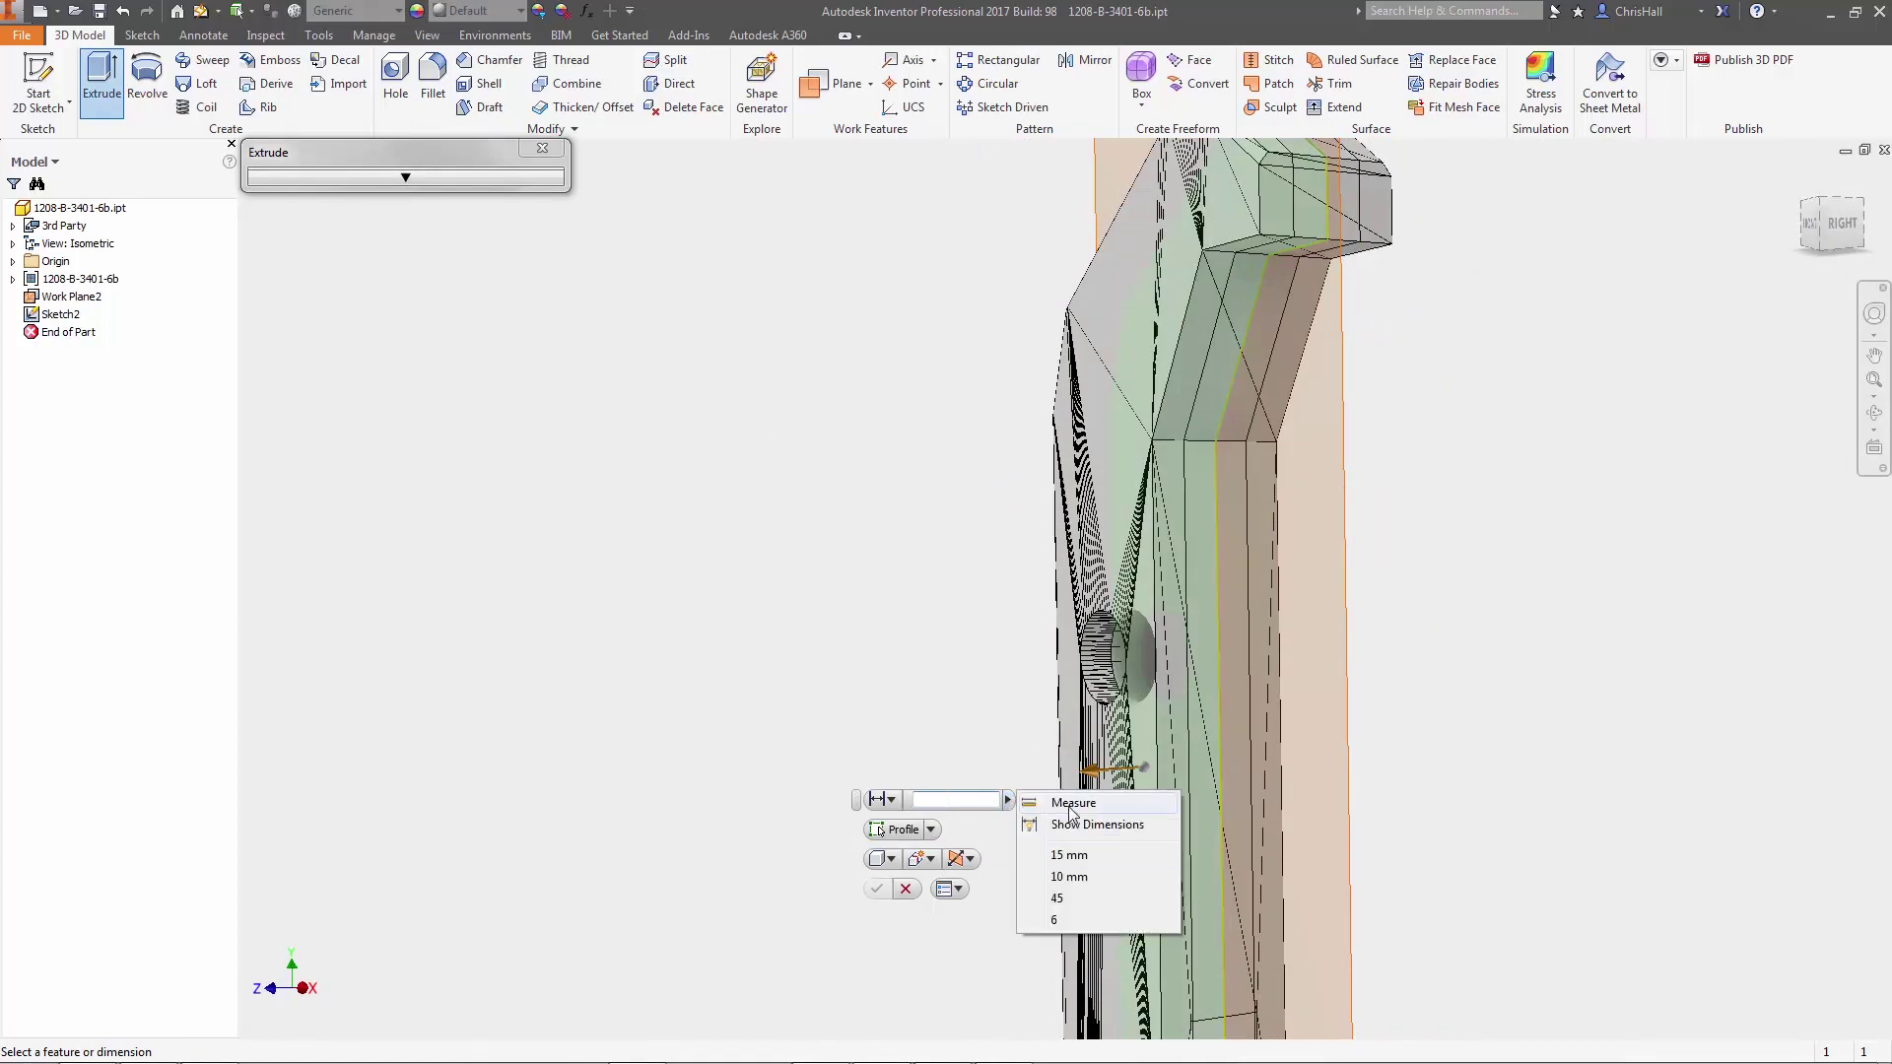
pyautogui.click(1056, 682)
pyautogui.click(1201, 579)
pyautogui.click(1277, 455)
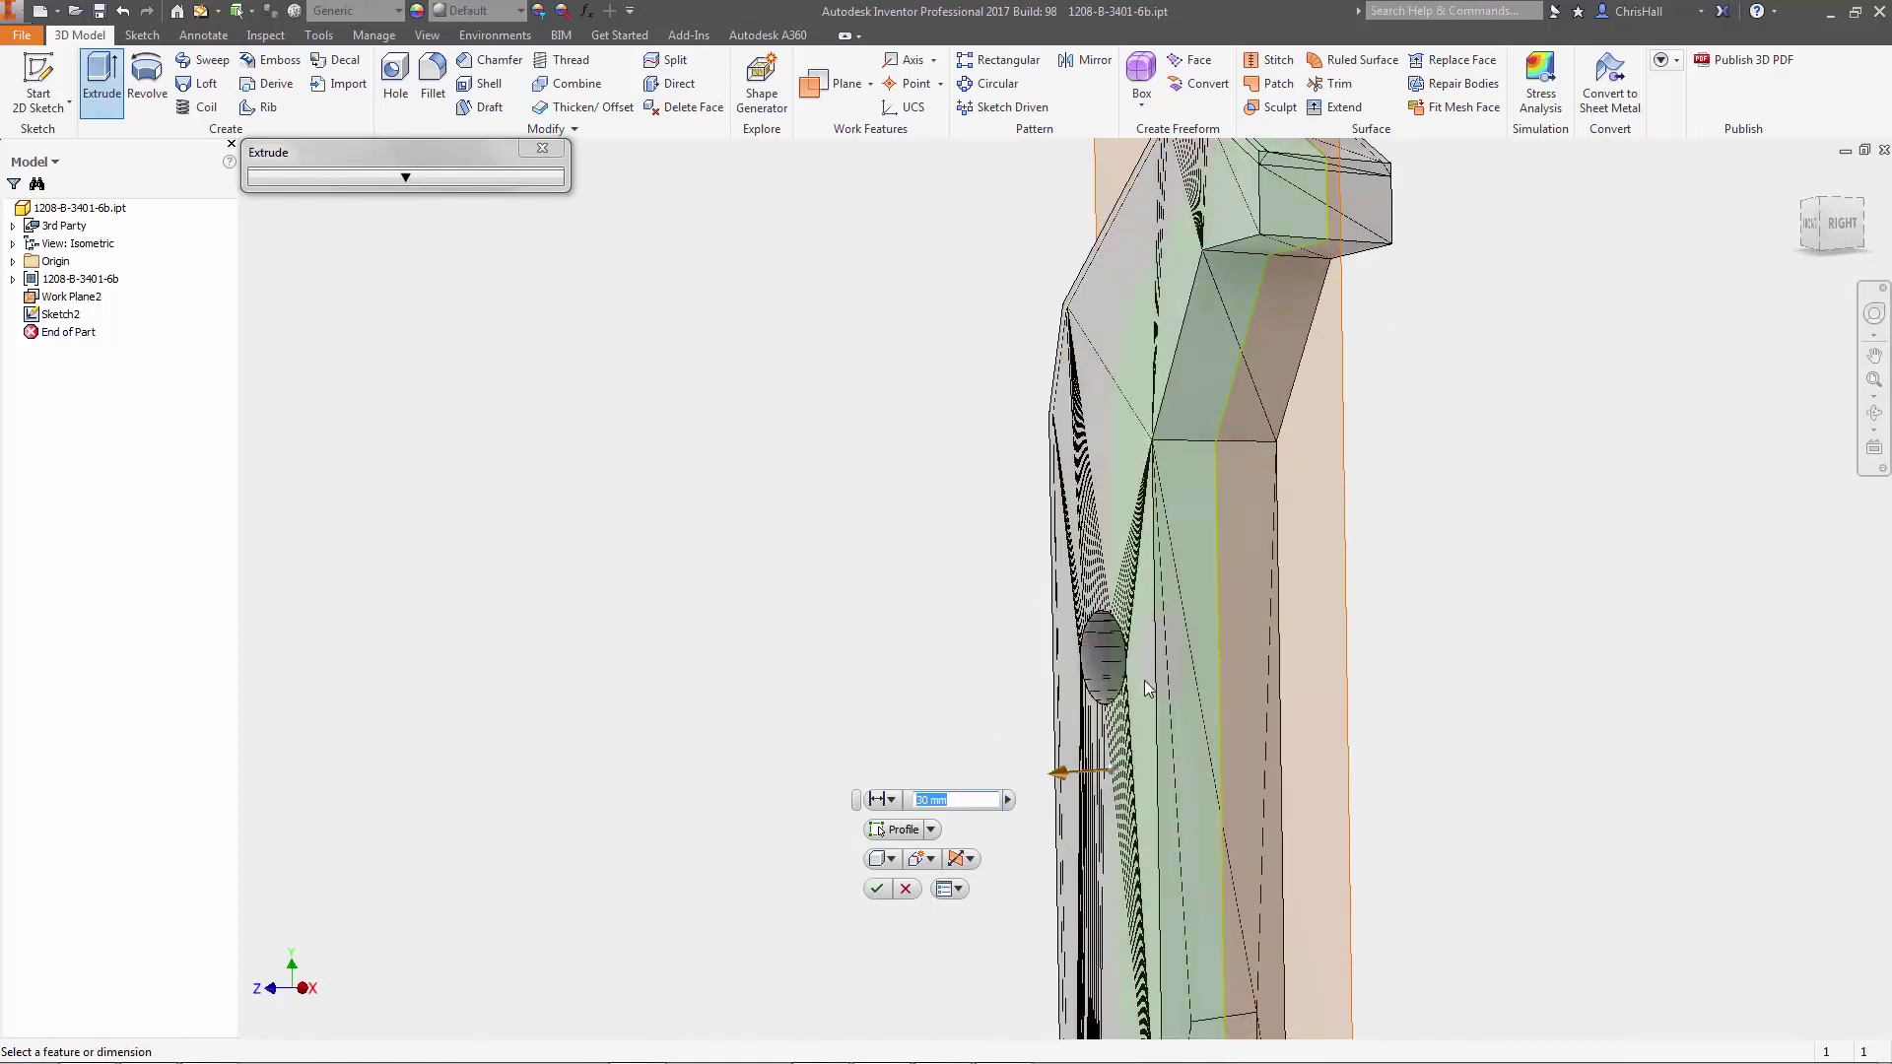
pyautogui.click(877, 889)
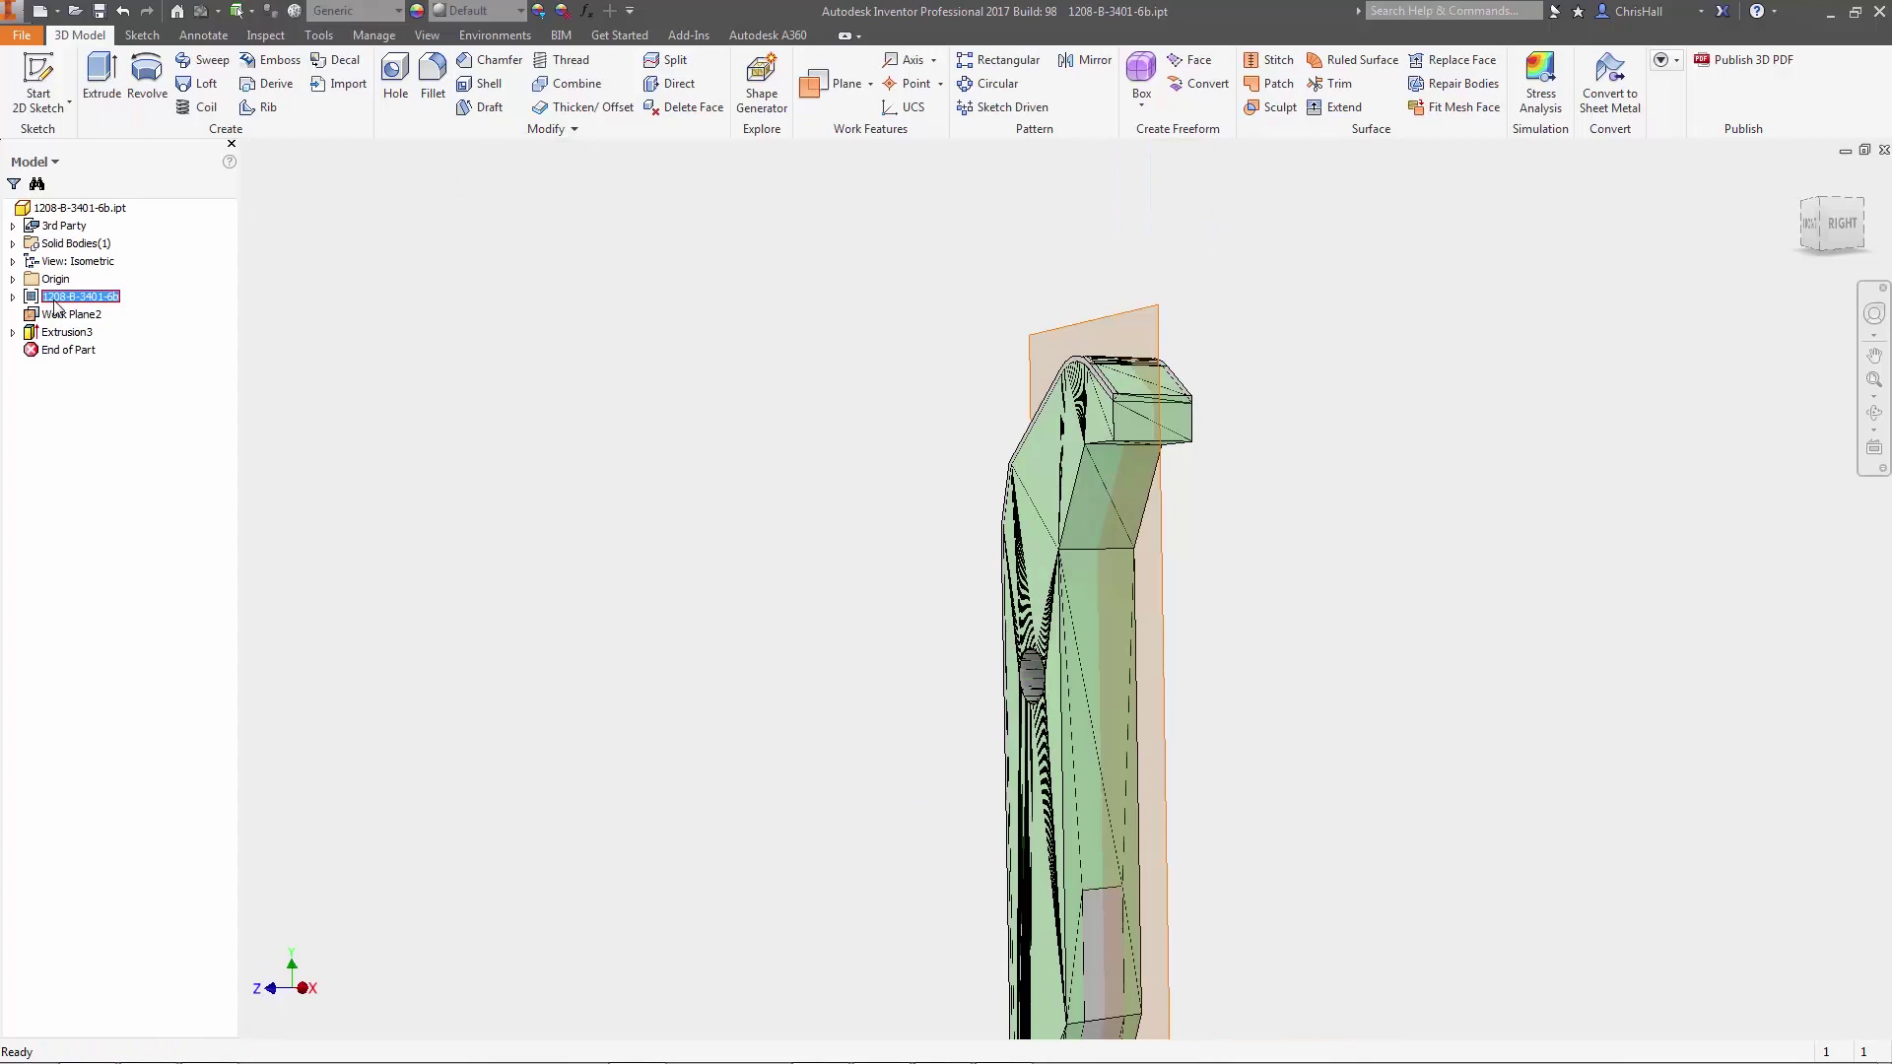